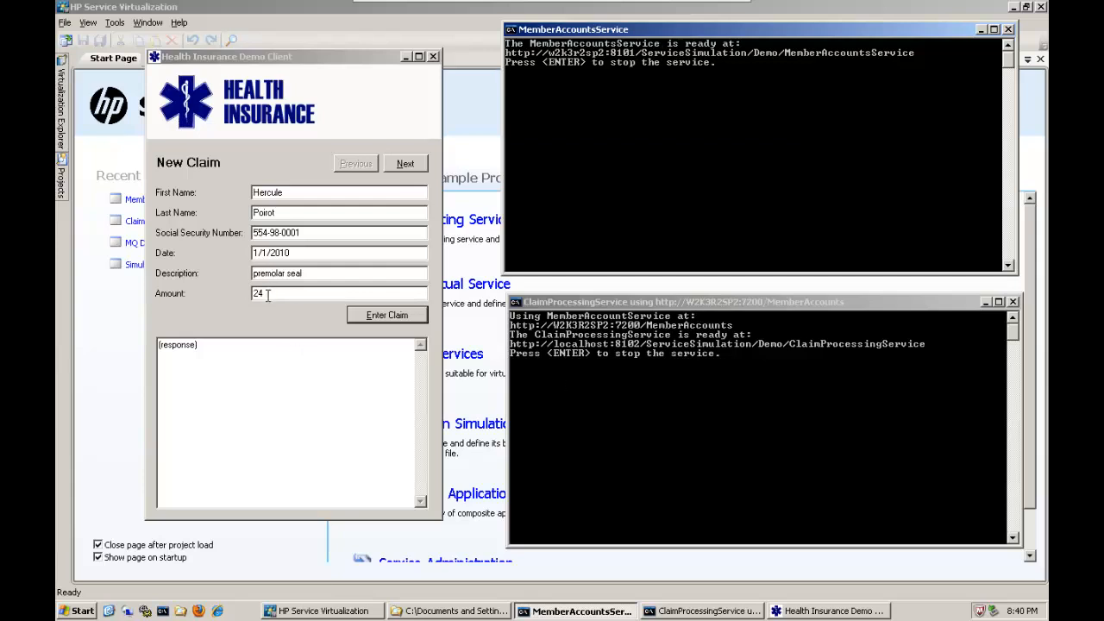
Switch to HP Service Virtualization and check the real service's address in the MemberAccountsService console.
{"action": "left_click_drag", "start_coordinate": [267, 294], "coordinate": [236, 294]}
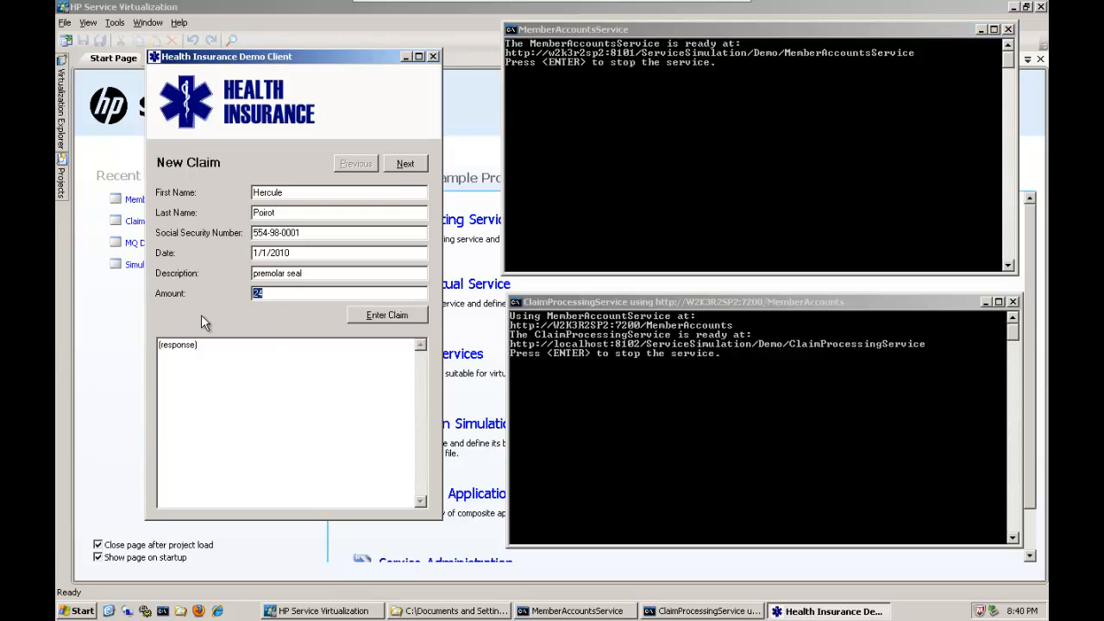
{"action": "left_click", "coordinate": [104, 149]}
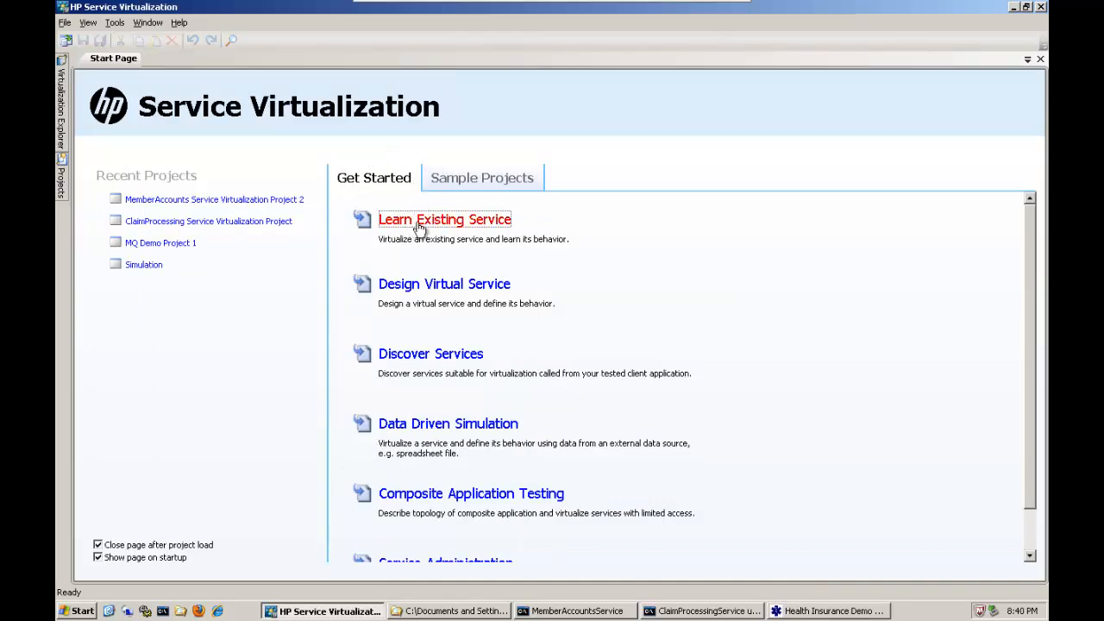
{"action": "left_click", "coordinate": [563, 614]}
{"action": "left_click_drag", "start_coordinate": [681, 35], "coordinate": [687, 54]}
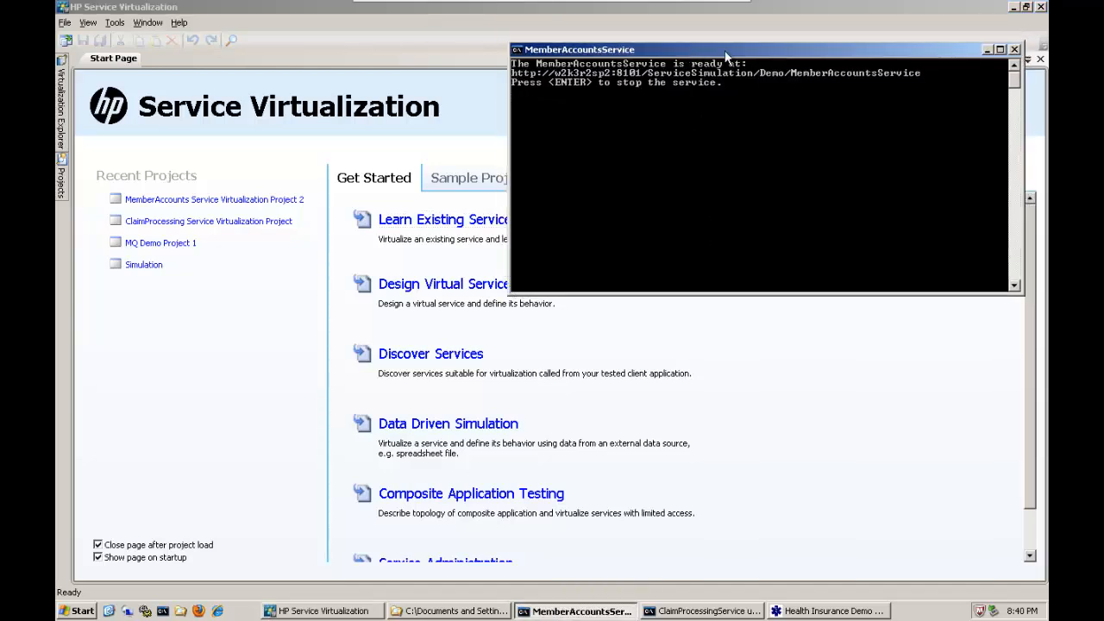
{"action": "left_click", "coordinate": [987, 50]}
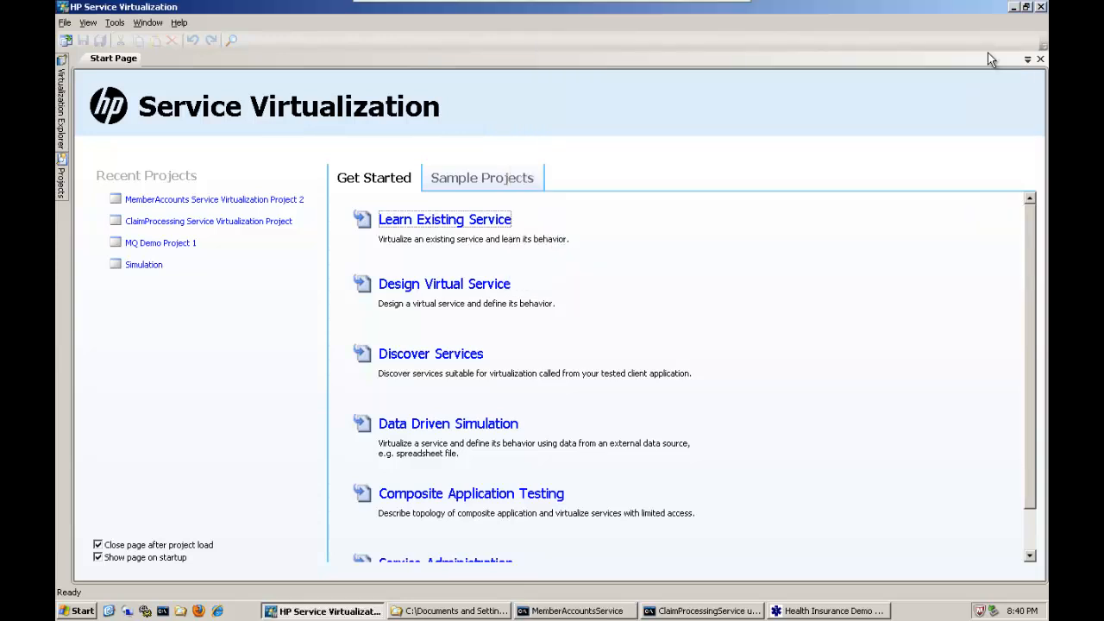
Start learning an existing service and choose to import it from a service description.
{"action": "left_click", "coordinate": [429, 222]}
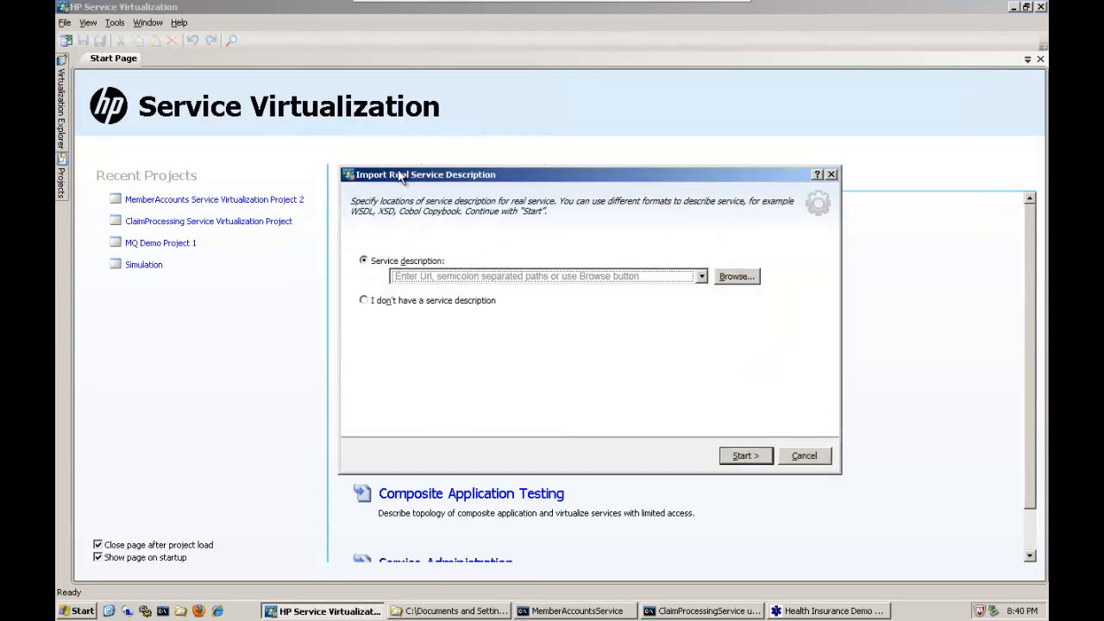
{"action": "left_click_drag", "start_coordinate": [399, 175], "coordinate": [411, 178]}
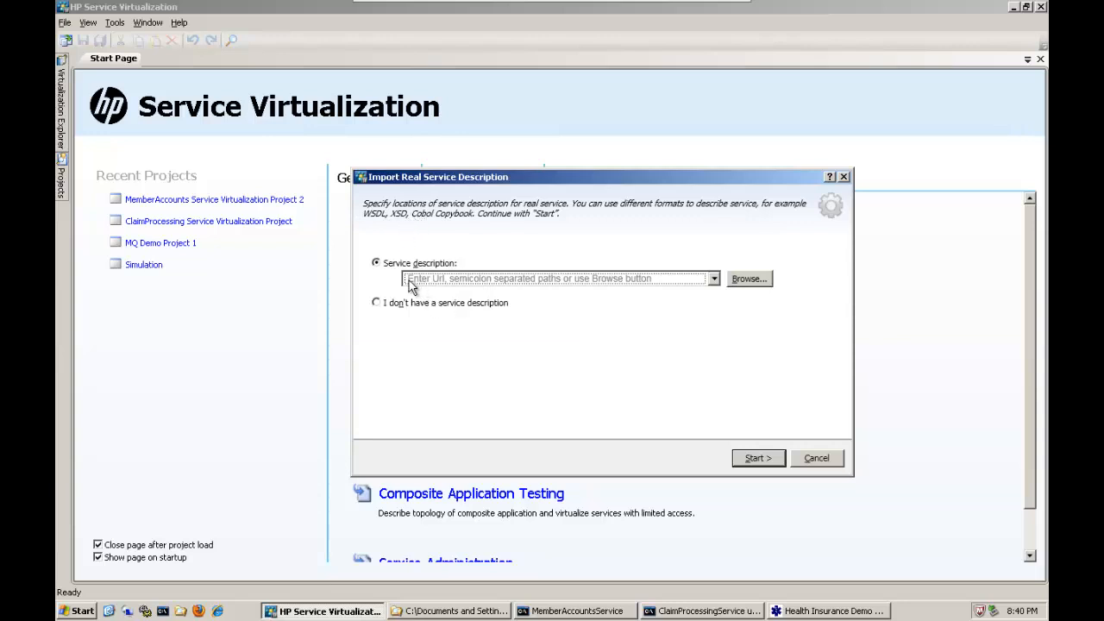
{"action": "left_click", "coordinate": [377, 303]}
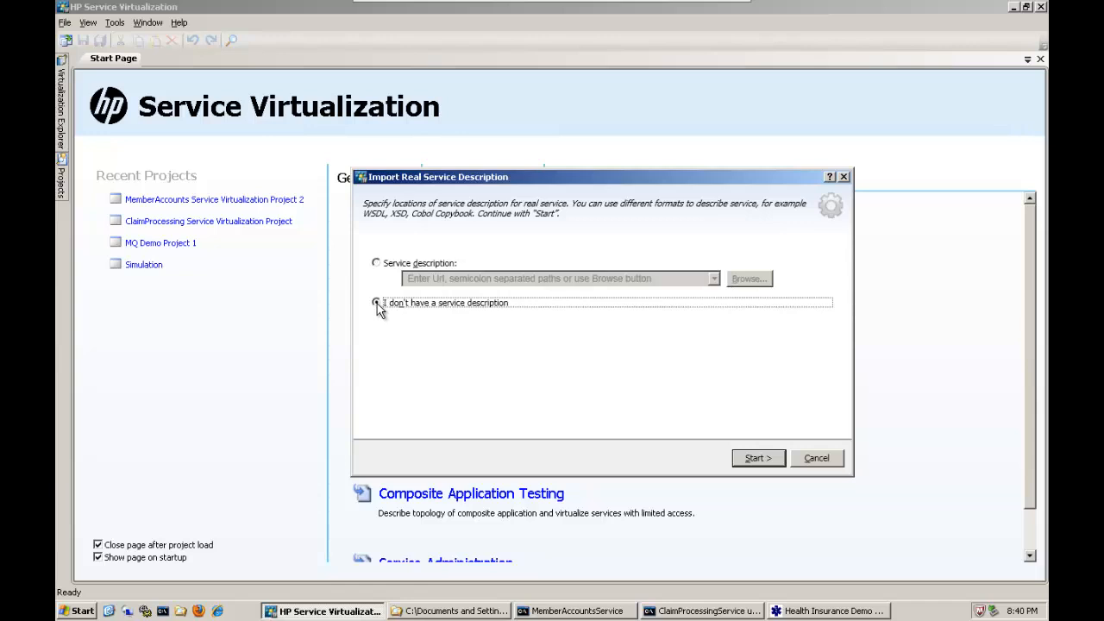
{"action": "left_click", "coordinate": [376, 263]}
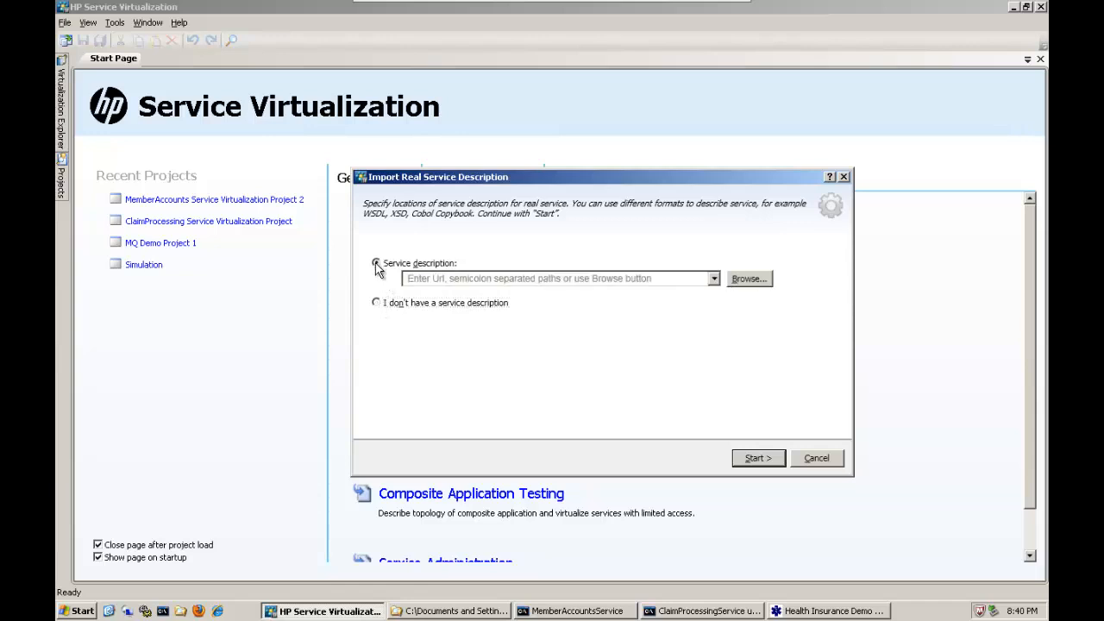
{"action": "left_click", "coordinate": [577, 610]}
{"action": "right_click", "coordinate": [612, 52]}
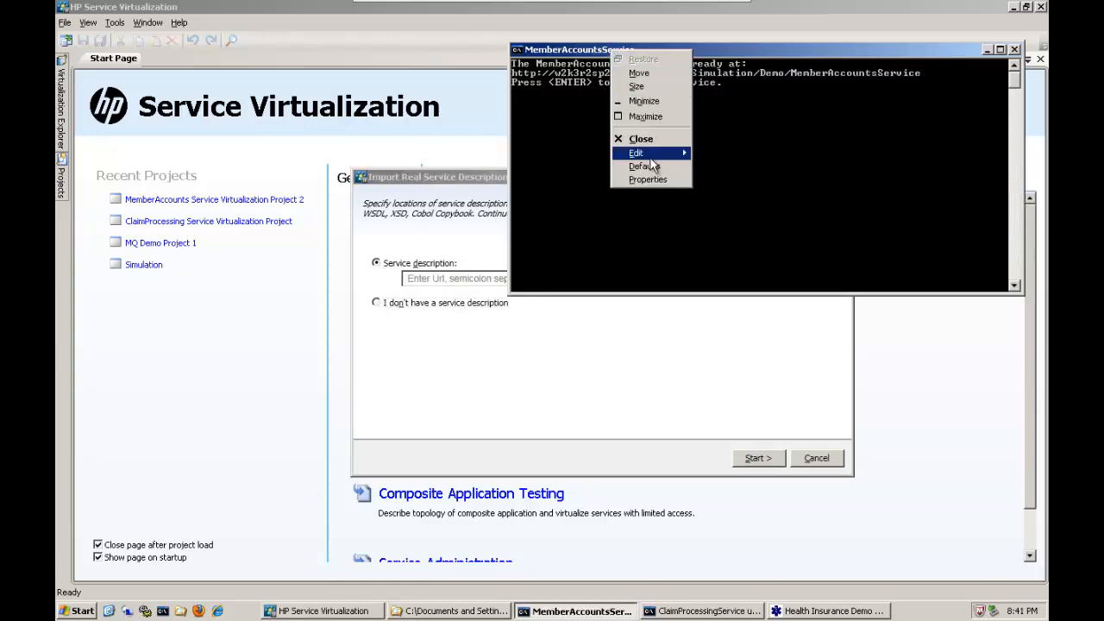
{"action": "mouse_move", "coordinate": [646, 155]}
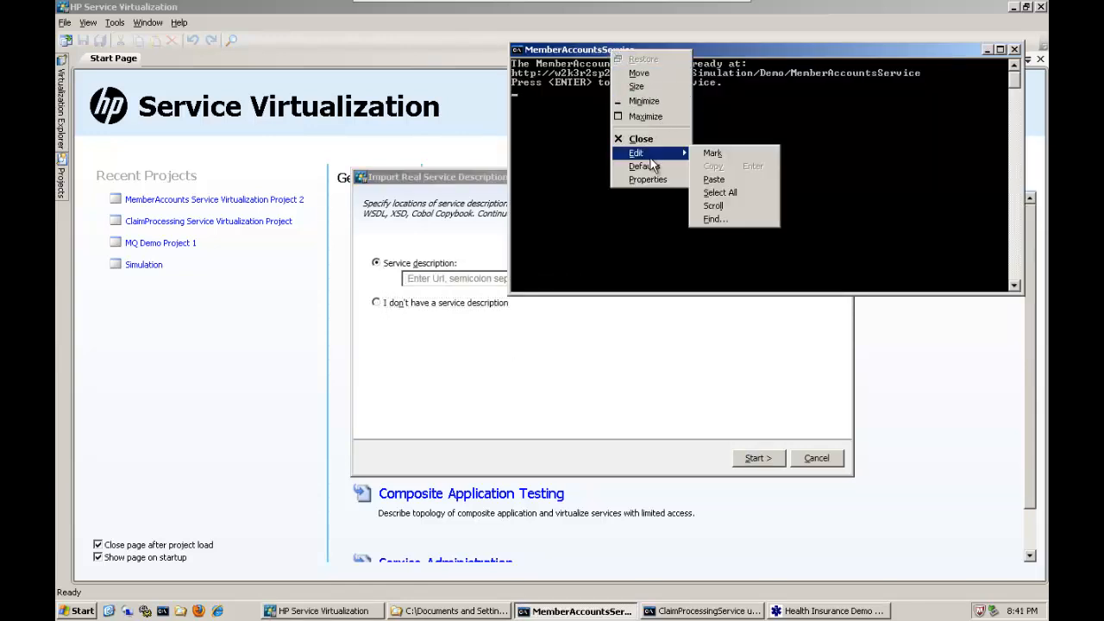
{"action": "left_click", "coordinate": [710, 155]}
{"action": "left_click", "coordinate": [515, 74]}
{"action": "left_click_drag", "start_coordinate": [515, 75], "coordinate": [921, 81]}
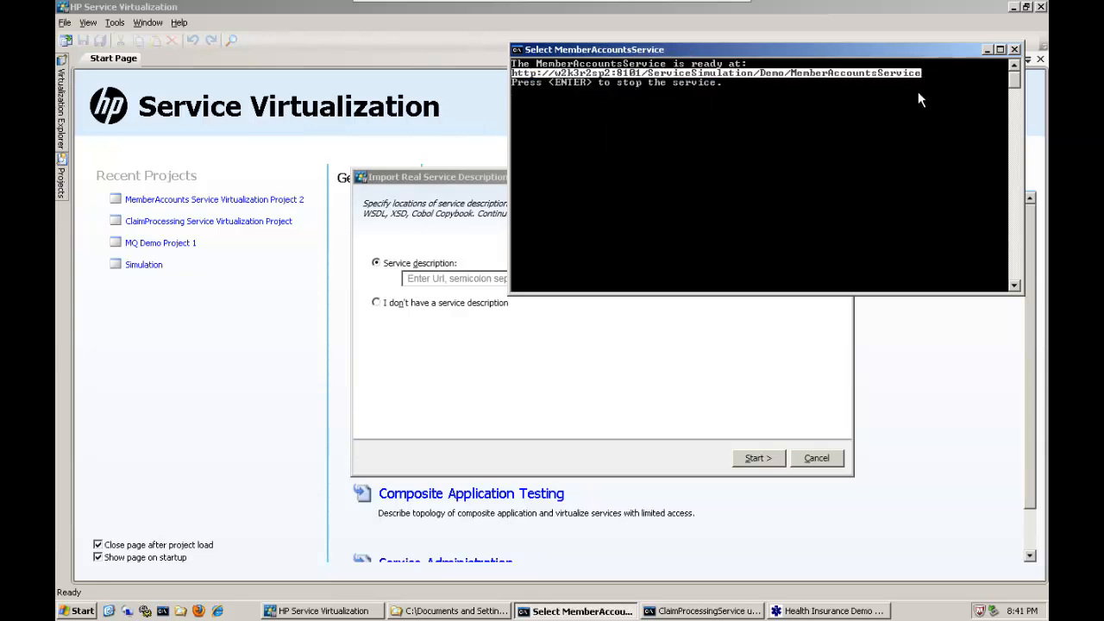
{"action": "key", "text": "Return"}
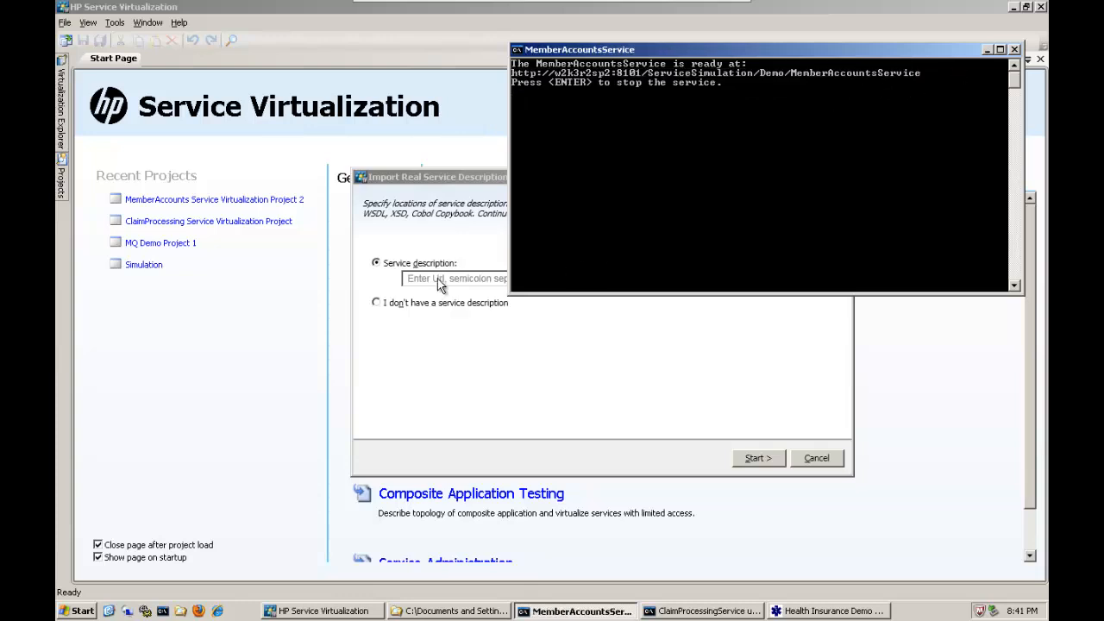
Enter the copied MemberAccountsService URL as the service description and start the import.
{"action": "left_click", "coordinate": [435, 277]}
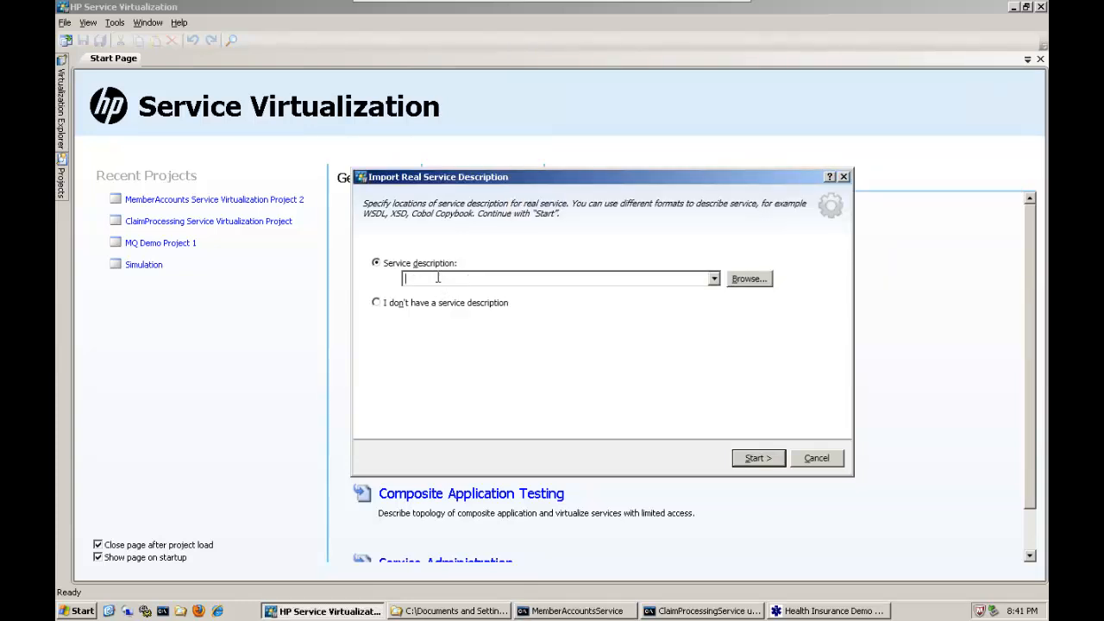
{"action": "type", "text": "http://w2k3r2sp2:8101/ServiceSimulation/Demo/MemberAccountsService"}
{"action": "left_click", "coordinate": [756, 457]}
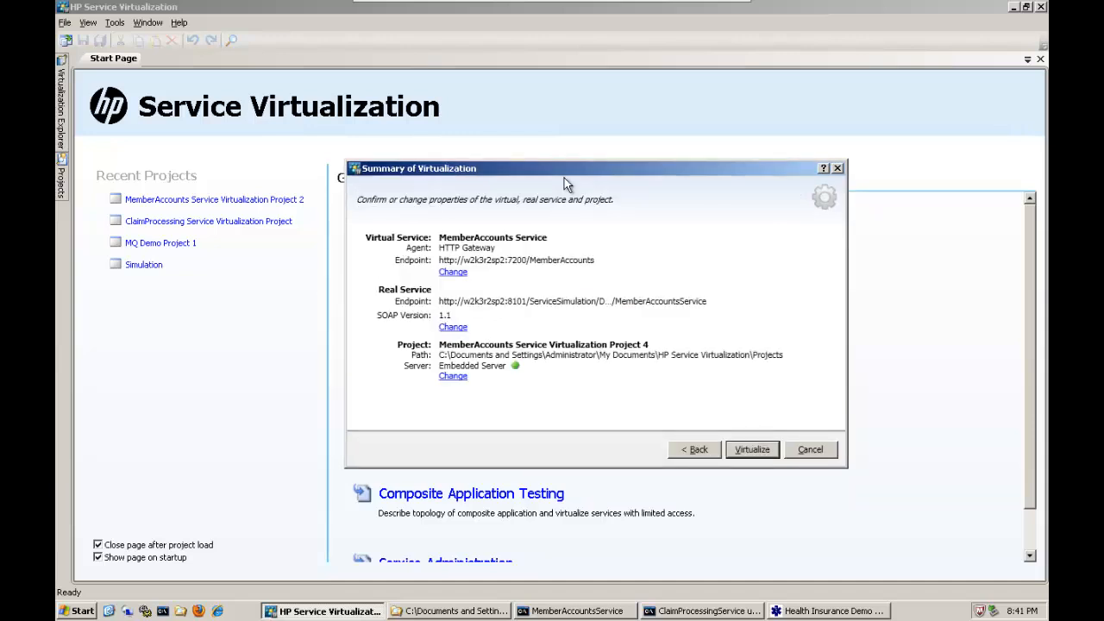
Name the project "Demonstartion Project" and virtualize the MemberAccounts service with the proposed endpoints, dismissing the client reconfiguration notice.
{"action": "left_click_drag", "start_coordinate": [564, 178], "coordinate": [560, 191]}
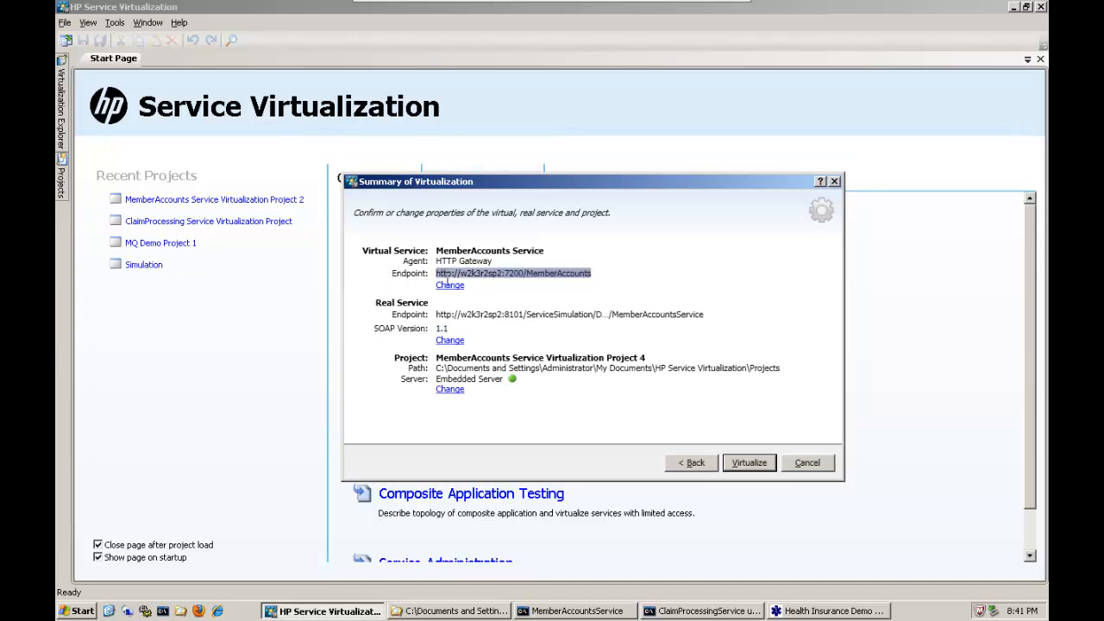
{"action": "left_click", "coordinate": [449, 389]}
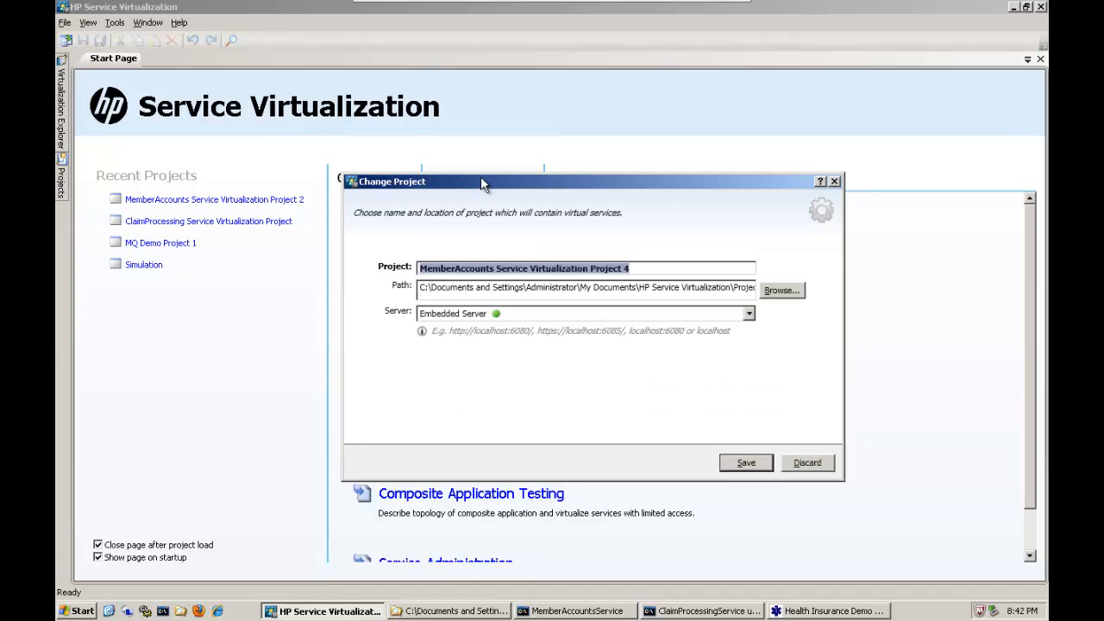
{"action": "type", "text": "Demo"}
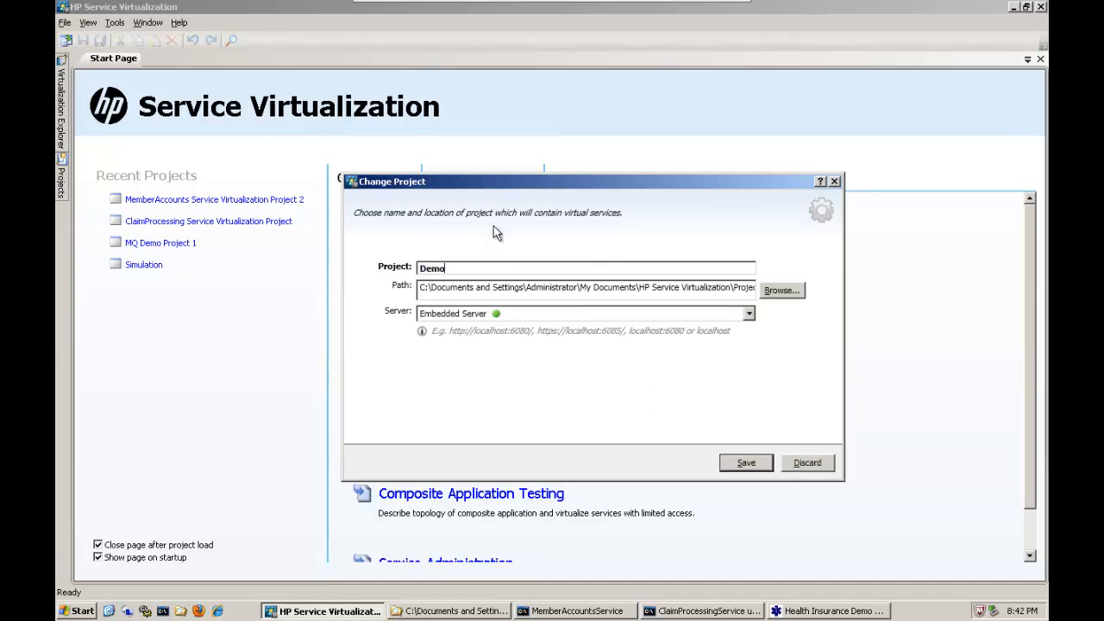
{"action": "type", "text": "nstartion Project"}
{"action": "left_click", "coordinate": [746, 463]}
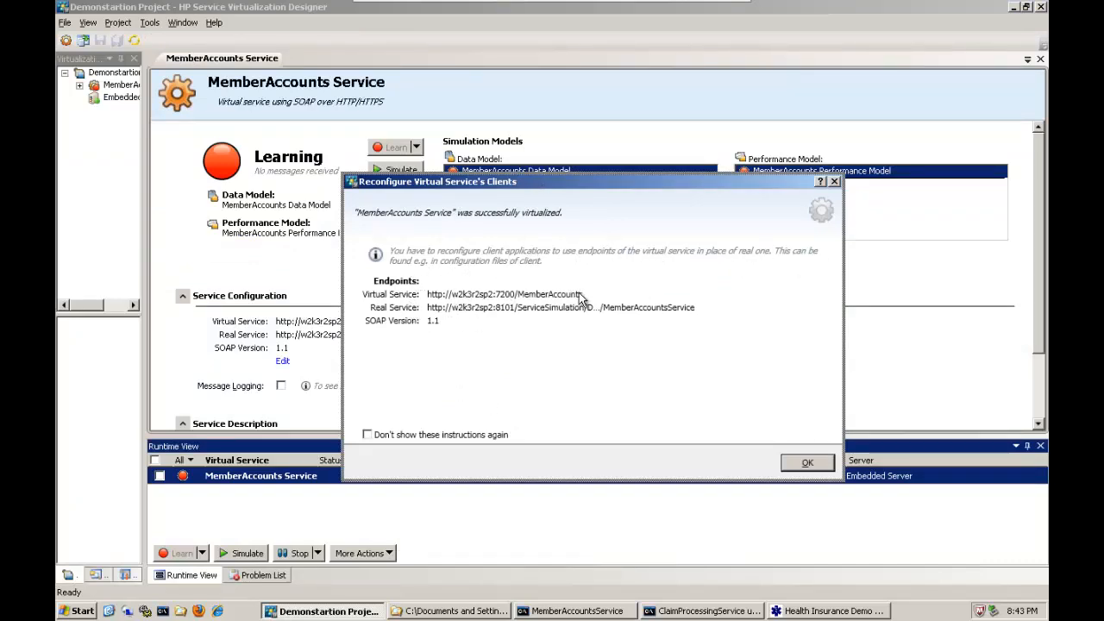
{"action": "key", "text": "Return"}
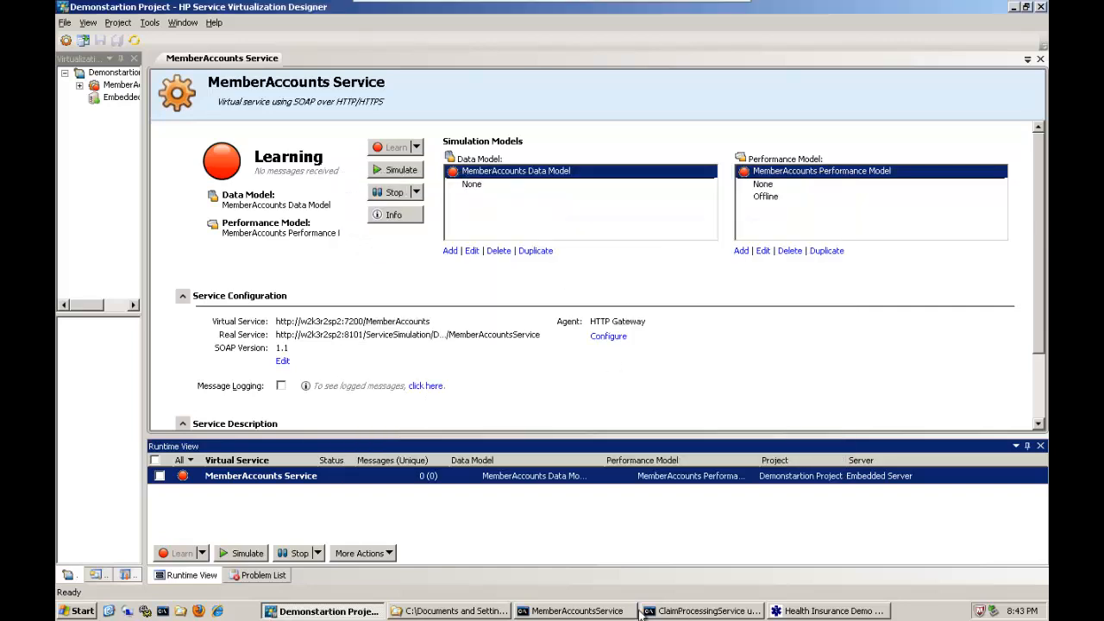
Check the endpoint used by the ClaimProcessingService console and place the MemberAccountsService console in view over the designer.
{"action": "left_click", "coordinate": [684, 613]}
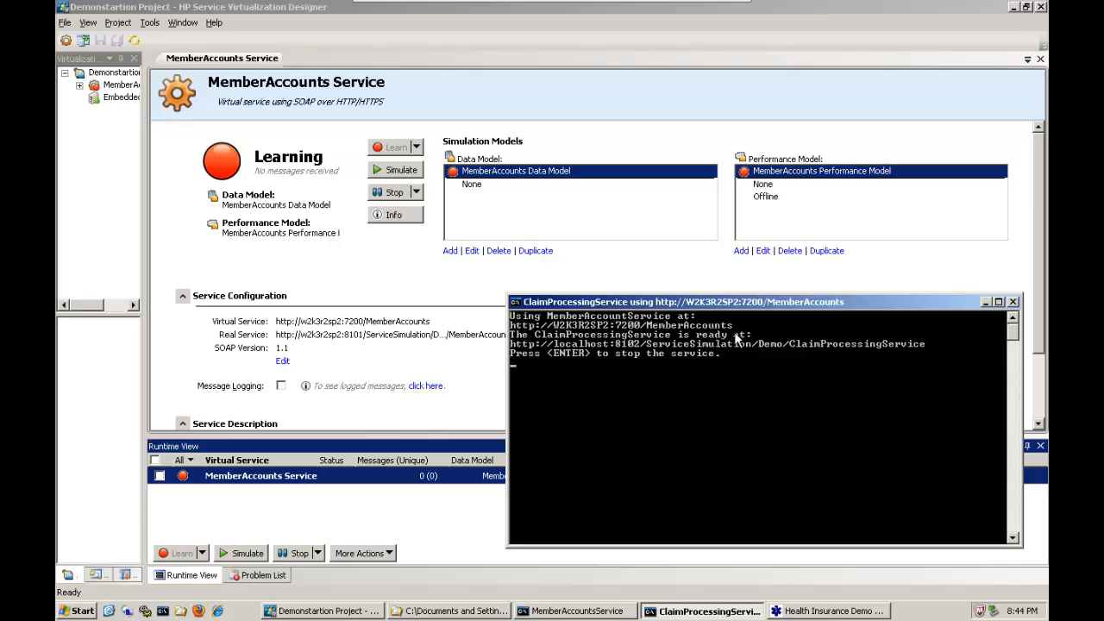
{"action": "left_click", "coordinate": [985, 302]}
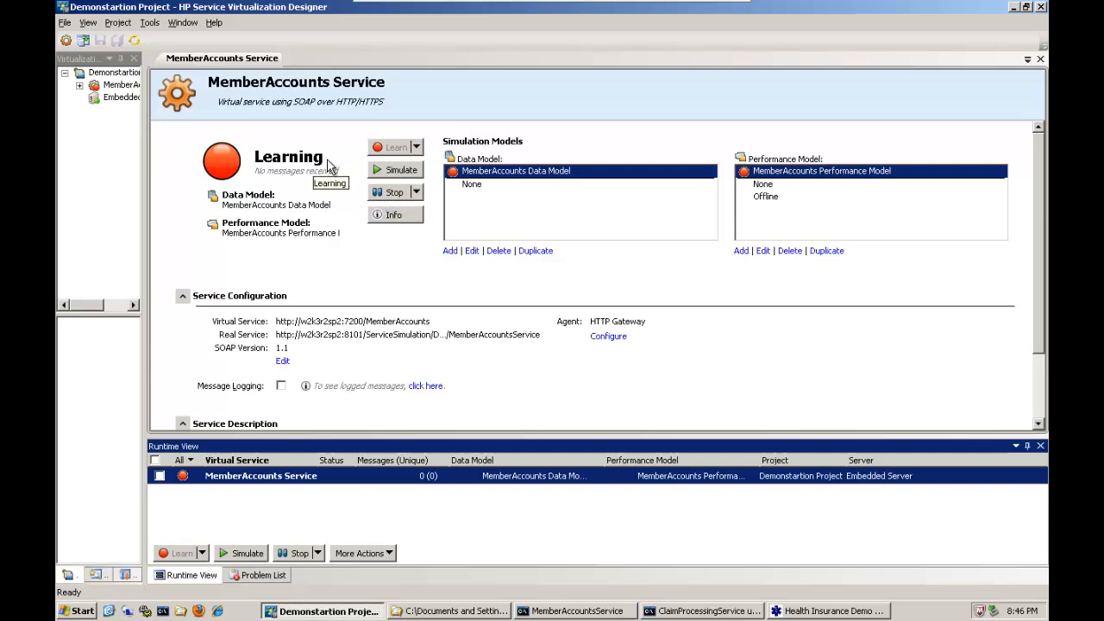
{"action": "left_click", "coordinate": [595, 614]}
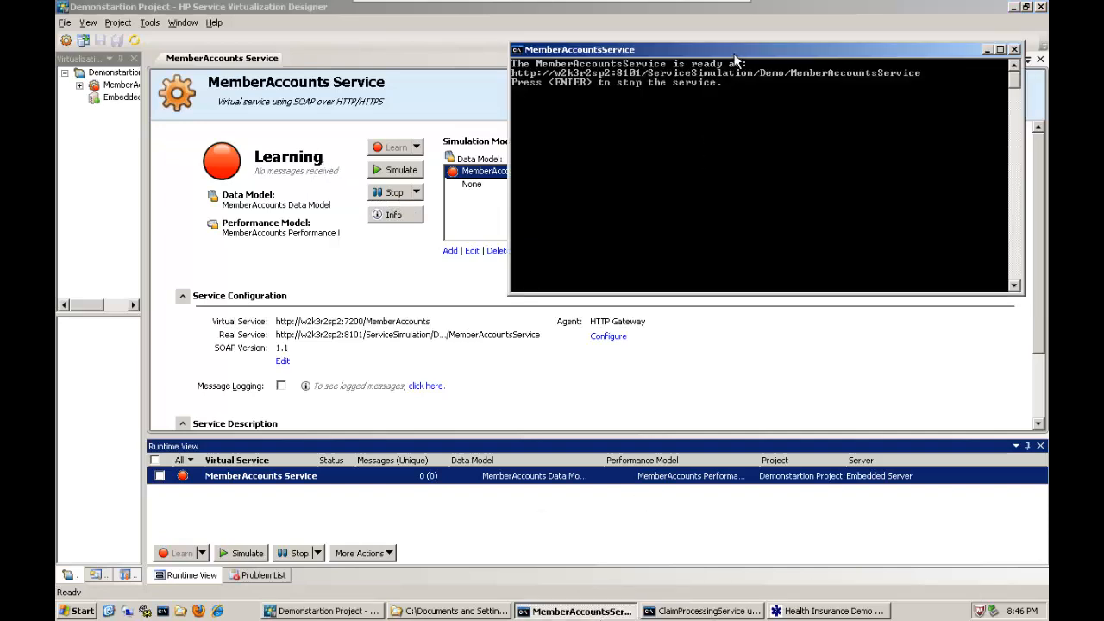
{"action": "left_click_drag", "start_coordinate": [737, 50], "coordinate": [764, 160]}
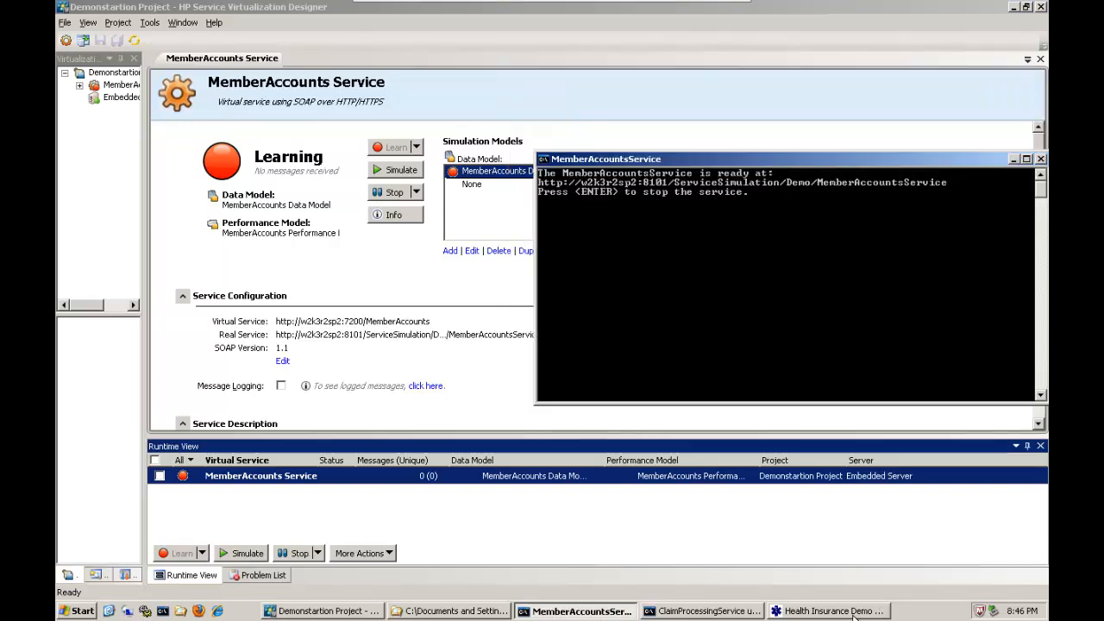
Submit the premolar seal claim for 24 dated 1/1/2010 in the Health Insurance Demo Client.
{"action": "left_click", "coordinate": [853, 612]}
{"action": "left_click_drag", "start_coordinate": [376, 56], "coordinate": [335, 5]}
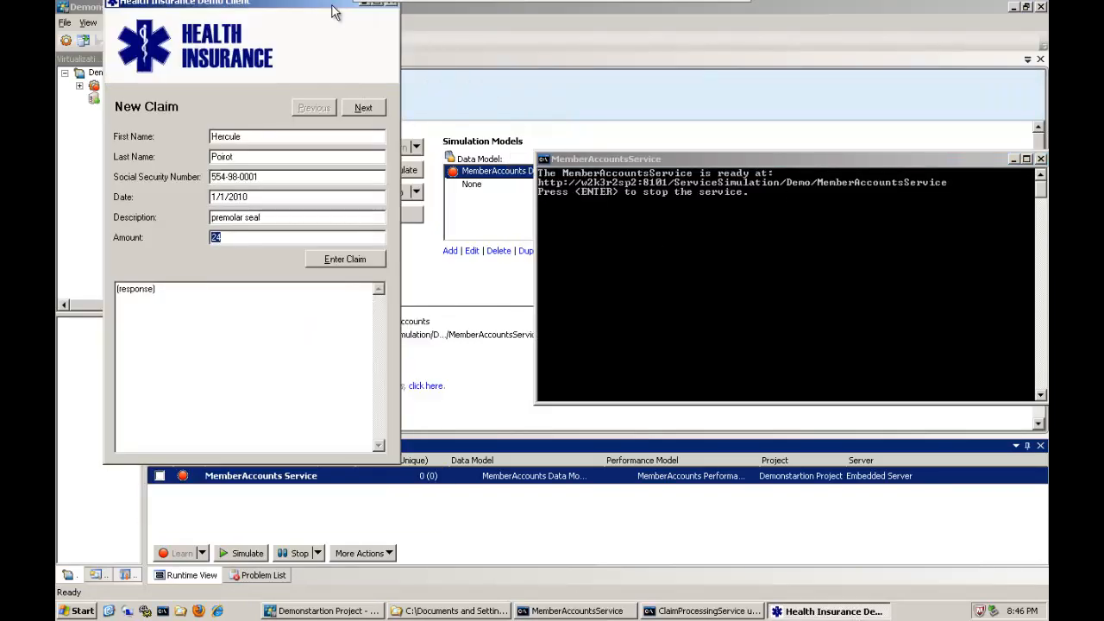
{"action": "left_click", "coordinate": [349, 258]}
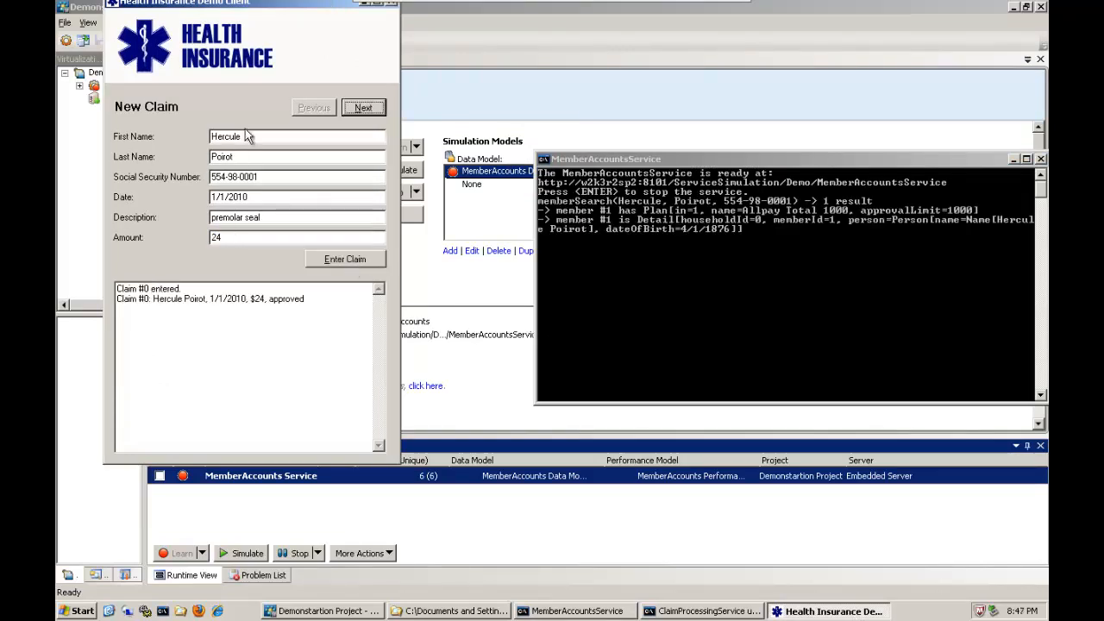
Arrange the ClaimProcessingService and MemberAccountsService consoles one above the other to examine the calls logged for the claim.
{"action": "left_click", "coordinate": [672, 610]}
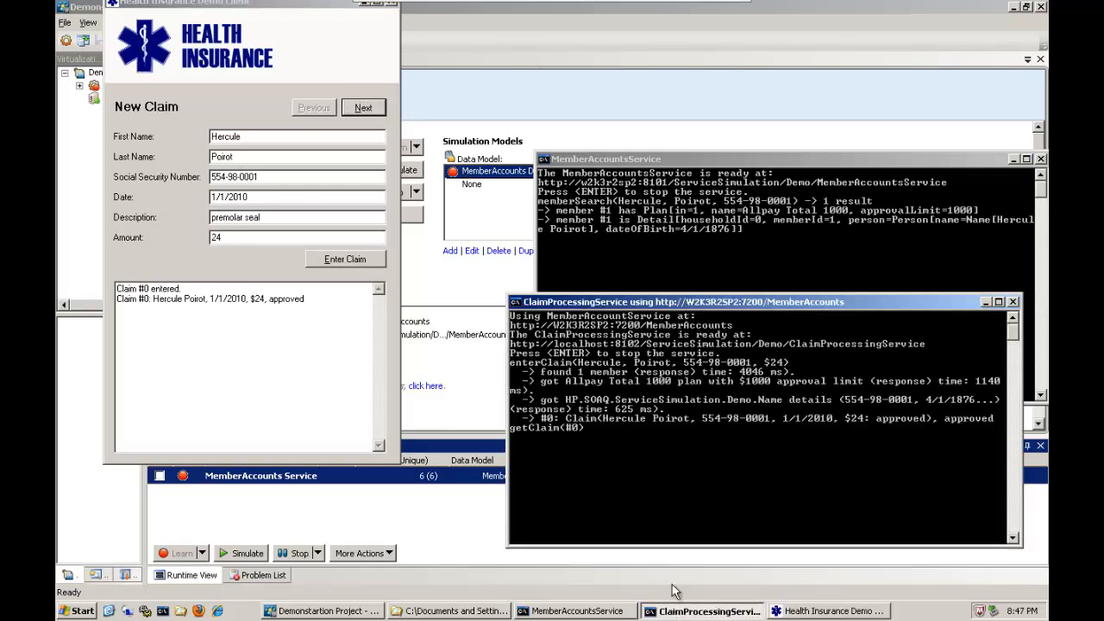
{"action": "left_click_drag", "start_coordinate": [653, 297], "coordinate": [638, 46]}
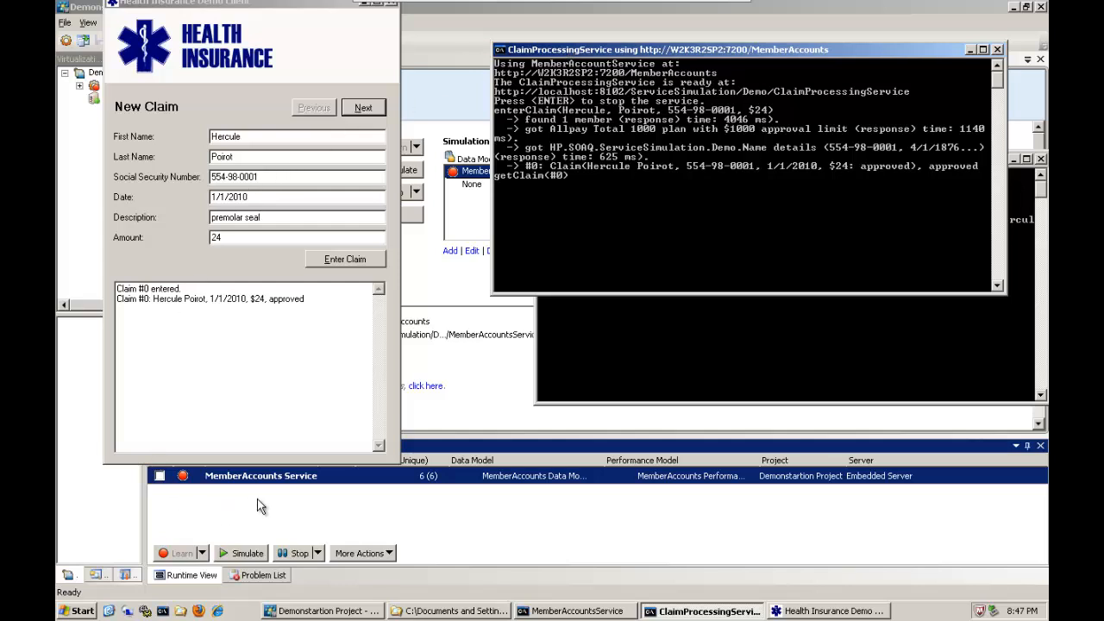
{"action": "left_click", "coordinate": [594, 320]}
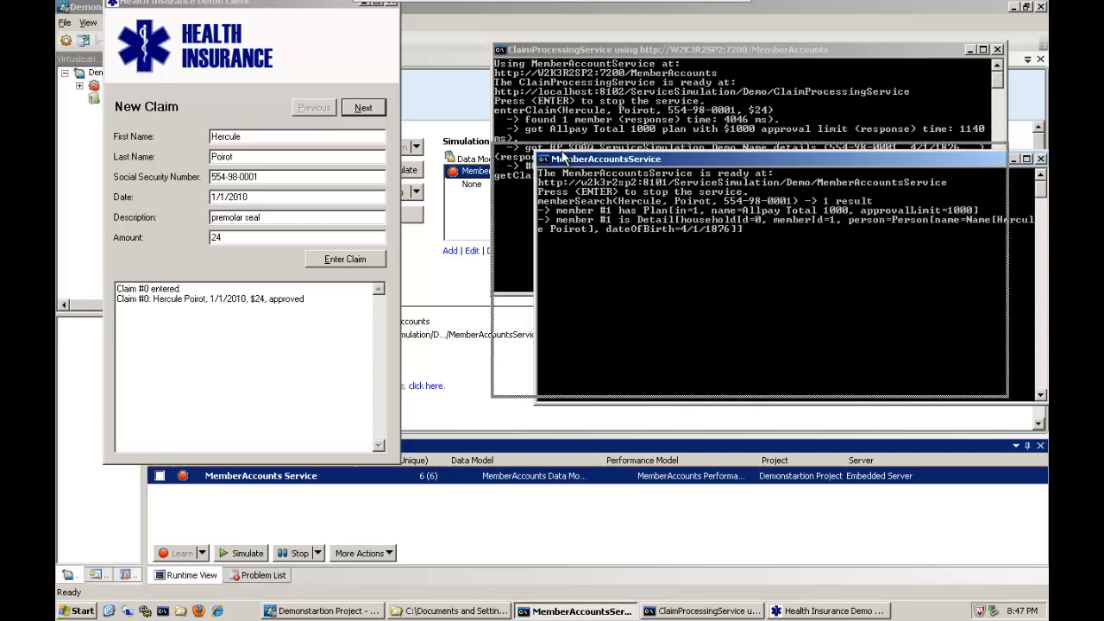
{"action": "left_click_drag", "start_coordinate": [604, 158], "coordinate": [560, 150]}
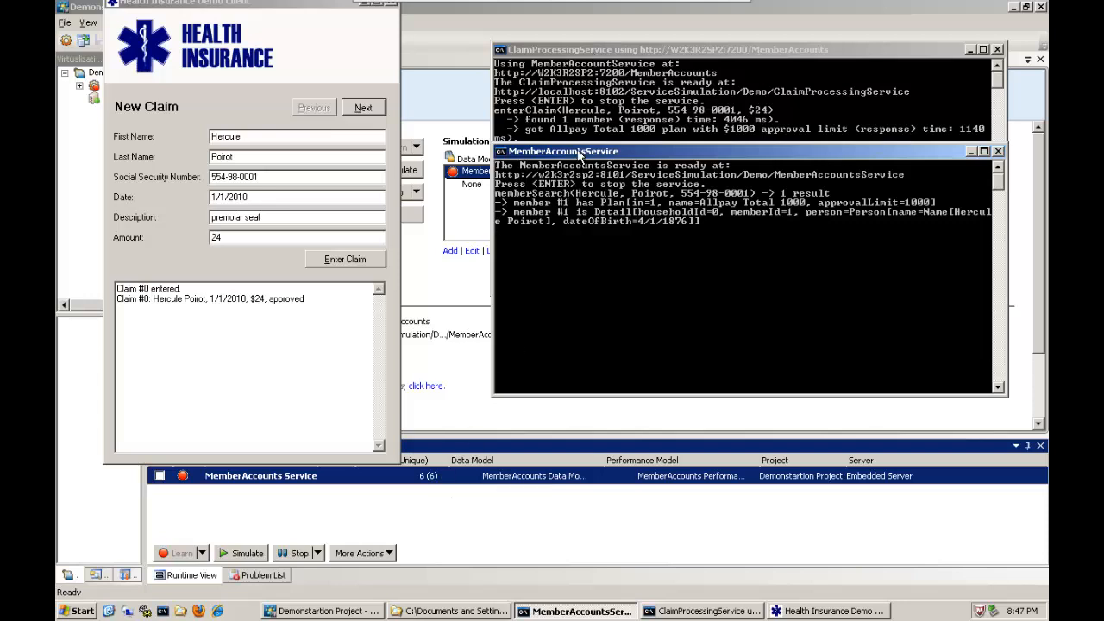
{"action": "left_click_drag", "start_coordinate": [573, 153], "coordinate": [575, 168]}
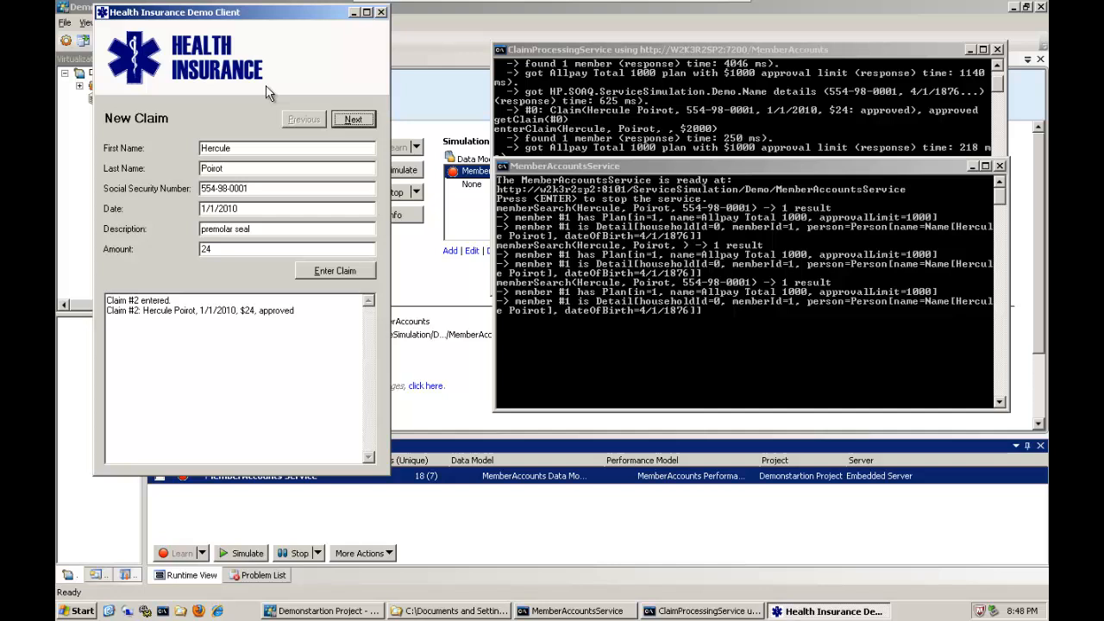
Submit further sample claims in the demo client, including the premolar extraction for 2000 and the non-unique member claim for 10.
{"action": "left_click", "coordinate": [354, 119]}
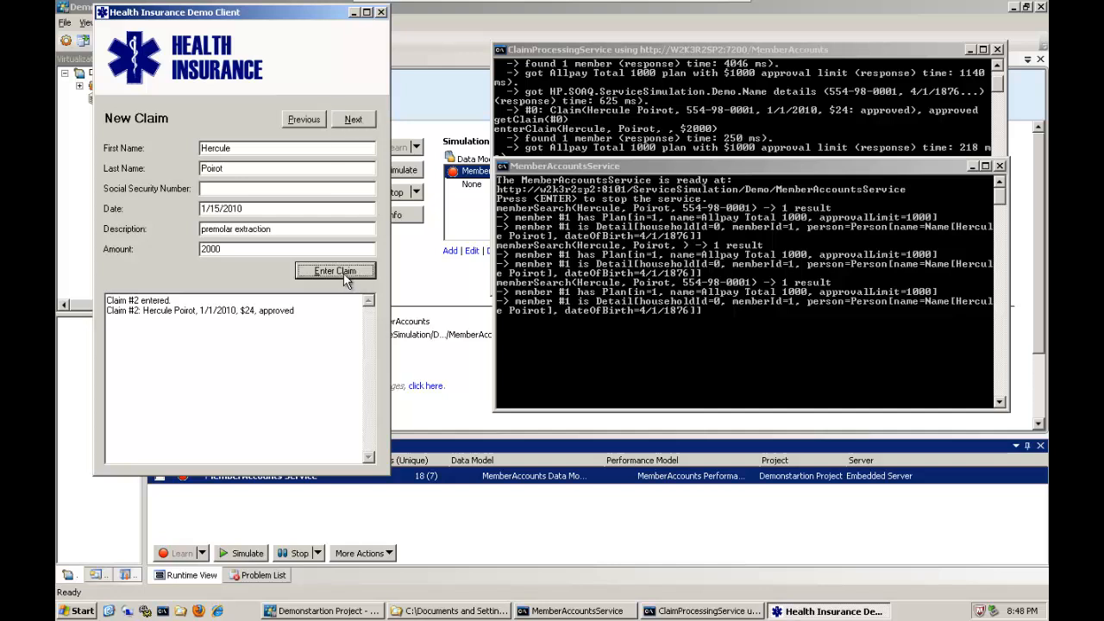
{"action": "left_click", "coordinate": [353, 120]}
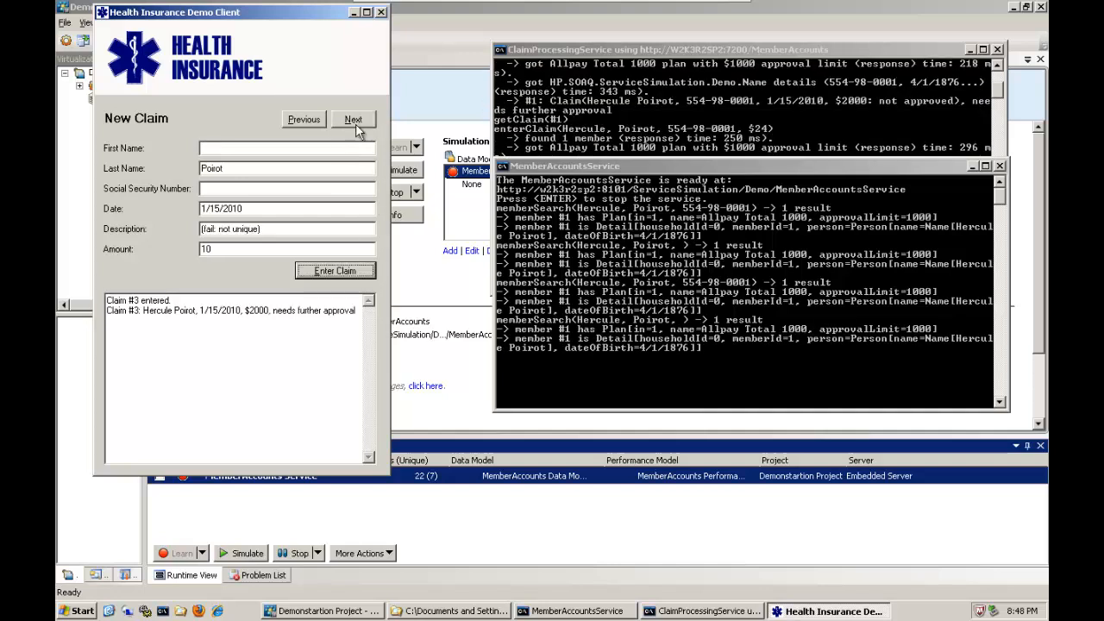
{"action": "left_click", "coordinate": [337, 274]}
{"action": "left_click", "coordinate": [348, 123]}
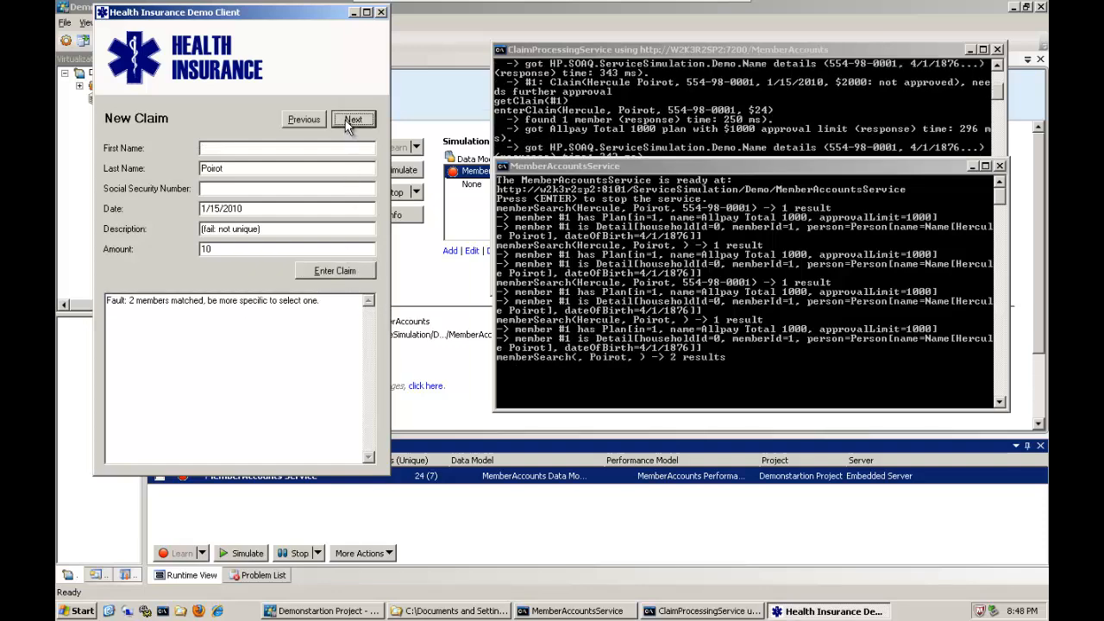
{"action": "left_click", "coordinate": [345, 271]}
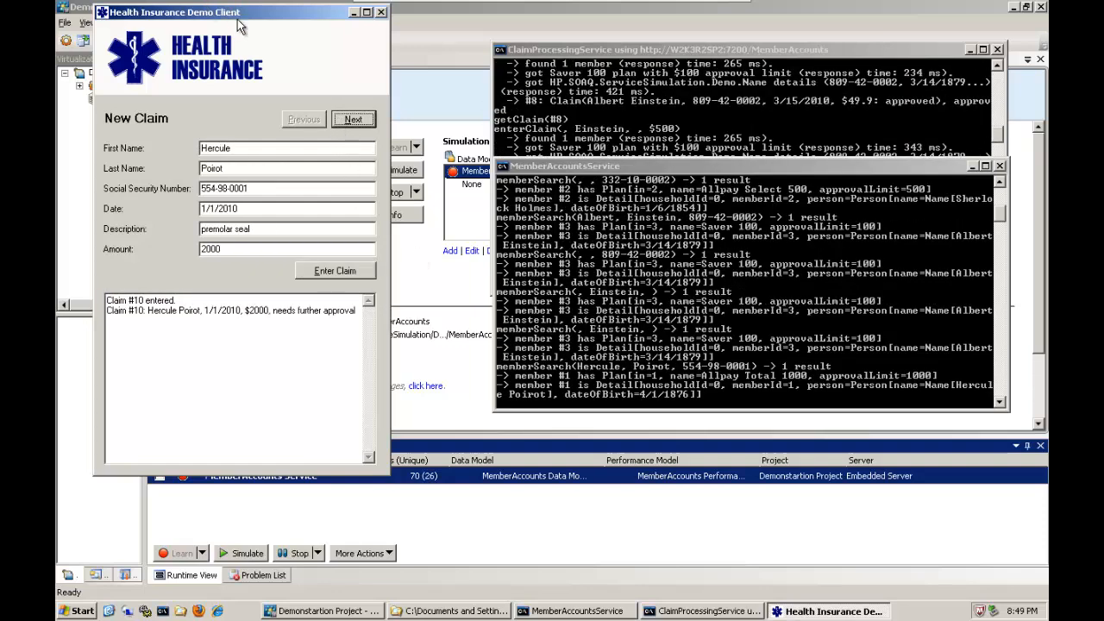
{"action": "left_click_drag", "start_coordinate": [234, 20], "coordinate": [227, 27]}
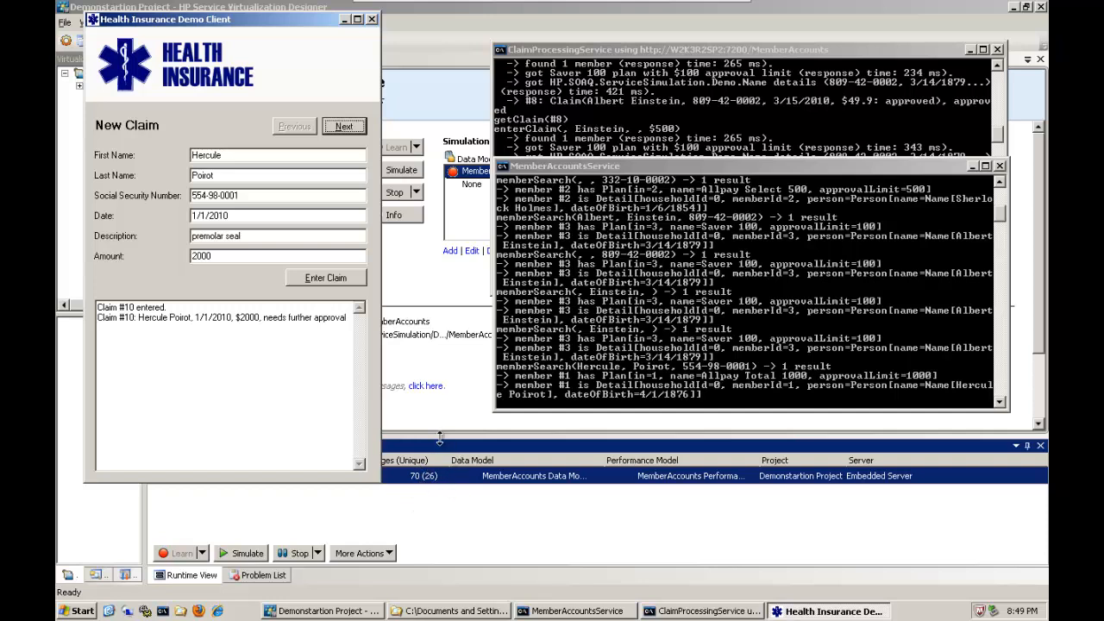
Stop the MemberAccounts service's learning and open its data model to review the learned data of the memberSearch operation.
{"action": "left_click", "coordinate": [410, 278]}
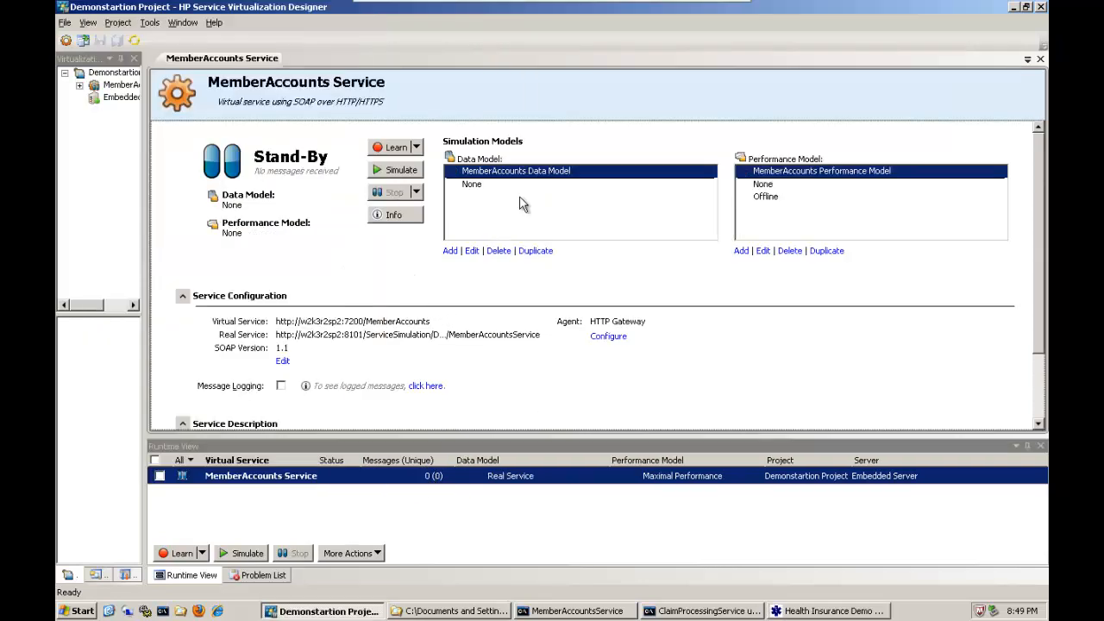
{"action": "left_click", "coordinate": [471, 251]}
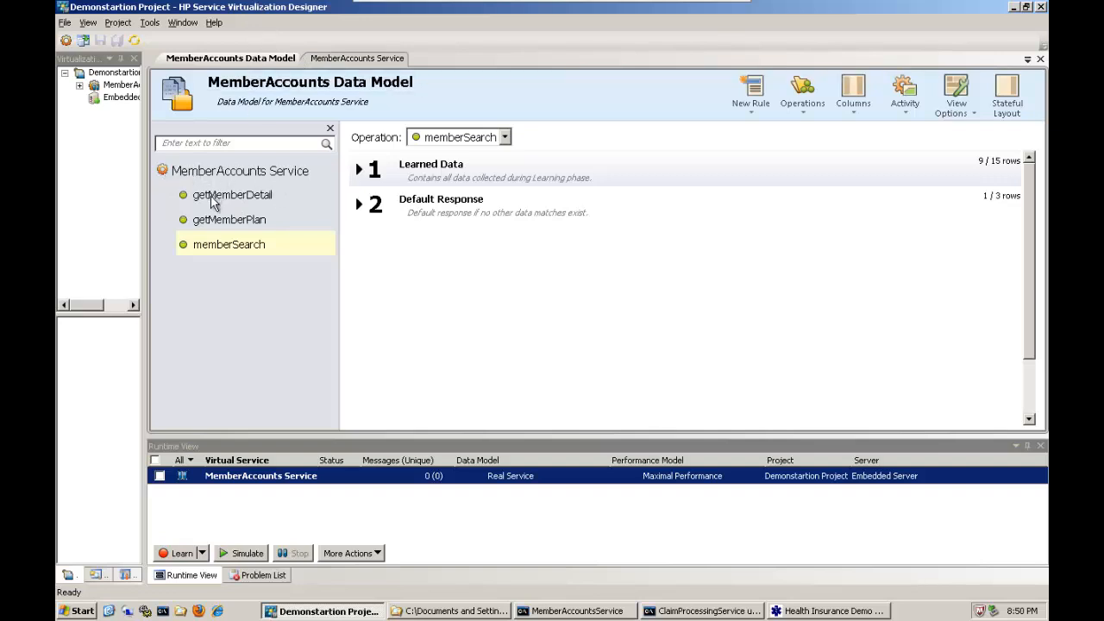
{"action": "left_click", "coordinate": [359, 172]}
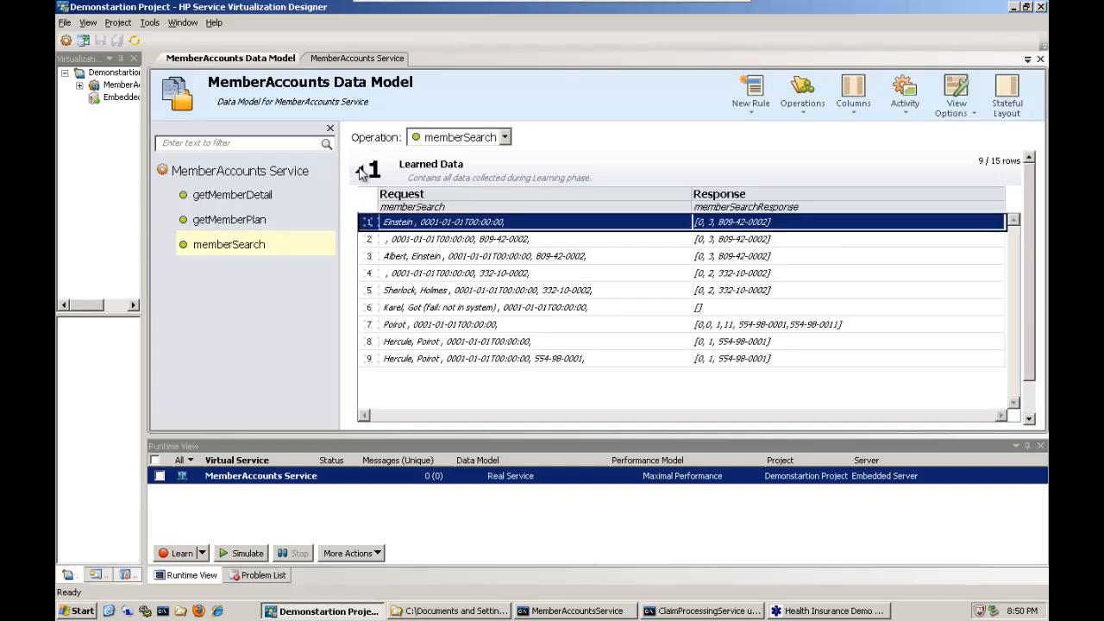
{"action": "left_click", "coordinate": [360, 171]}
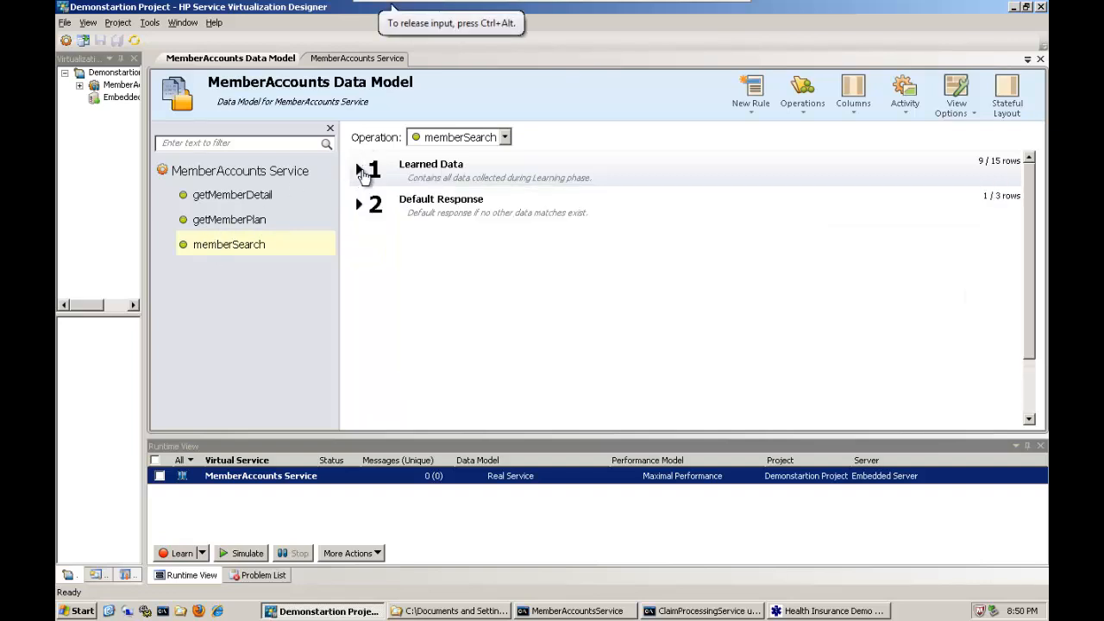
Show the memberId request column and the approvalLimit, id and name response columns for the getMemberPlan operation.
{"action": "left_click", "coordinate": [228, 219]}
{"action": "left_click", "coordinate": [853, 94]}
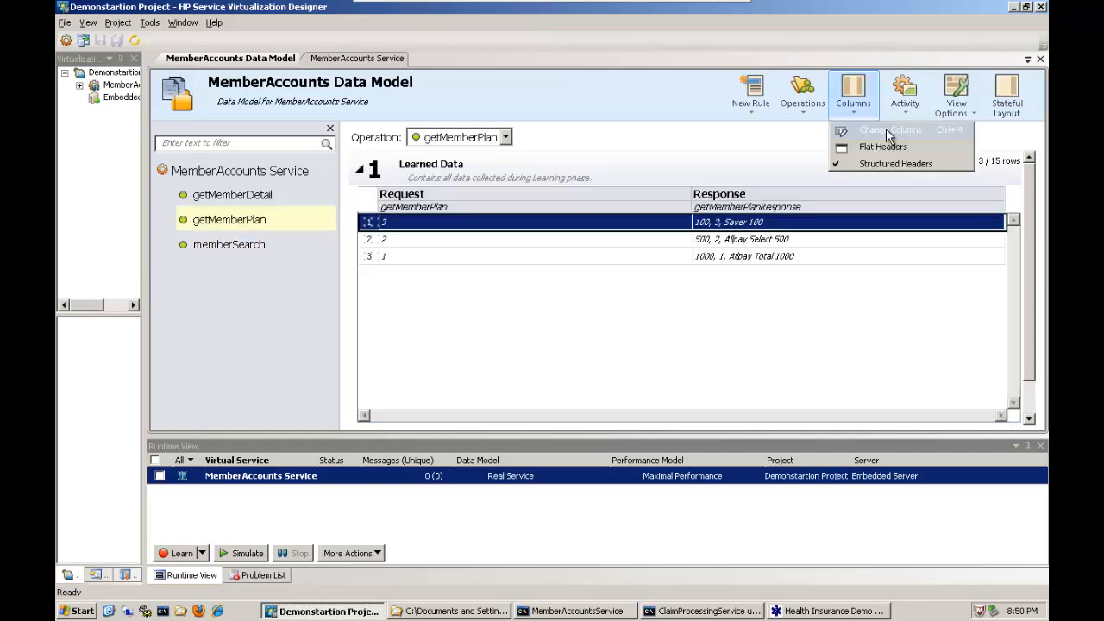
{"action": "left_click", "coordinate": [885, 128]}
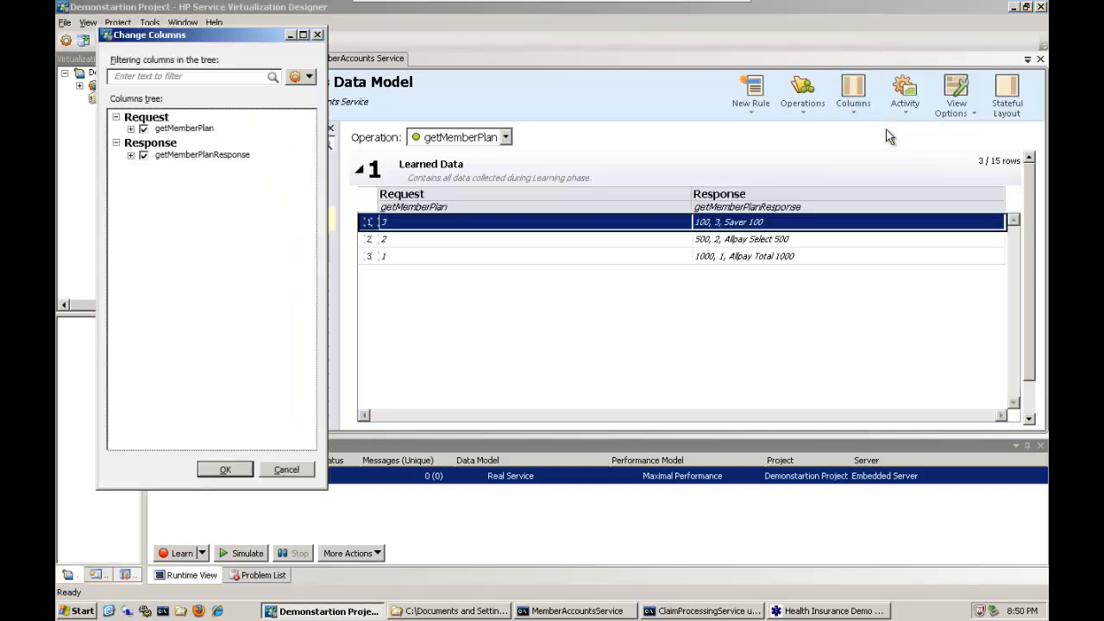
{"action": "left_click", "coordinate": [130, 155]}
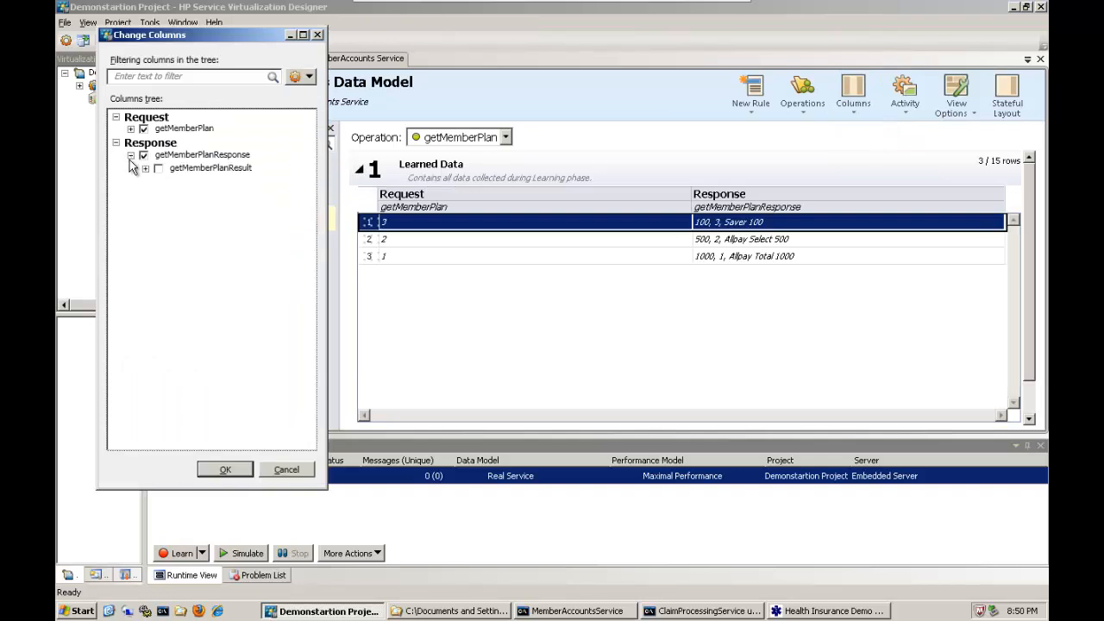
{"action": "left_click", "coordinate": [144, 168]}
{"action": "left_click", "coordinate": [173, 194]}
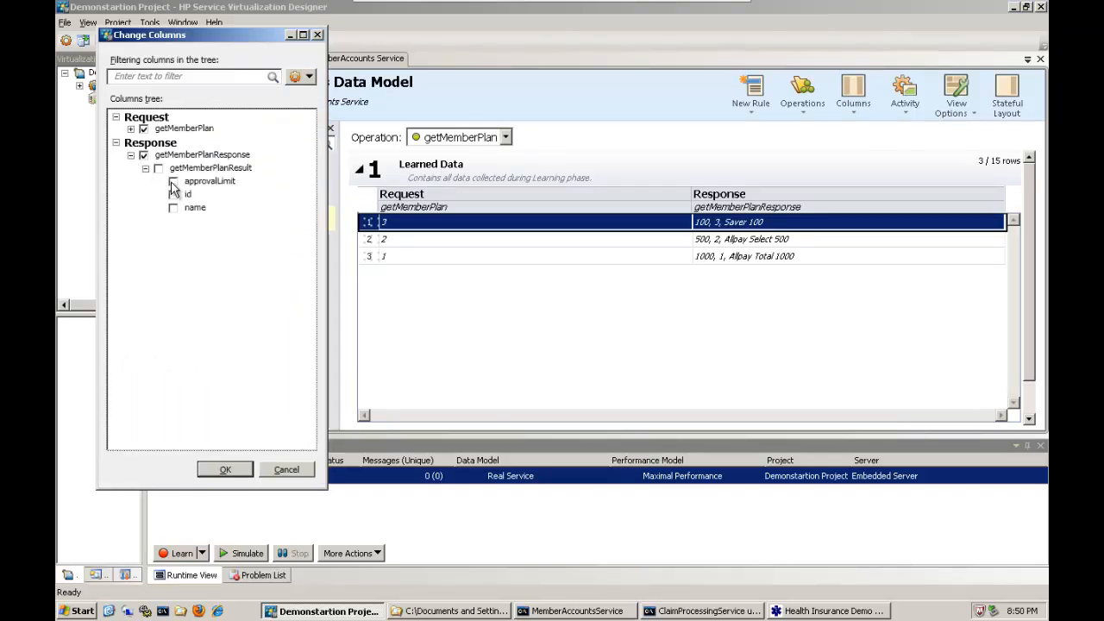
{"action": "left_click", "coordinate": [173, 208]}
{"action": "left_click", "coordinate": [130, 128]}
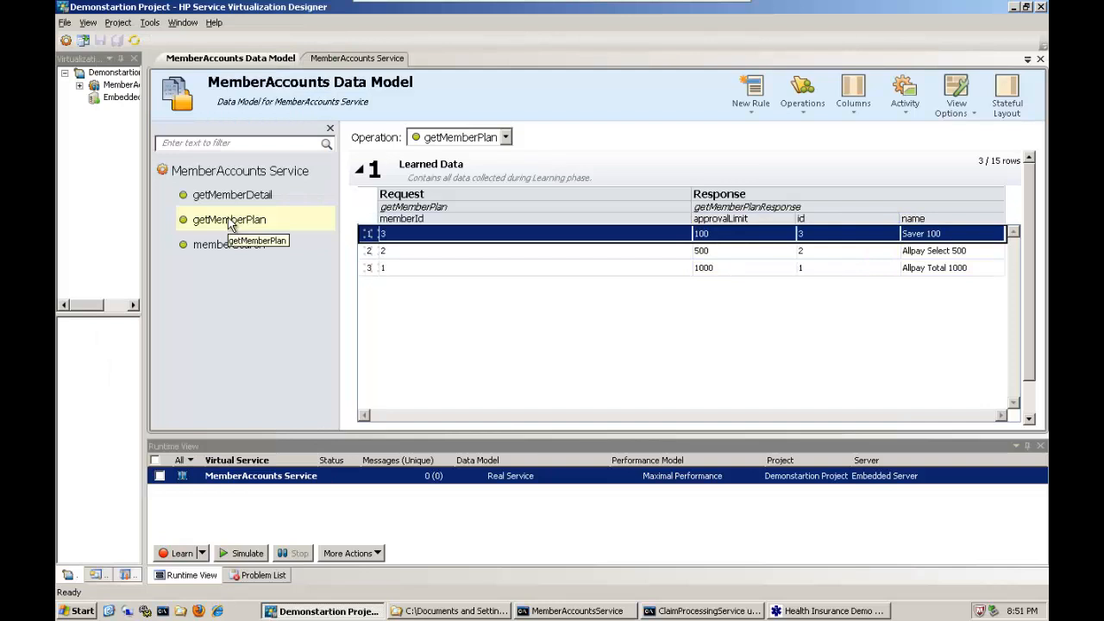
Examine the Learned Data and Default Response rules of the getMemberPlan operation, including the default response values.
{"action": "left_click", "coordinate": [359, 170]}
{"action": "left_click", "coordinate": [359, 171]}
{"action": "left_click", "coordinate": [360, 171]}
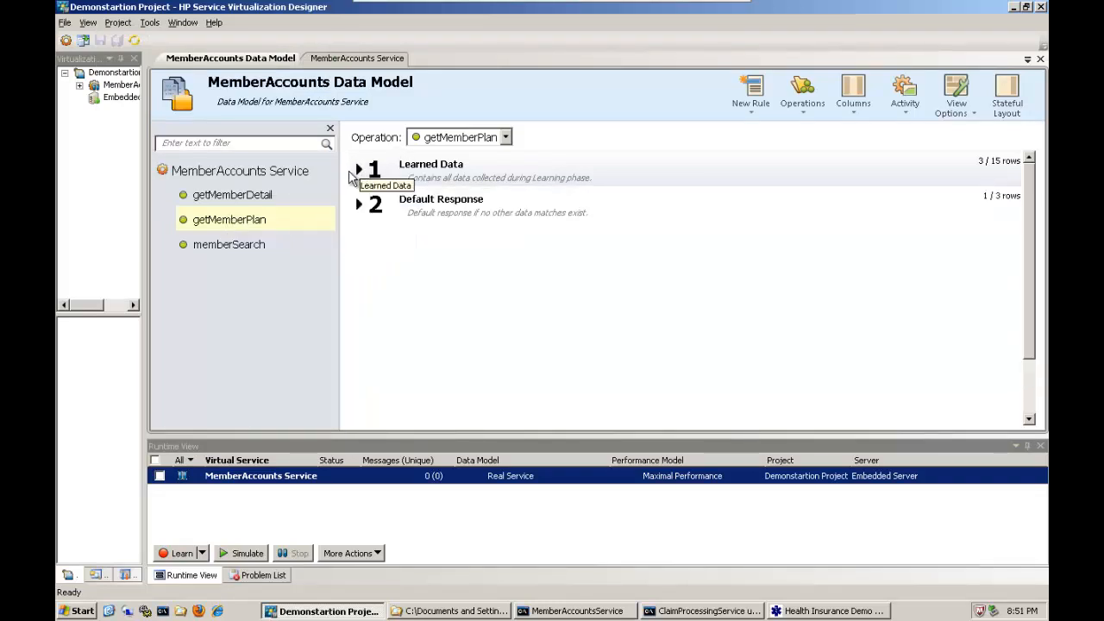
{"action": "left_click", "coordinate": [359, 171]}
{"action": "left_click", "coordinate": [360, 170]}
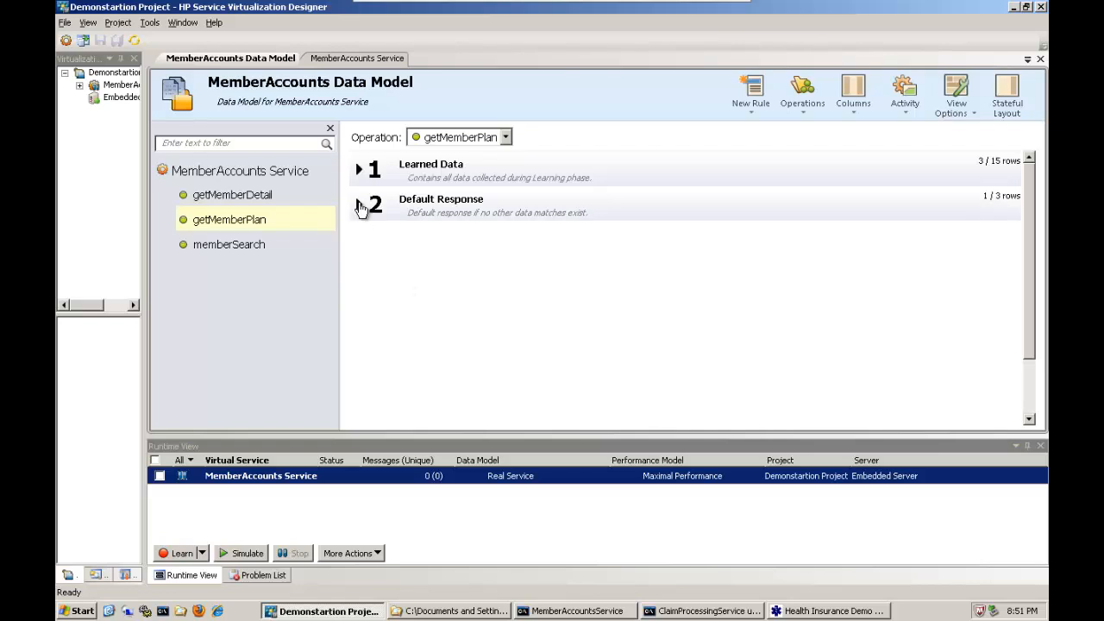
{"action": "left_click", "coordinate": [359, 204]}
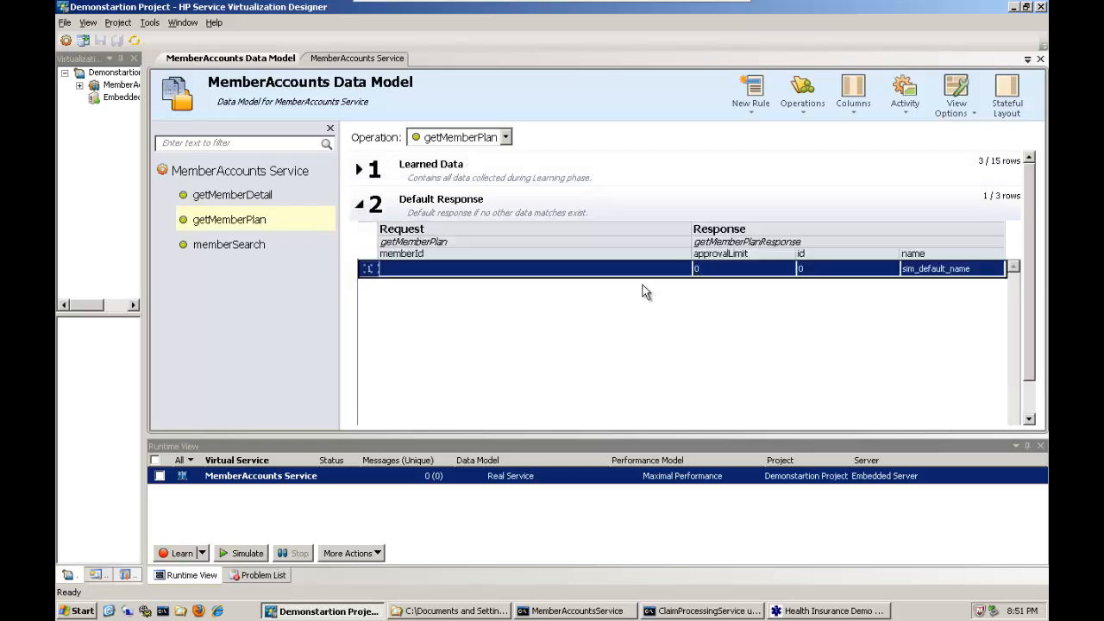
{"action": "left_click", "coordinate": [362, 207]}
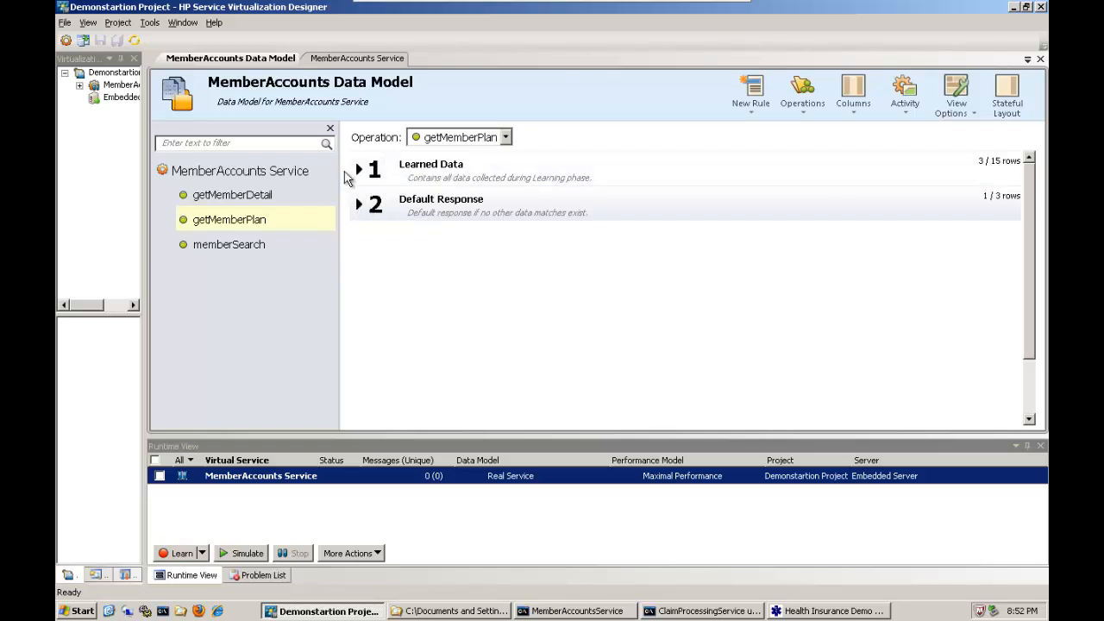
{"action": "left_click", "coordinate": [358, 204]}
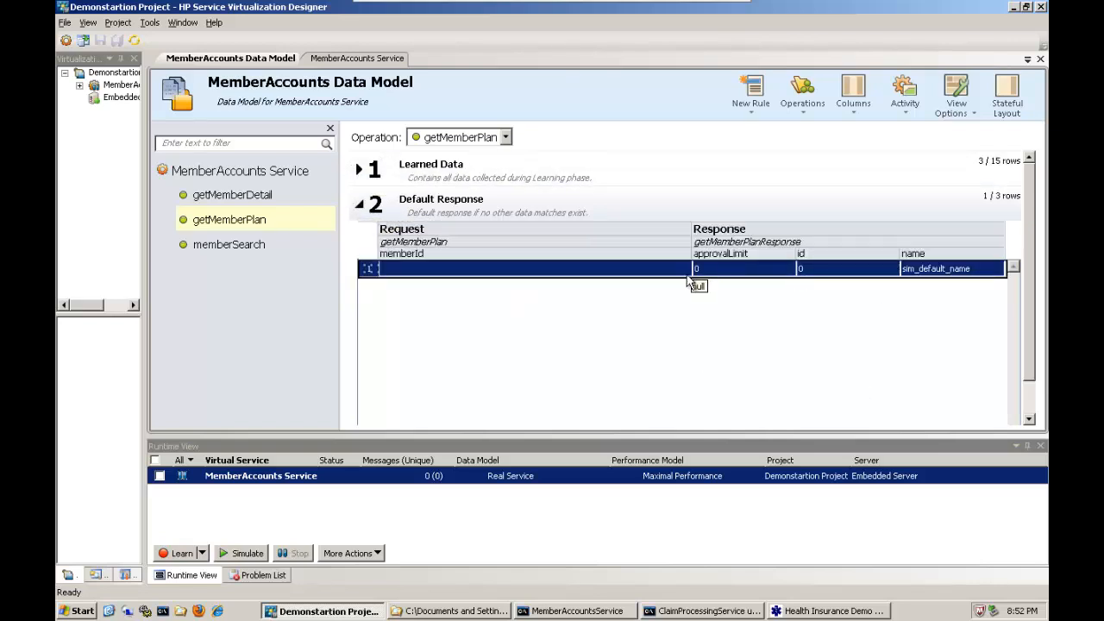
{"action": "left_click", "coordinate": [360, 204]}
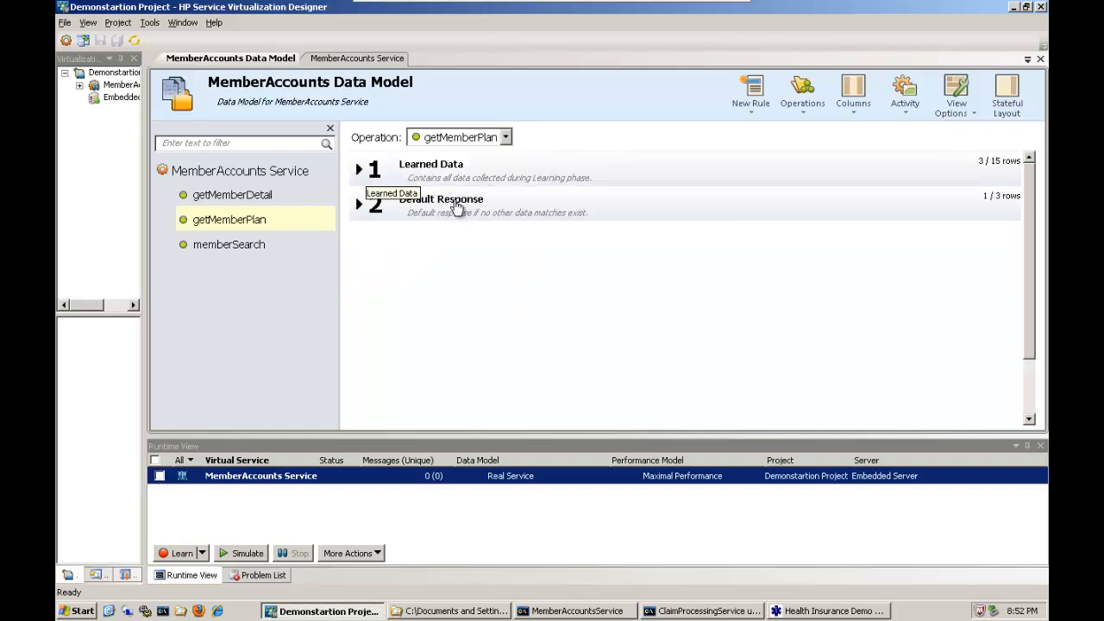
Add a data-driven rule to getMemberPlan from ClaimProcessing-NewPlanTestData.xlsx, using its first row as column names.
{"action": "left_click", "coordinate": [757, 100]}
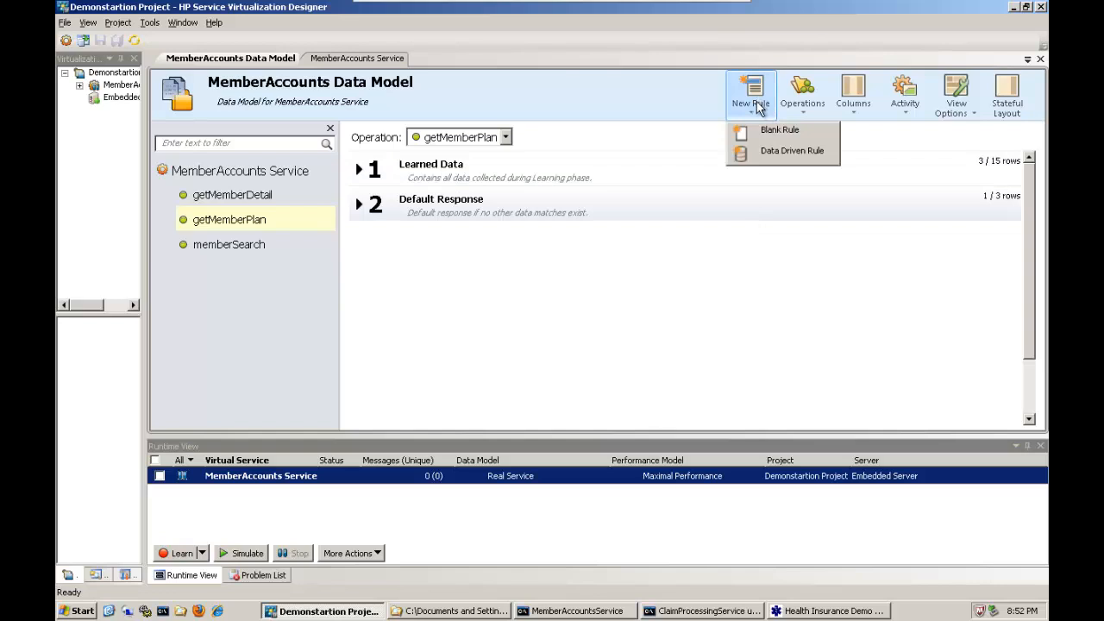
{"action": "left_click", "coordinate": [787, 161]}
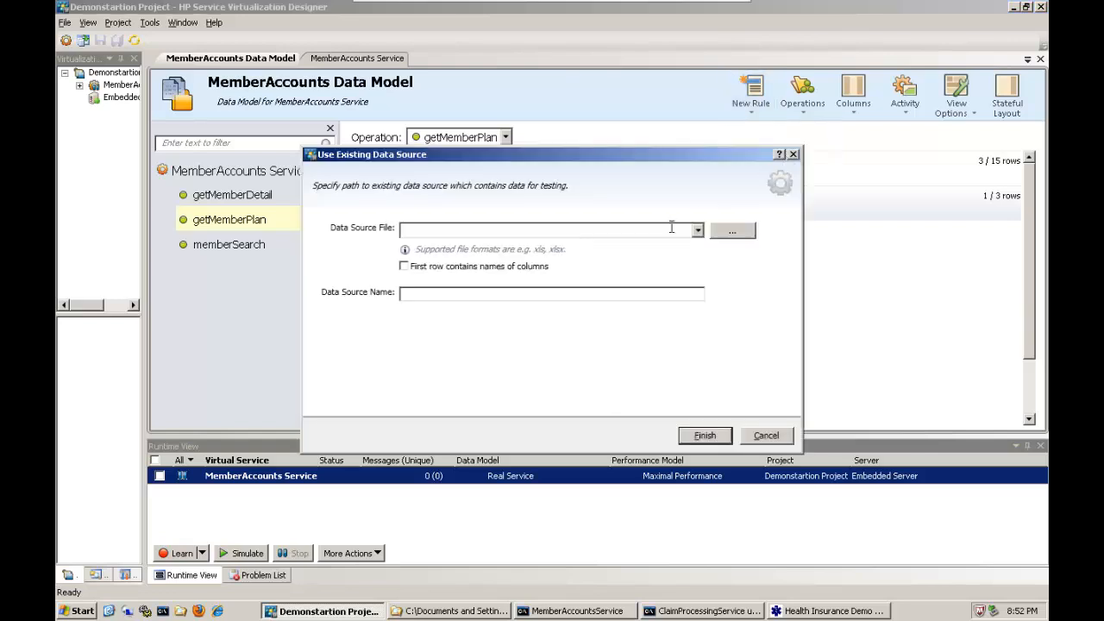
{"action": "left_click", "coordinate": [727, 231]}
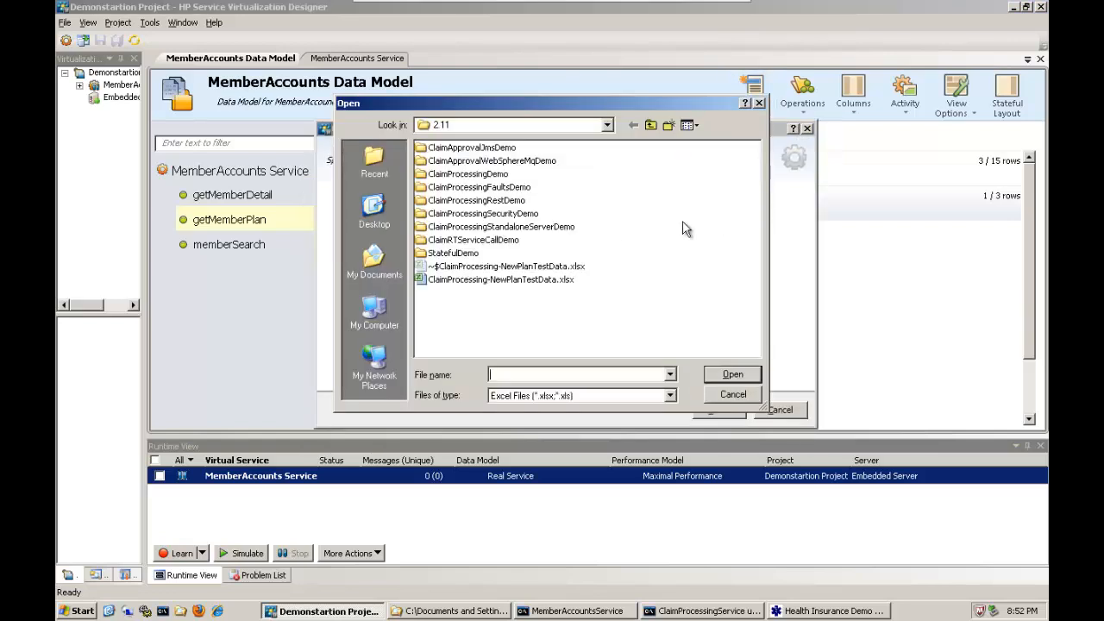
{"action": "double_click", "coordinate": [517, 280]}
{"action": "left_click", "coordinate": [712, 411]}
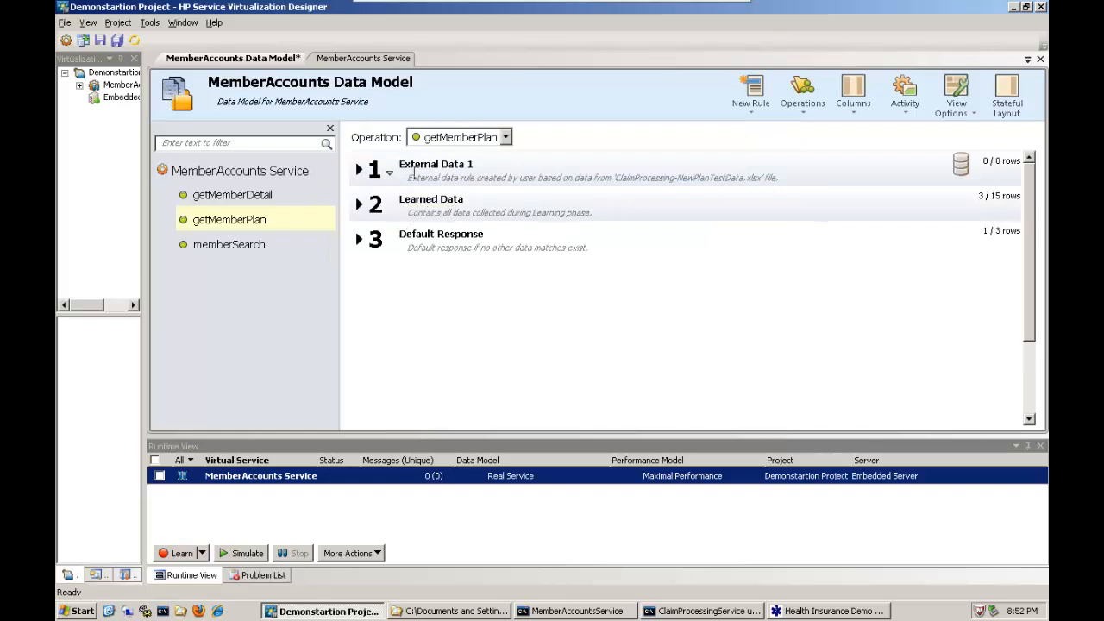
Bind memberId and id to the Member ID column of Sheet1, approvalLimit to Plan Limit and name to Plan Name in the external data rule.
{"action": "left_click", "coordinate": [359, 171]}
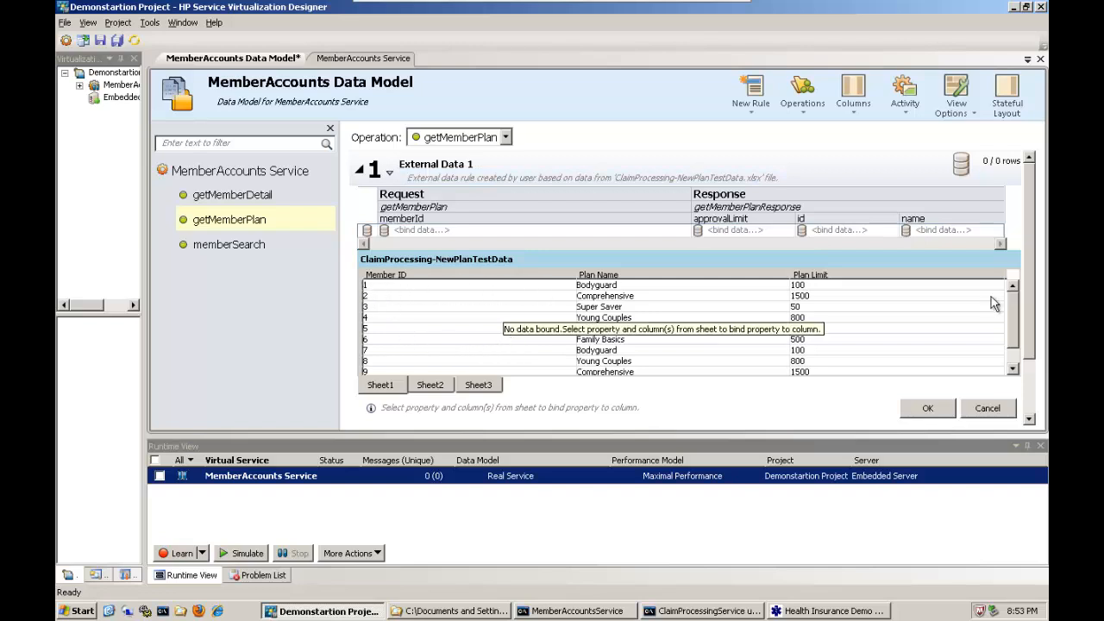
{"action": "left_click", "coordinate": [409, 236]}
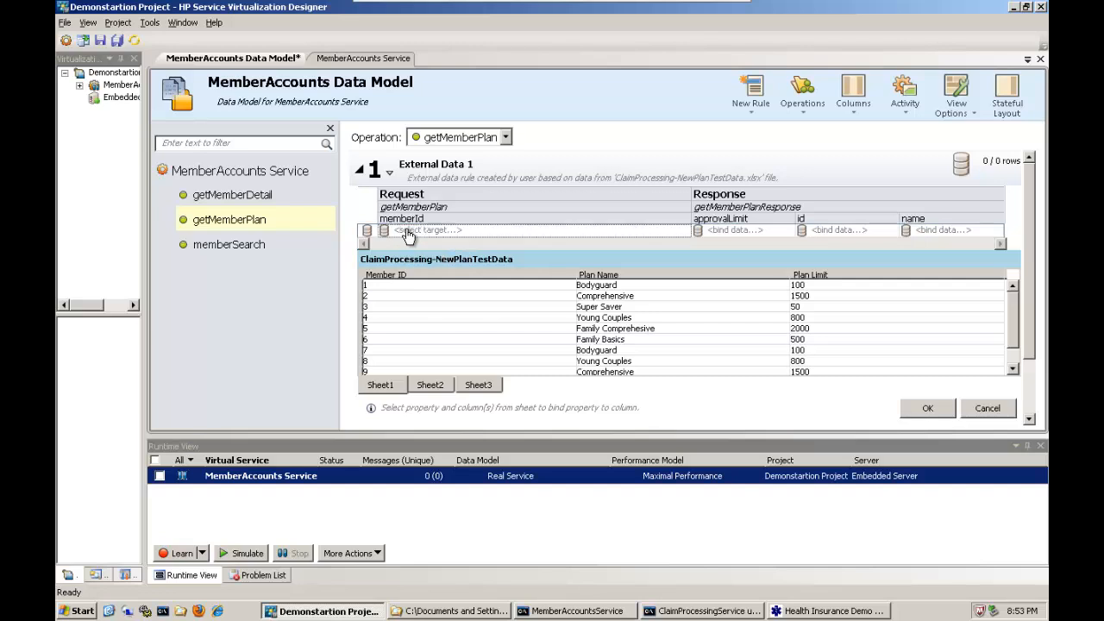
{"action": "left_click", "coordinate": [418, 274]}
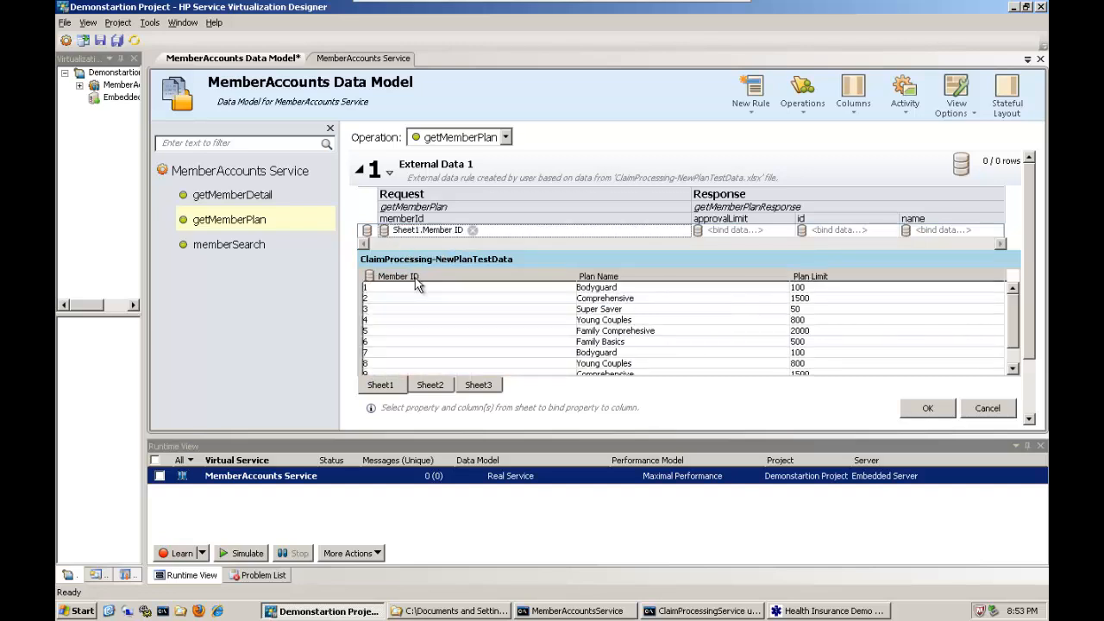
{"action": "left_click", "coordinate": [722, 233]}
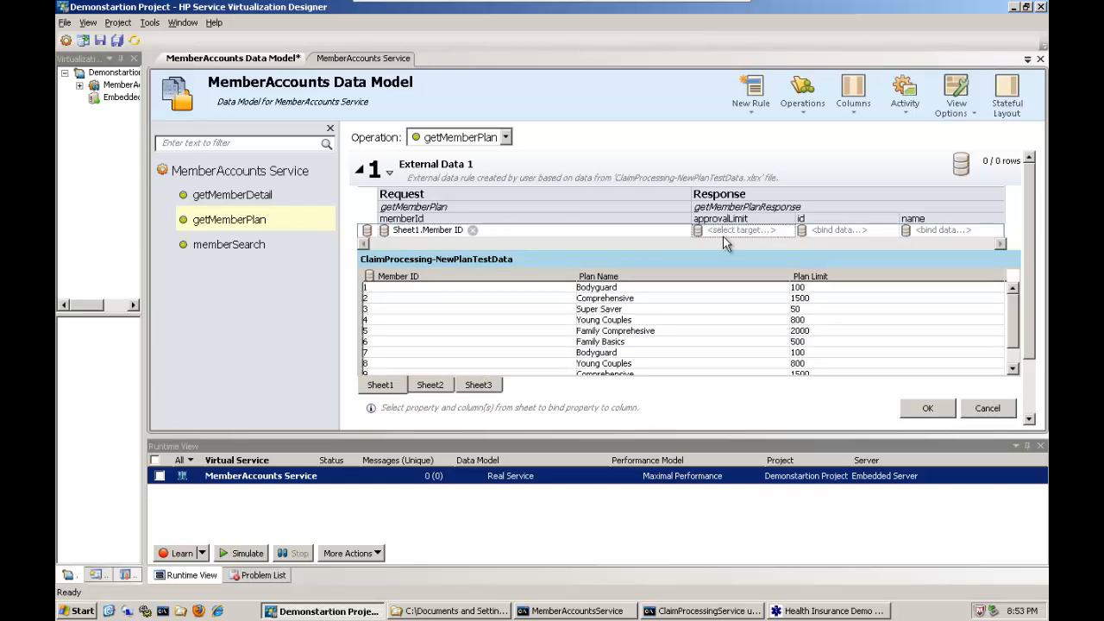
{"action": "left_click", "coordinate": [823, 278]}
{"action": "left_click", "coordinate": [828, 231]}
{"action": "left_click", "coordinate": [490, 276]}
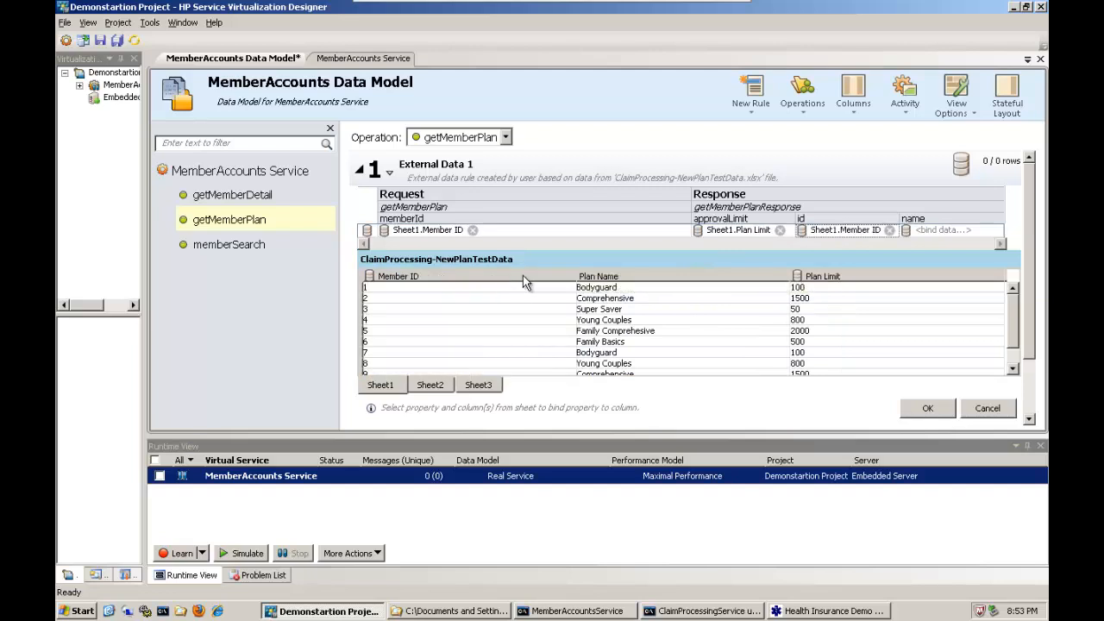
{"action": "left_click", "coordinate": [929, 231]}
{"action": "left_click", "coordinate": [709, 287]}
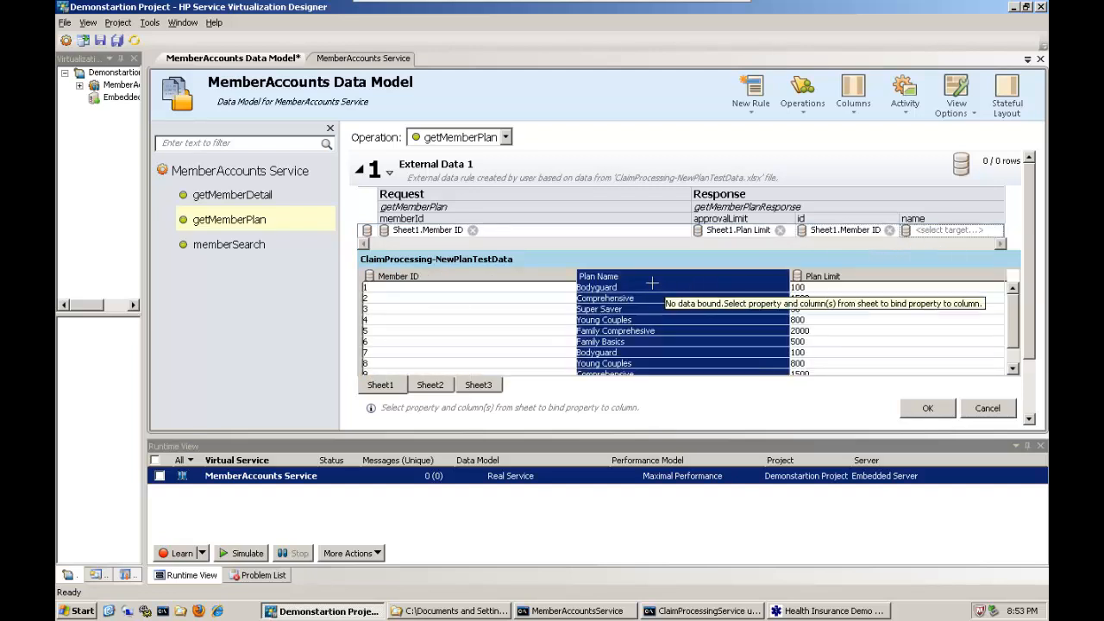
{"action": "left_click", "coordinate": [930, 413]}
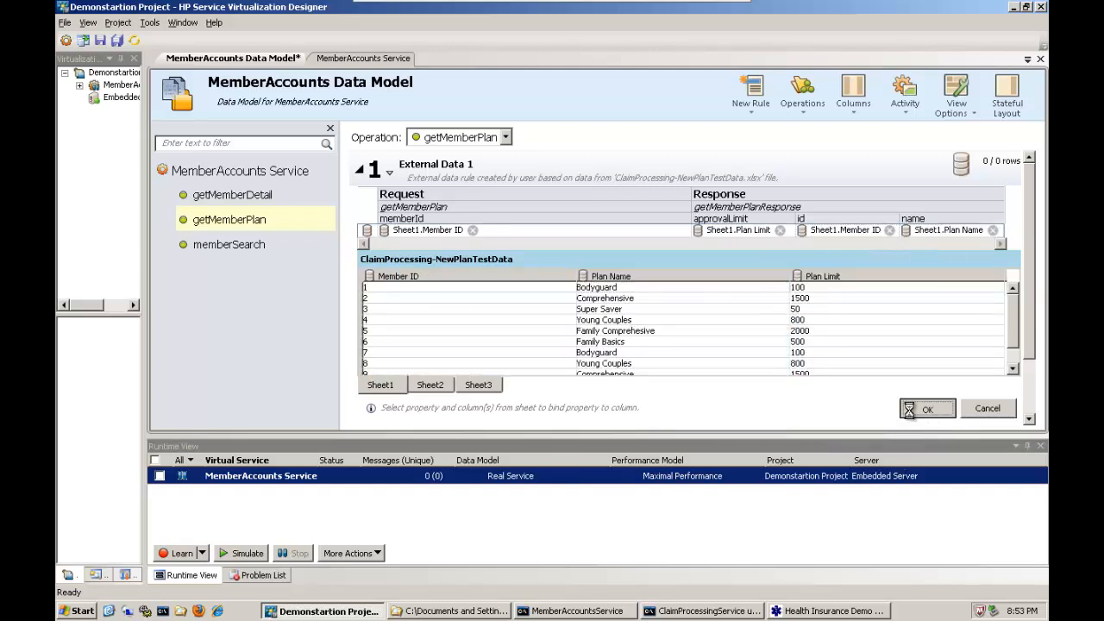
{"action": "mouse_move", "coordinate": [1032, 196]}
{"action": "left_mouse_down"}
{"action": "mouse_move", "coordinate": [1037, 247]}
{"action": "mouse_move", "coordinate": [1036, 182]}
{"action": "left_mouse_up"}
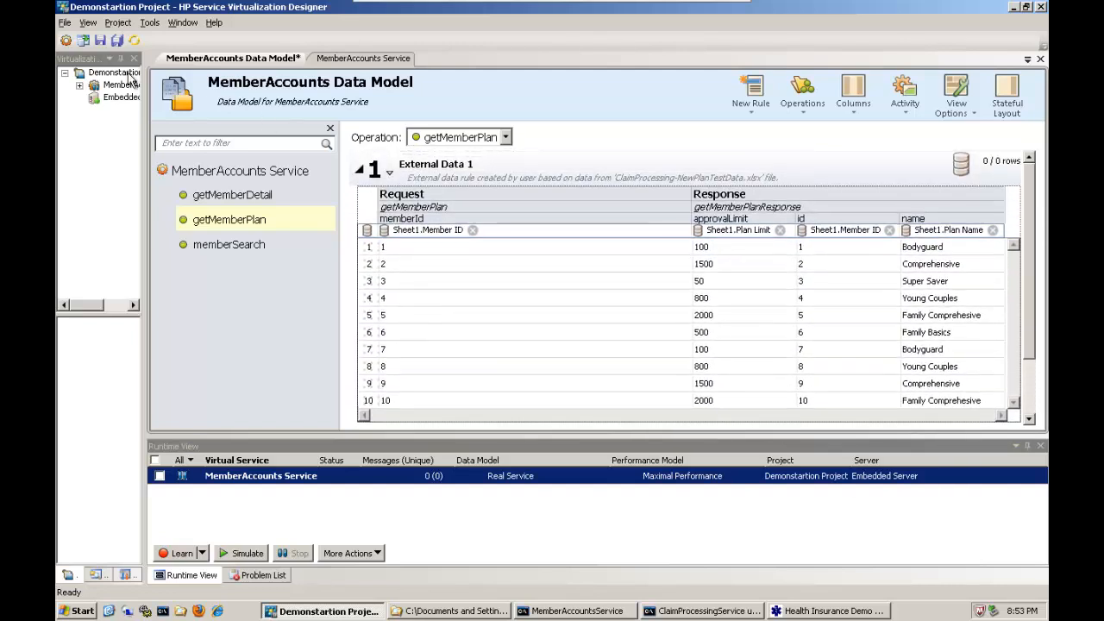
Save all changes to the data model and start simulating the MemberAccounts service.
{"action": "left_click", "coordinate": [118, 40]}
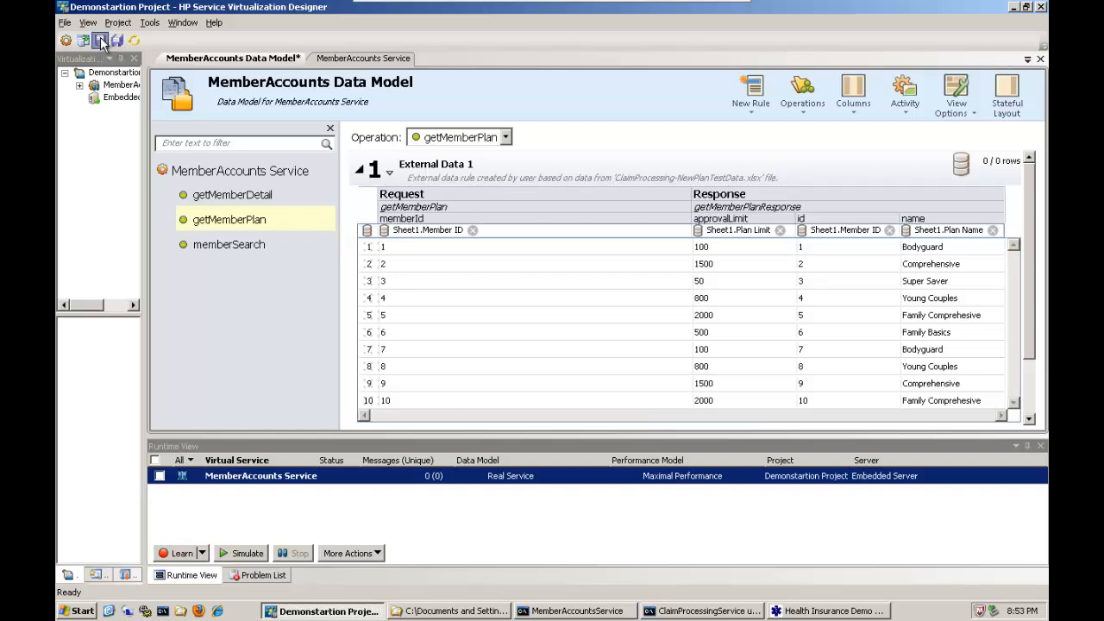
{"action": "left_click", "coordinate": [345, 60]}
{"action": "left_click", "coordinate": [395, 174]}
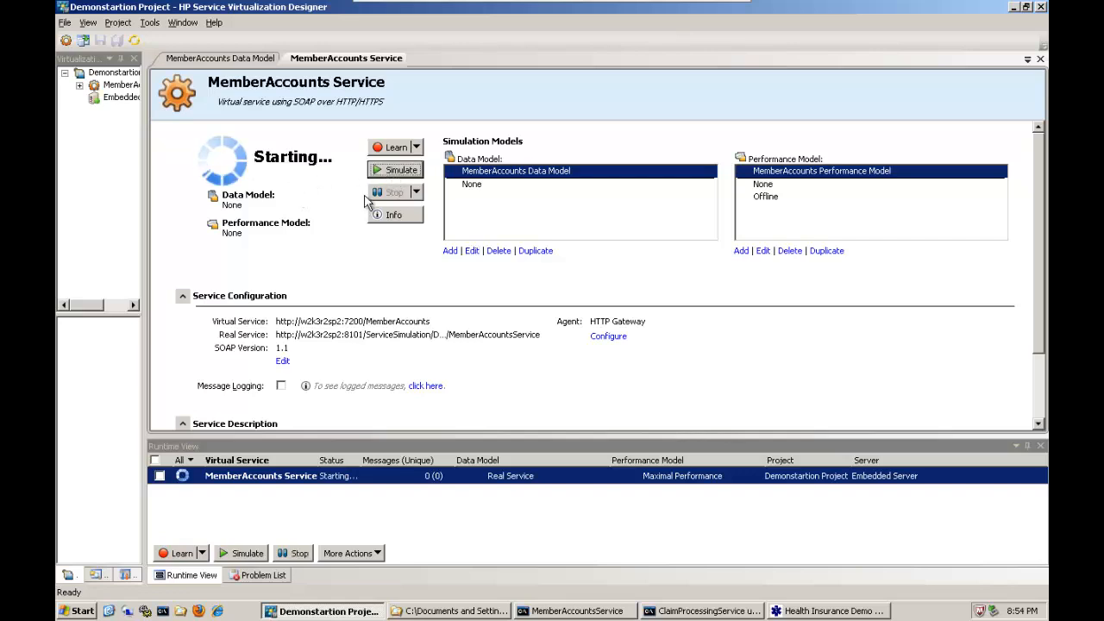
Shut down the real service by closing the MemberAccountsService console, and bring the ClaimProcessingService console into view.
{"action": "left_click", "coordinate": [591, 609]}
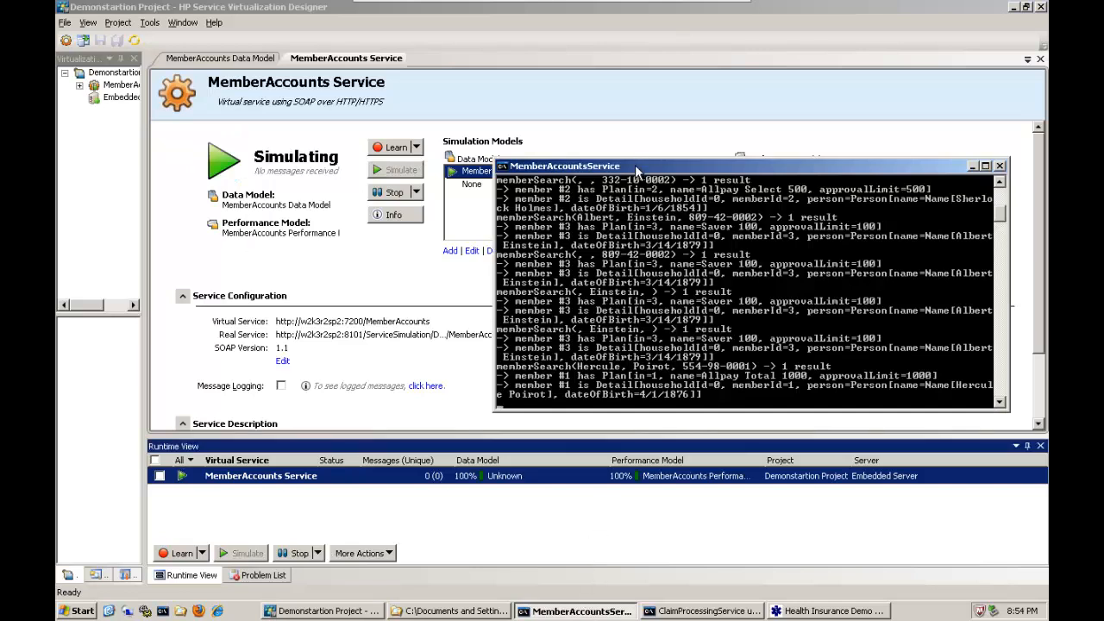
{"action": "left_click", "coordinate": [999, 166]}
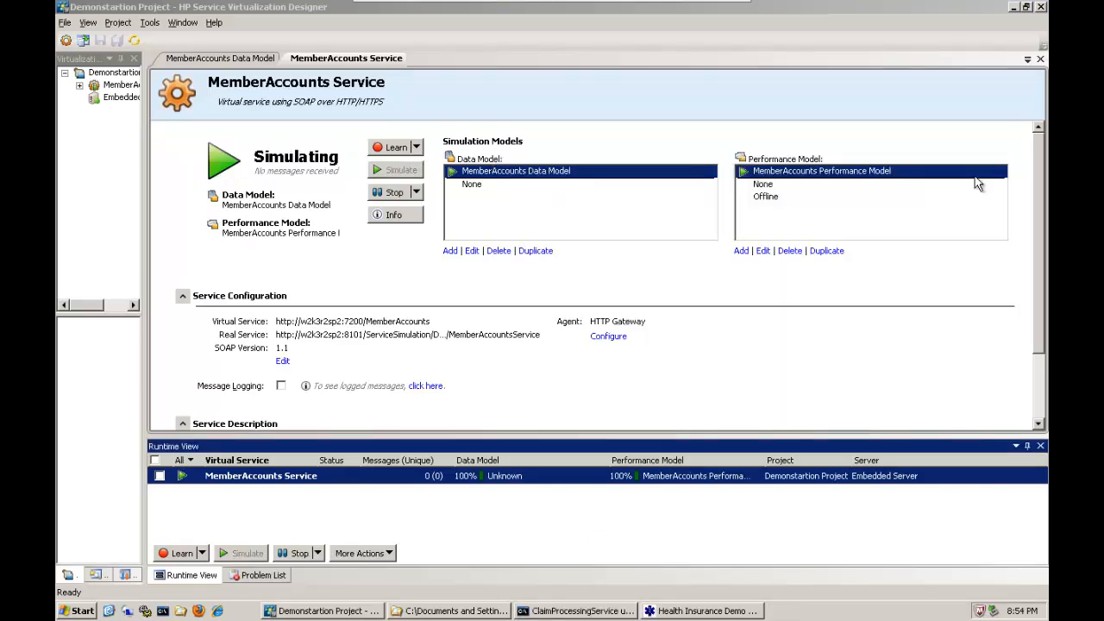
{"action": "left_click", "coordinate": [576, 610]}
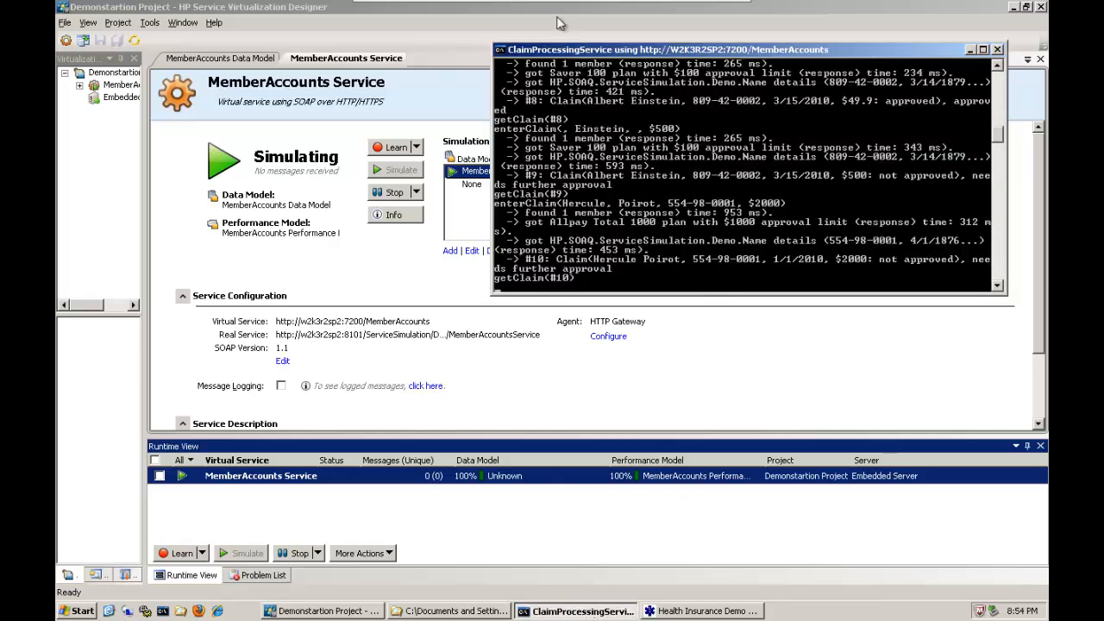
{"action": "left_click_drag", "start_coordinate": [592, 49], "coordinate": [619, 56]}
Submit the premolar extraction claim for 2000 dated 1/15/2010 in the Health Insurance Demo Client against the simulated service.
{"action": "left_click", "coordinate": [707, 611]}
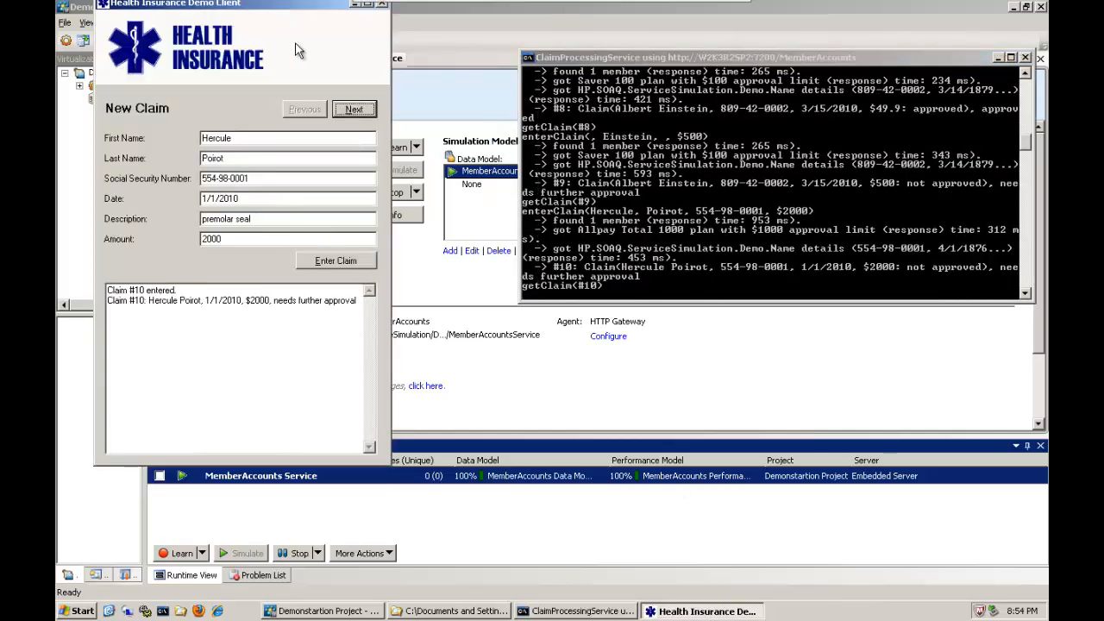
{"action": "left_click", "coordinate": [351, 109]}
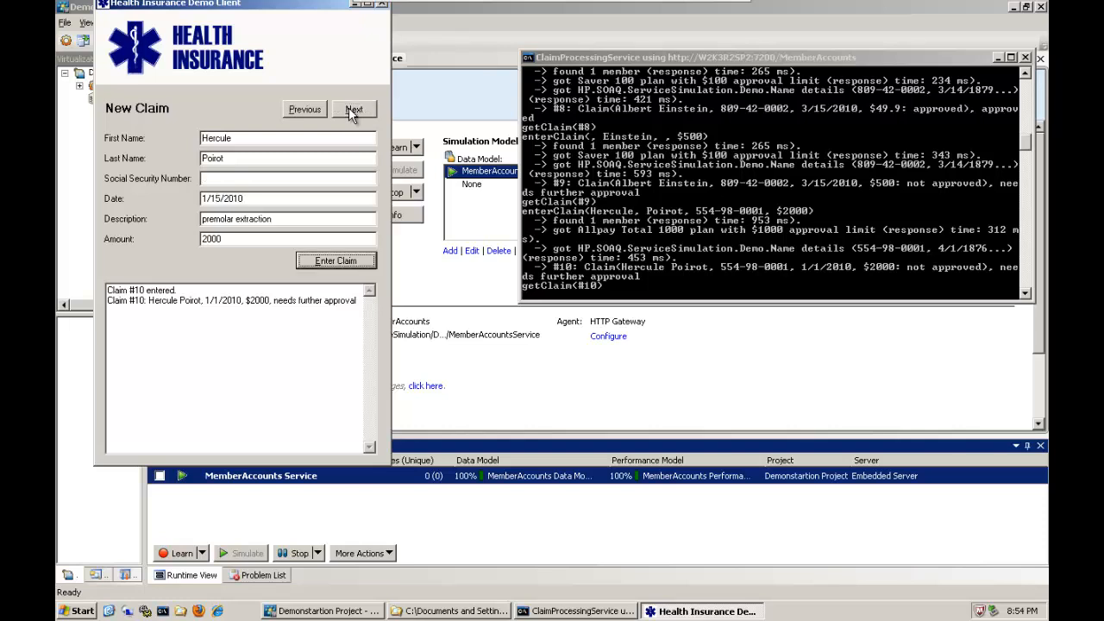
{"action": "left_click", "coordinate": [343, 261]}
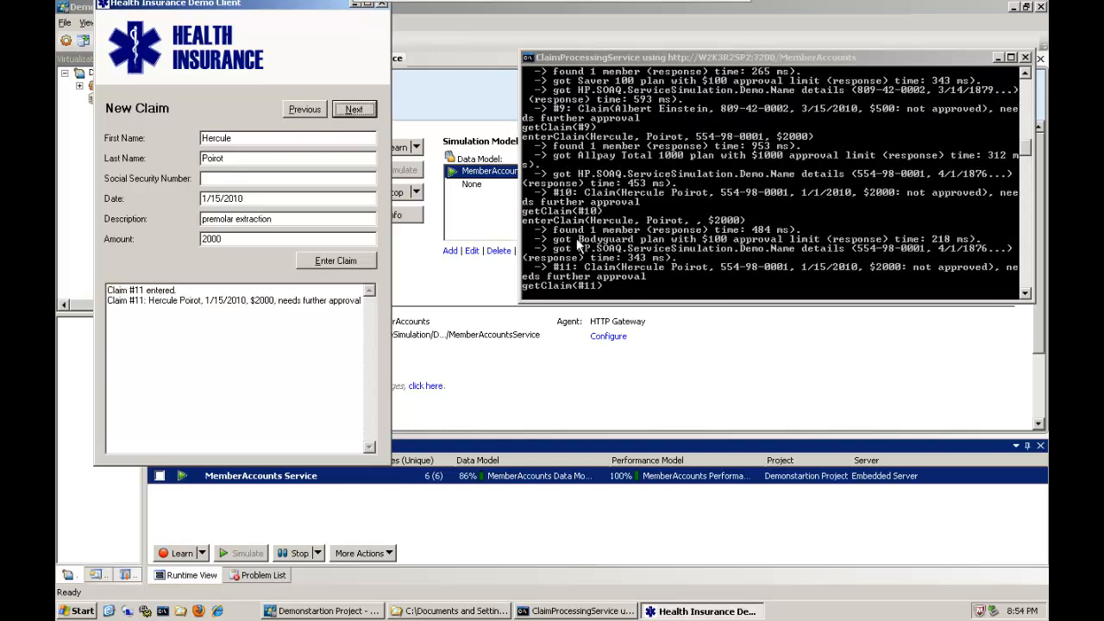
Check the getMemberPlan rules in the MemberAccounts data model, collapsing External Data 1 and expanding Learned Data to compare plan names and limits.
{"action": "left_click_drag", "start_coordinate": [606, 59], "coordinate": [577, 54]}
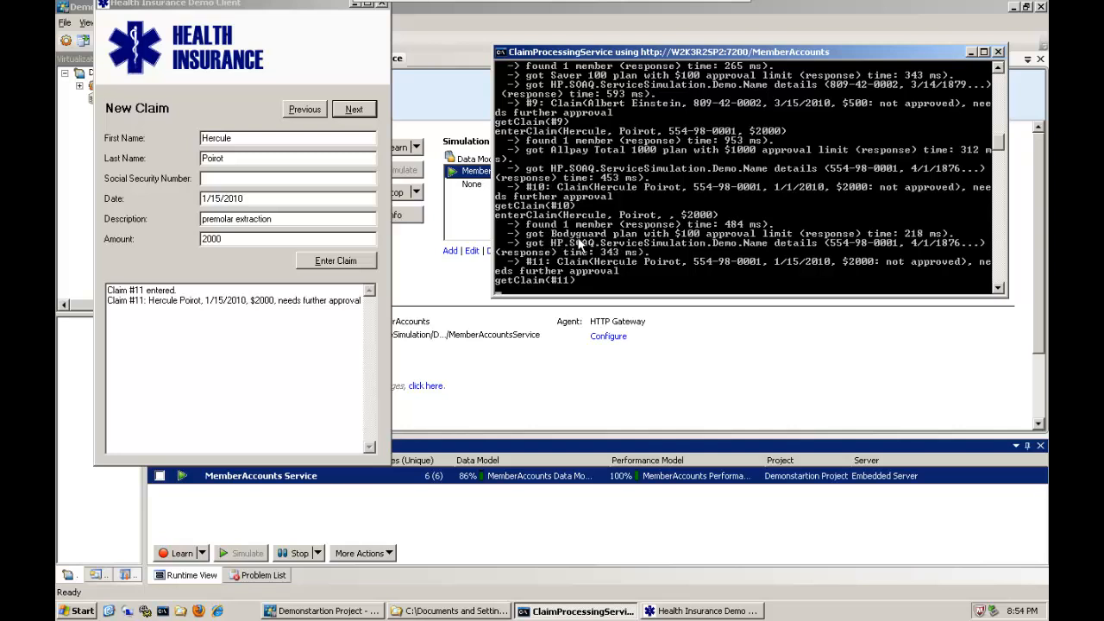
{"action": "left_click", "coordinate": [422, 35]}
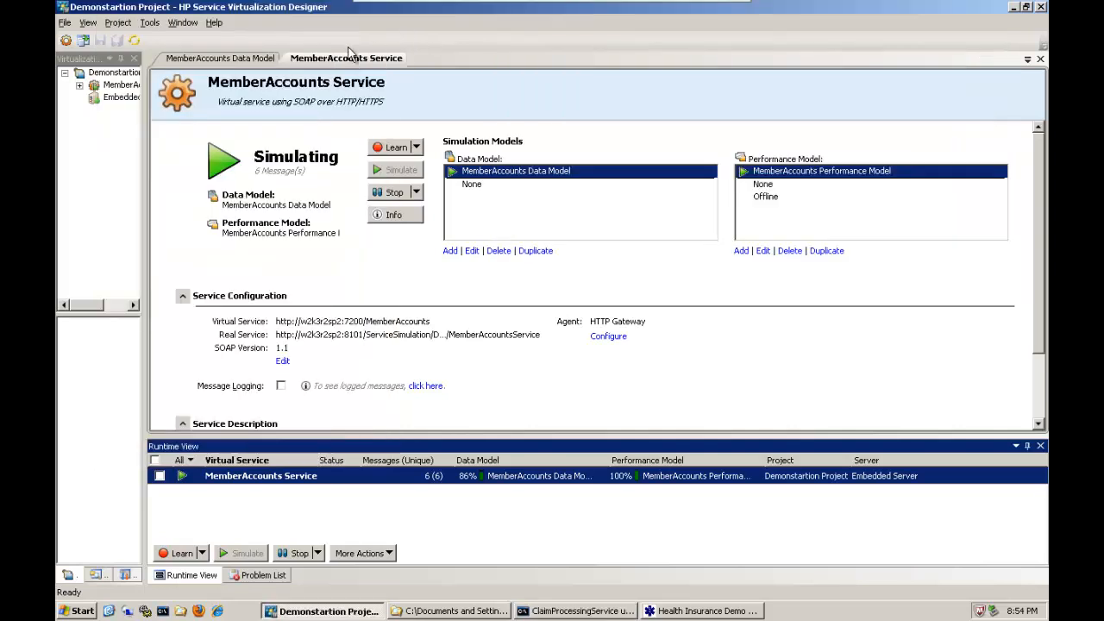
{"action": "left_click", "coordinate": [245, 60]}
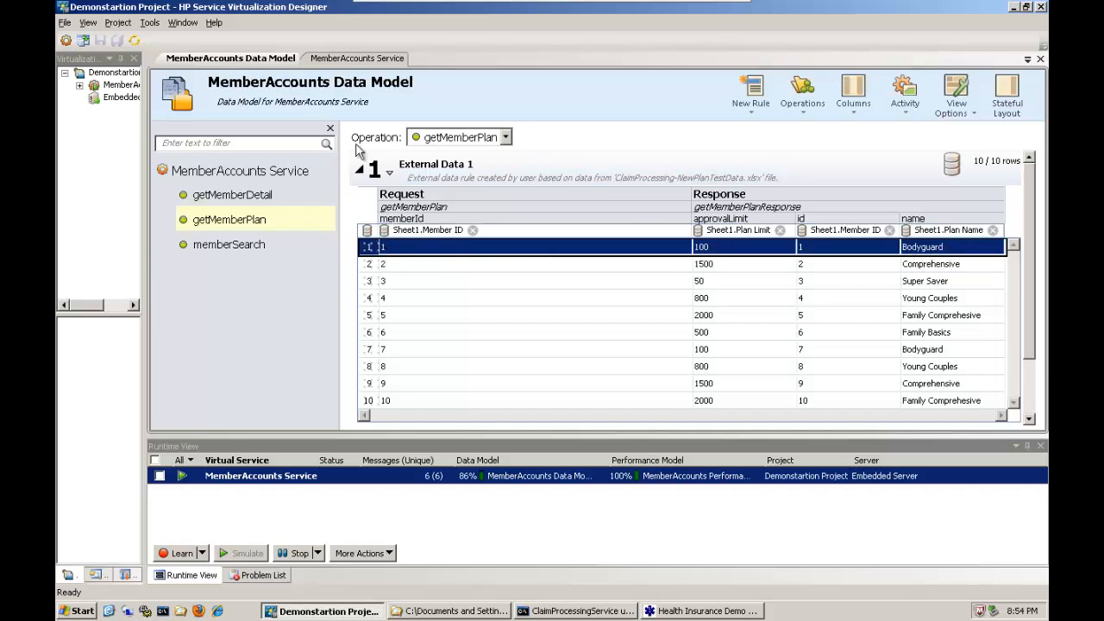
{"action": "left_click", "coordinate": [359, 169]}
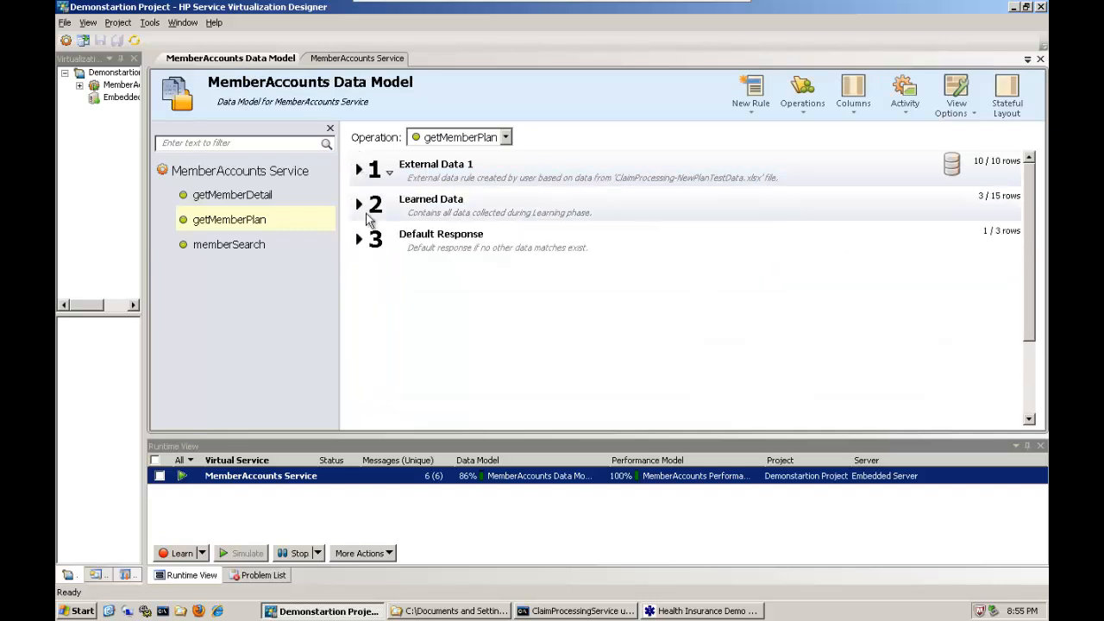
{"action": "left_click", "coordinate": [358, 204]}
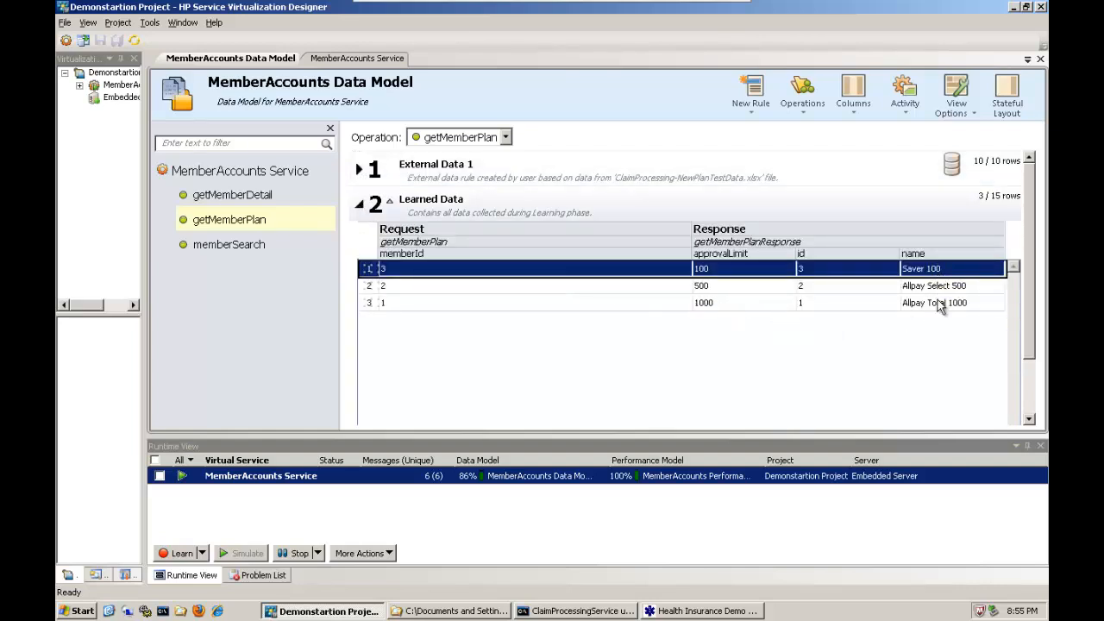
Submit the ear surgery claim for 400 dated 2/1/2010 and the 25mg tablets claim for 69.9 dated 3/1/2010 in the Health Insurance Demo Client.
{"action": "left_click", "coordinate": [660, 612]}
{"action": "left_click", "coordinate": [592, 612]}
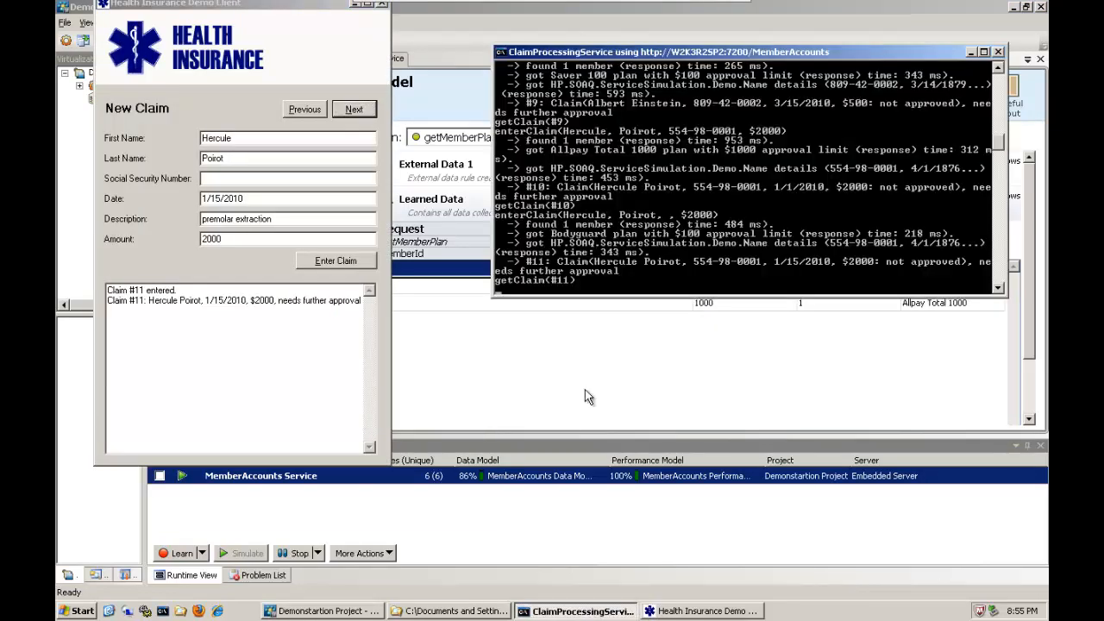
{"action": "left_click", "coordinate": [229, 110]}
{"action": "left_click", "coordinate": [365, 138]}
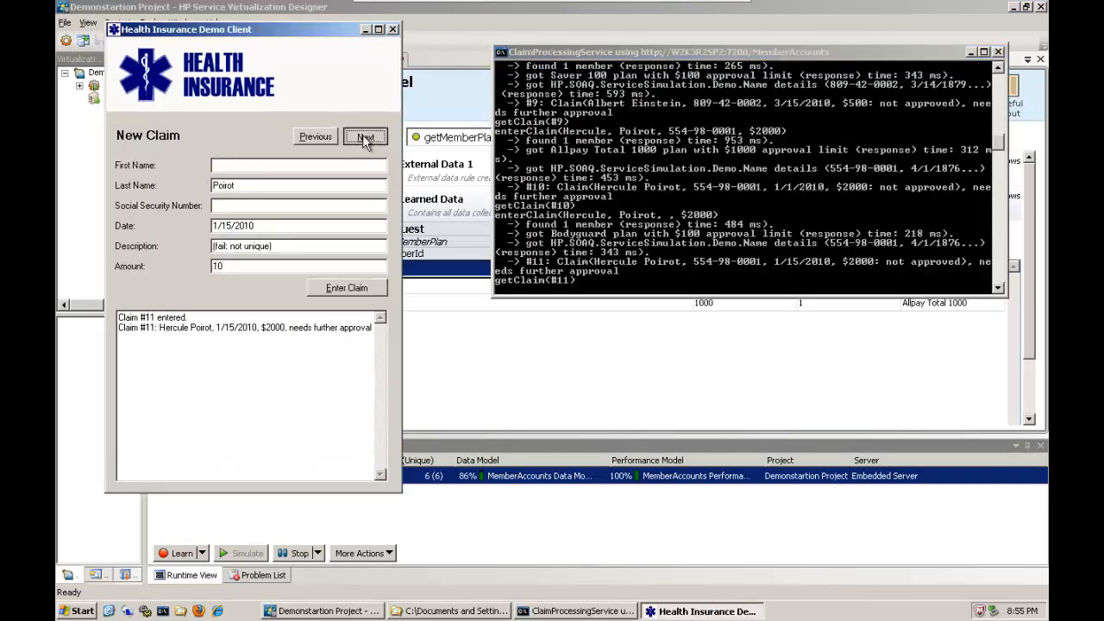
{"action": "left_click", "coordinate": [366, 138]}
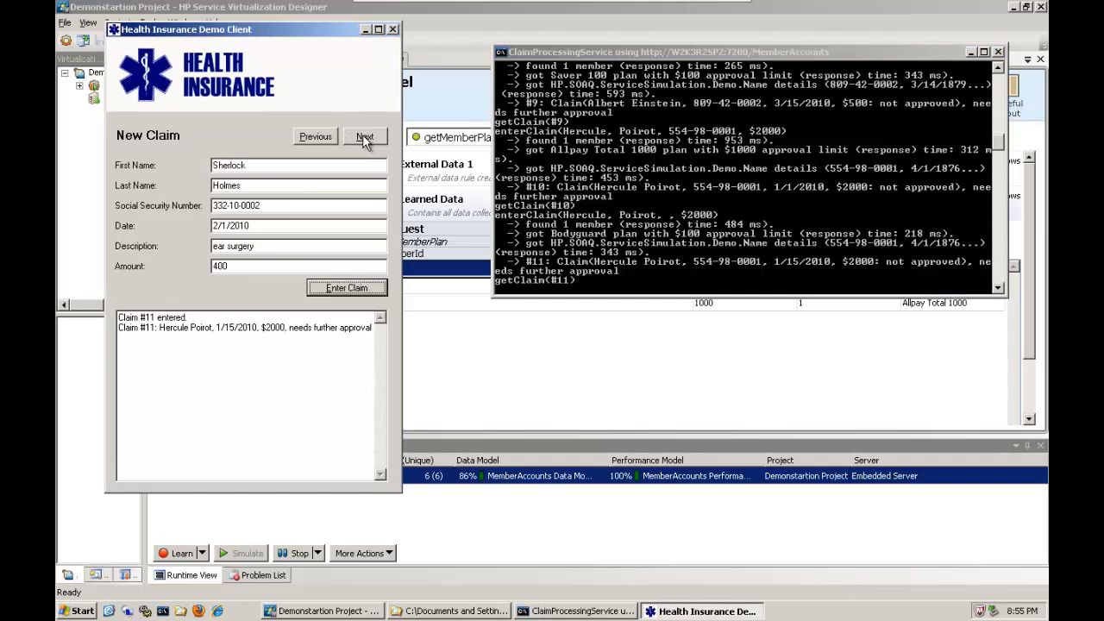
{"action": "left_click", "coordinate": [369, 289]}
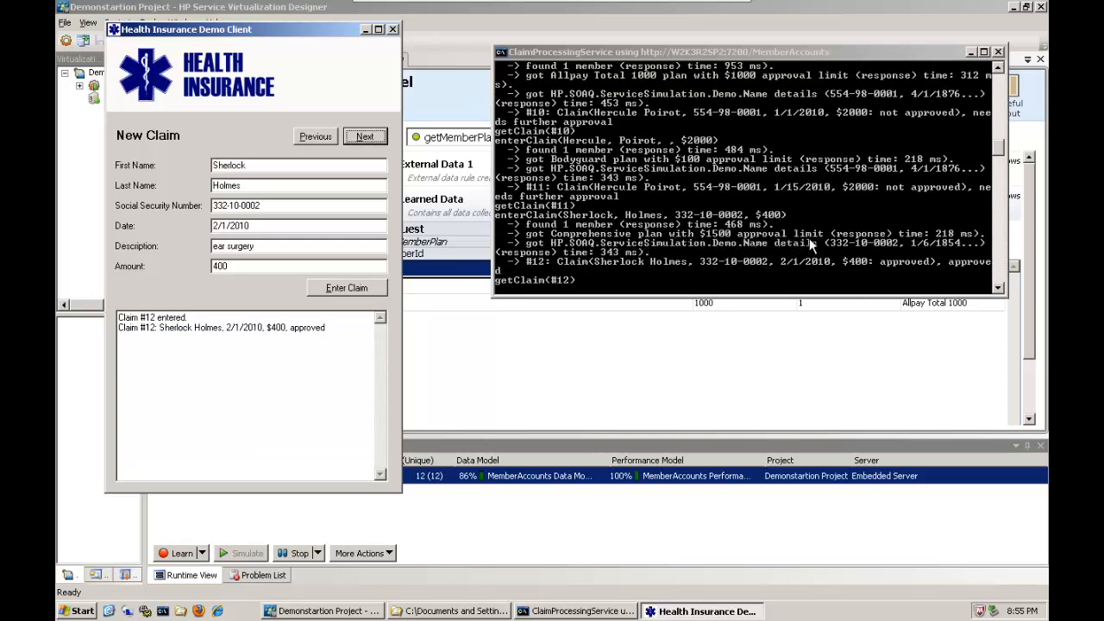
{"action": "left_click", "coordinate": [364, 140]}
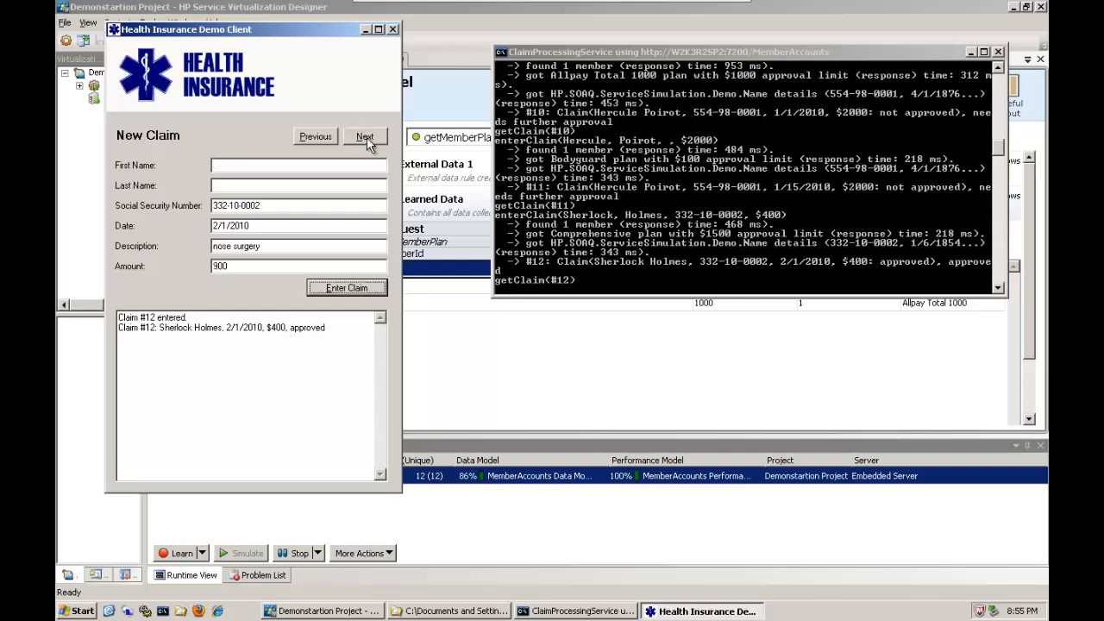
{"action": "left_click", "coordinate": [349, 286]}
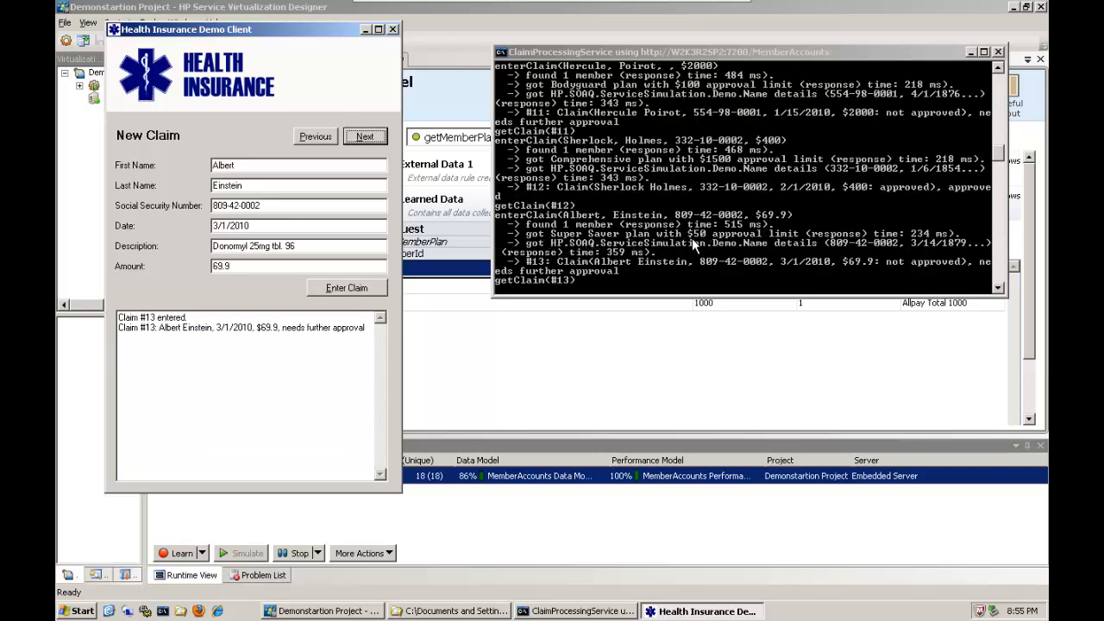
Return to the MemberAccounts data model and look again at the Learned Data rule of getMemberPlan.
{"action": "left_click", "coordinate": [548, 345]}
{"action": "left_click", "coordinate": [359, 172]}
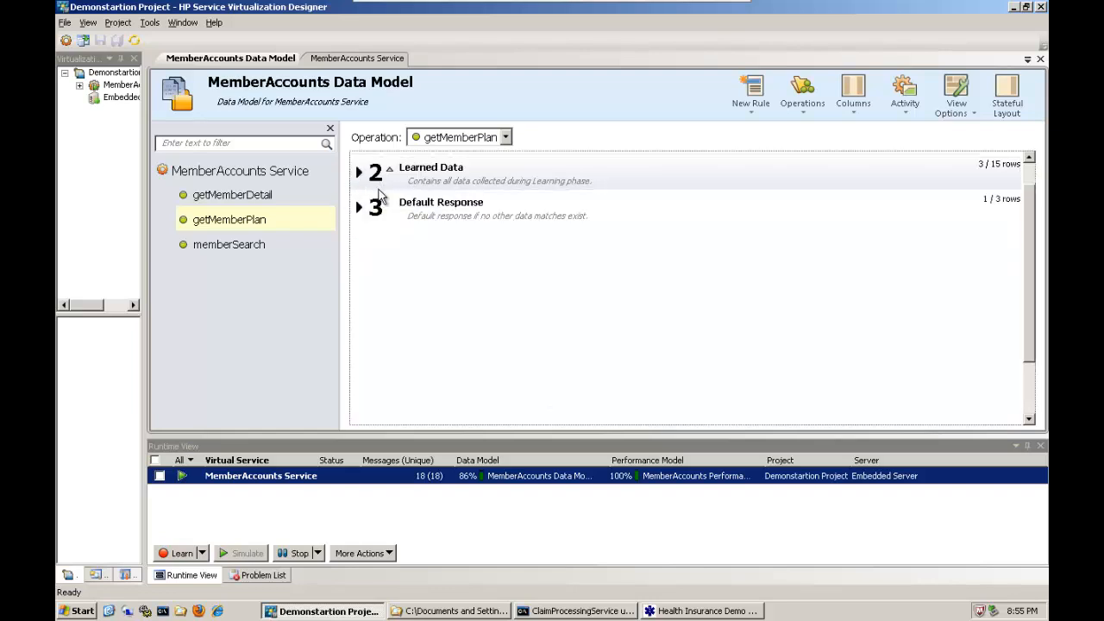
{"action": "left_click", "coordinate": [359, 170]}
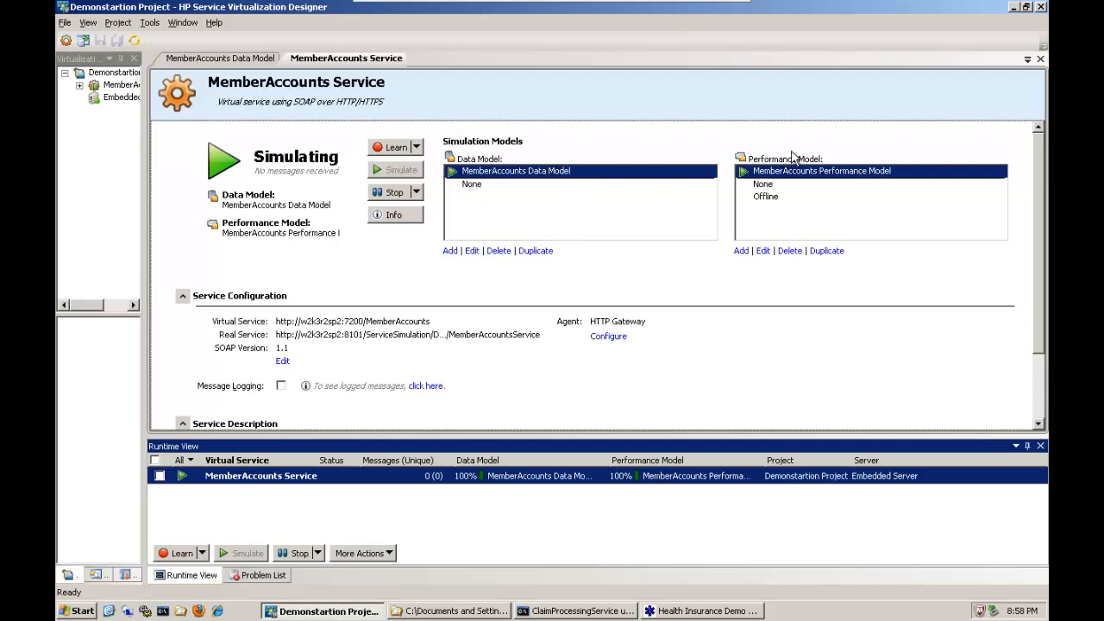
Put the MemberAccounts service on stand-by and set the CPU booster of its performance model to 4x.
{"action": "left_click", "coordinate": [393, 191]}
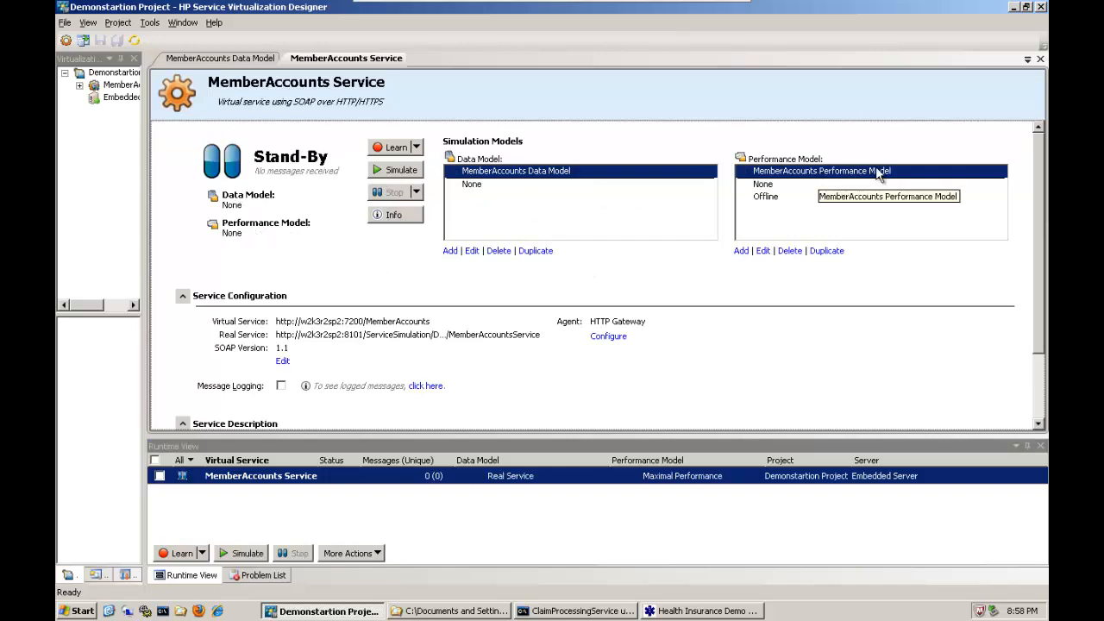
{"action": "left_click", "coordinate": [763, 251]}
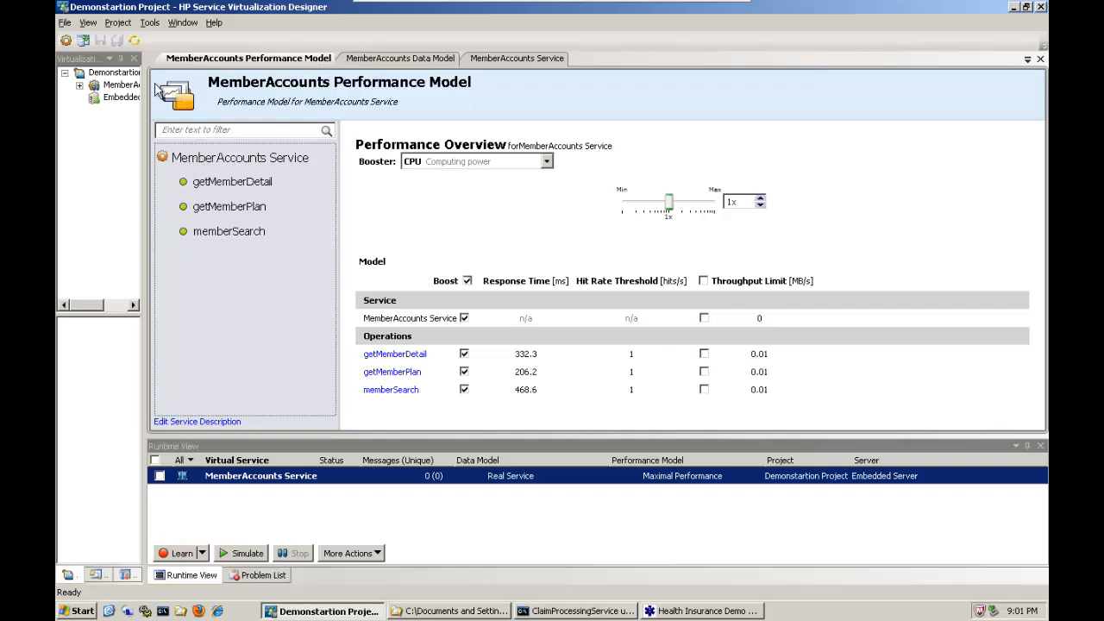
{"action": "left_click", "coordinate": [547, 163]}
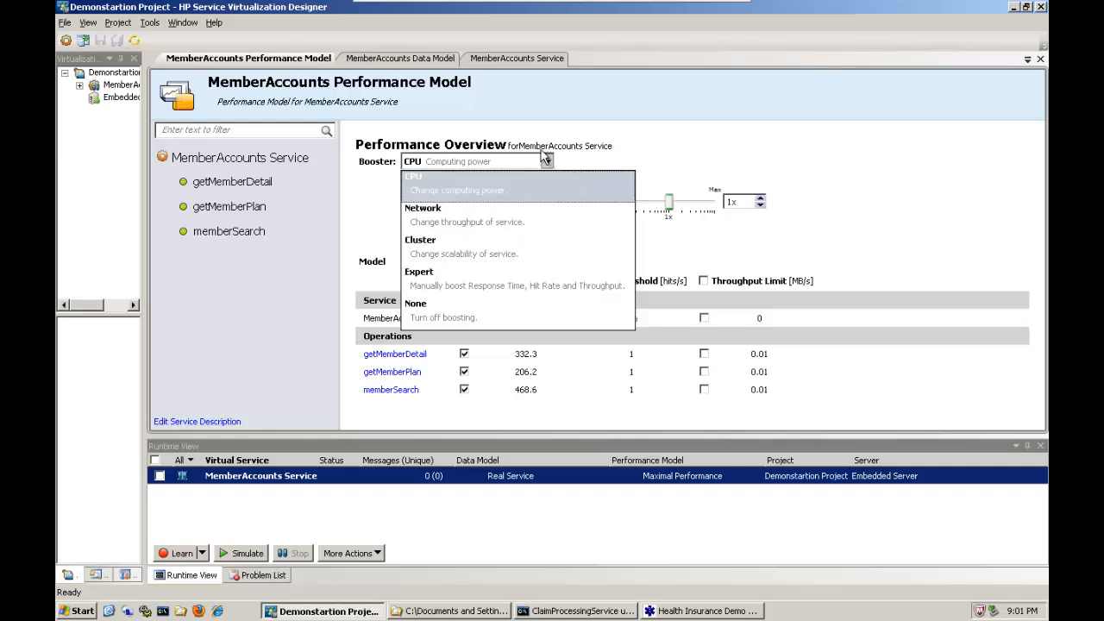
{"action": "left_click", "coordinate": [440, 183]}
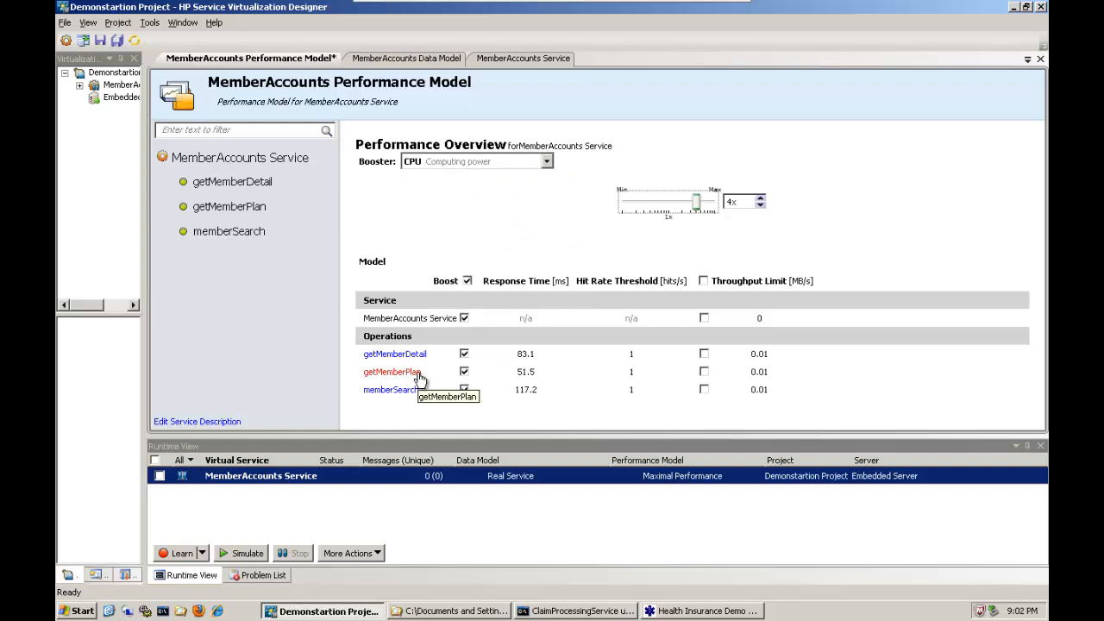
Enable the throughput limit for getMemberPlan and set it to 2 MB/s.
{"action": "left_click", "coordinate": [705, 372]}
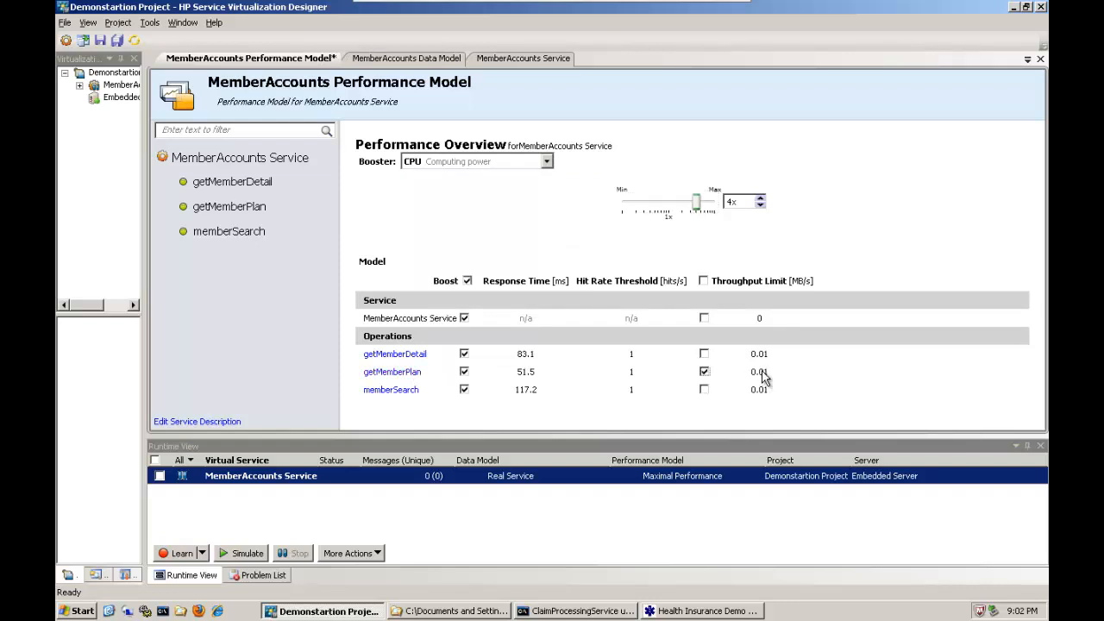
{"action": "left_click", "coordinate": [721, 380]}
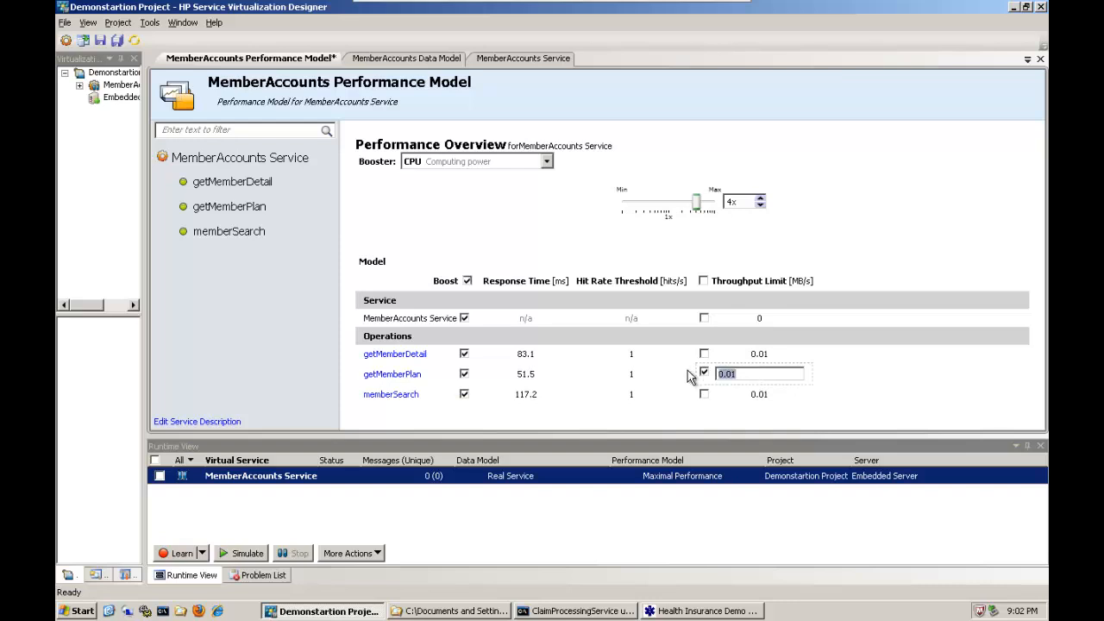
{"action": "type", "text": "2"}
{"action": "key", "text": "Return"}
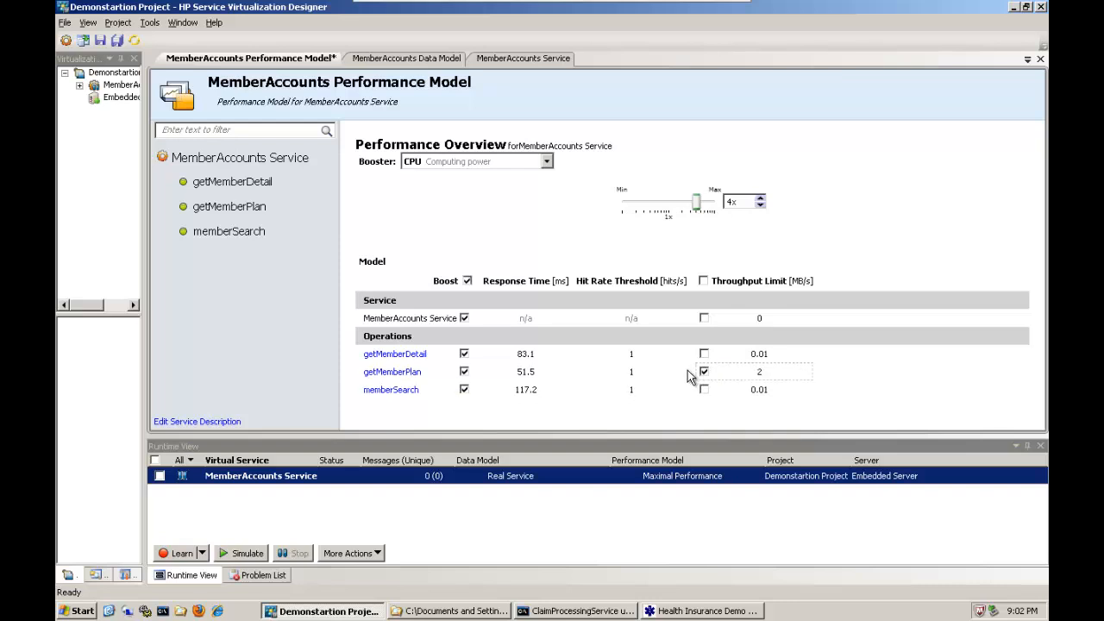
Set the getMemberPlan threshold to 100 hits per second and its maximum to 1000 hits per second.
{"action": "left_click", "coordinate": [231, 211]}
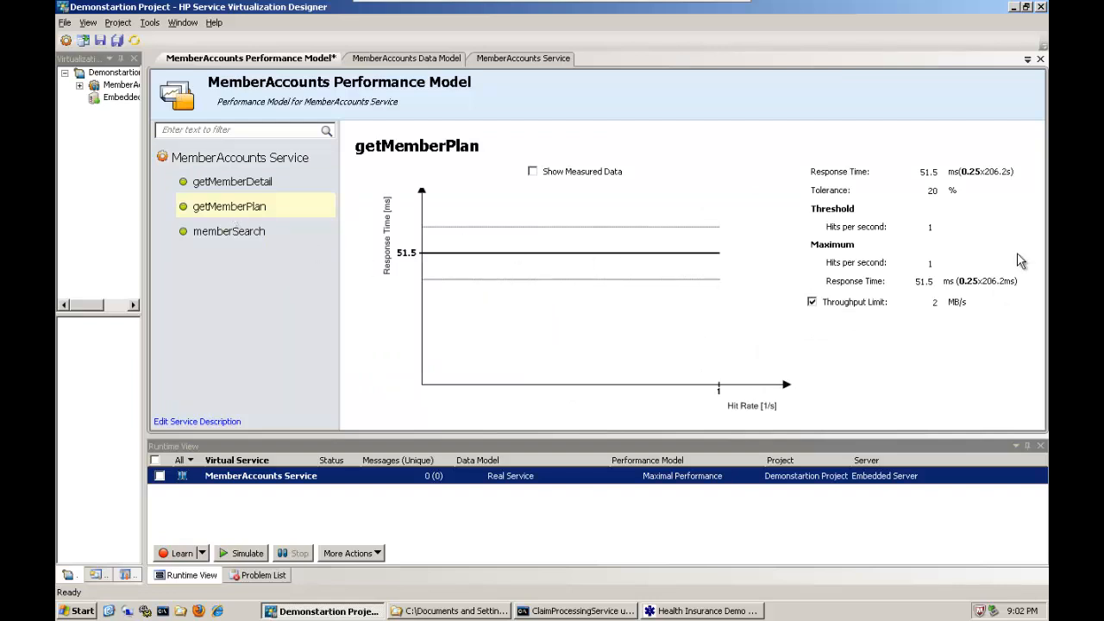
{"action": "left_click", "coordinate": [931, 226]}
{"action": "left_click", "coordinate": [931, 263]}
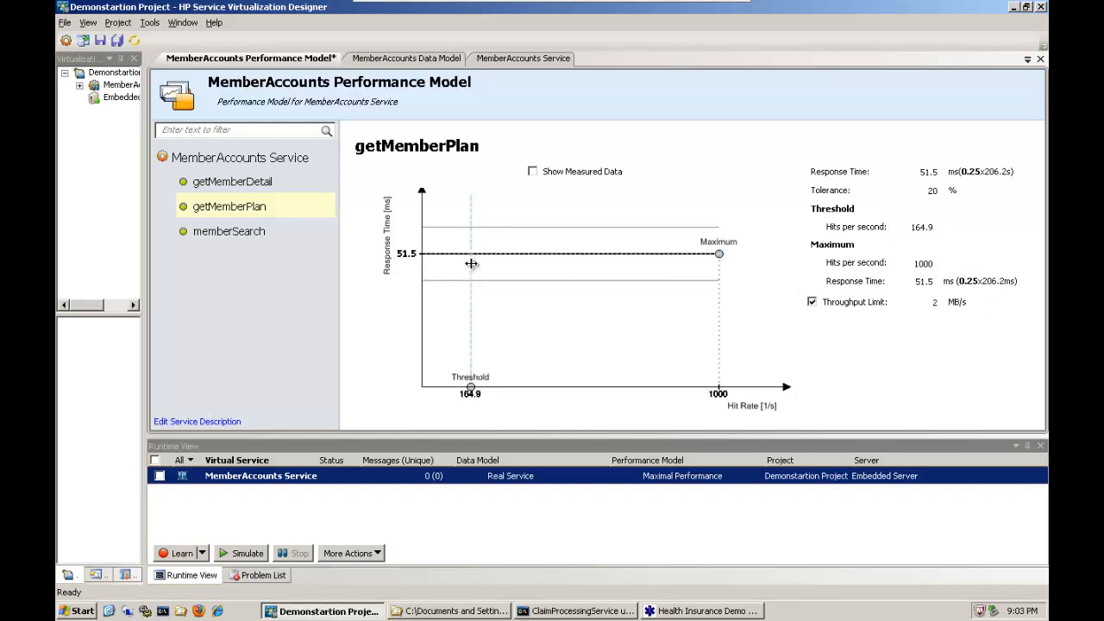
Reshape the getMemberPlan curve to a threshold of about 449.5 hits/s at 16.2 ms and a maximum of about 1057.8 hits/s at 70.3 ms, and save.
{"action": "left_click_drag", "start_coordinate": [471, 262], "coordinate": [492, 345]}
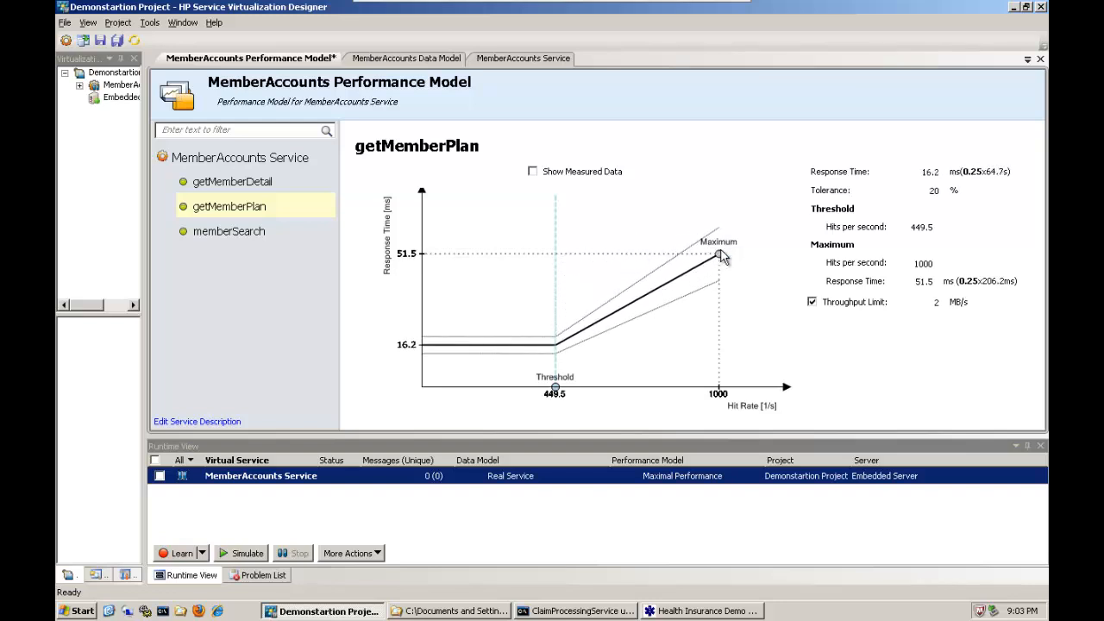
{"action": "left_click_drag", "start_coordinate": [719, 254], "coordinate": [736, 204]}
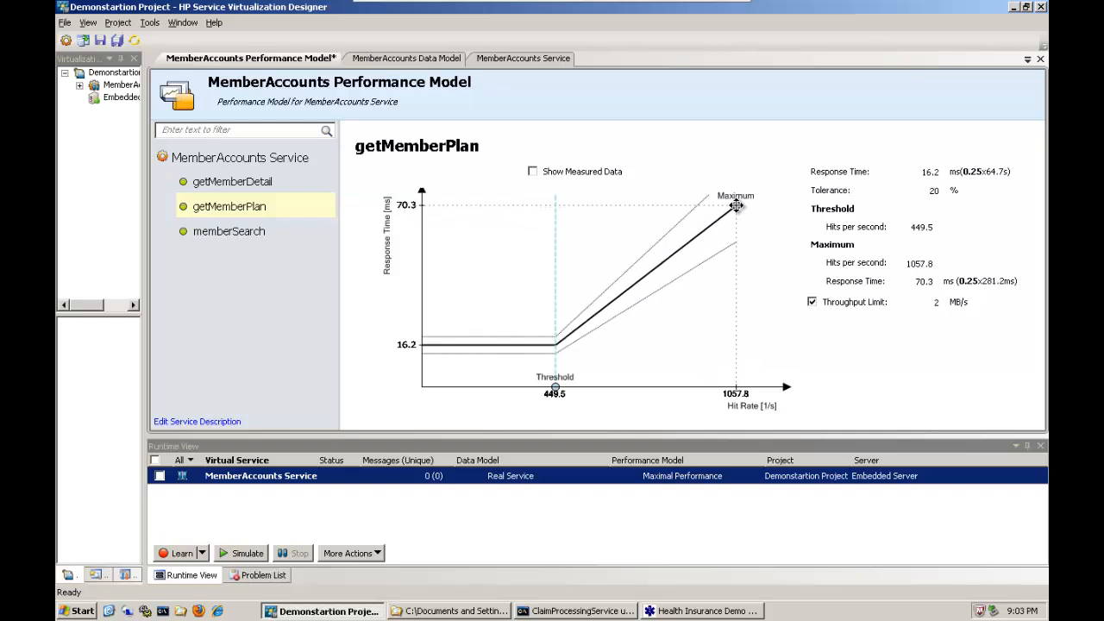
{"action": "left_click", "coordinate": [99, 41]}
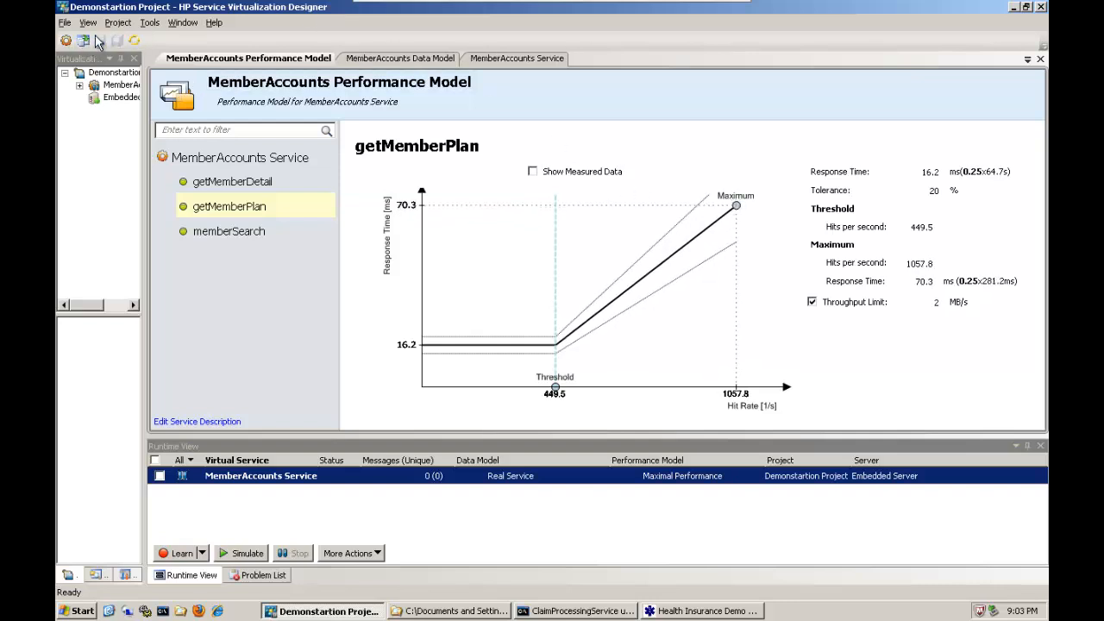
Return to the MemberAccounts service and select the Offline performance model.
{"action": "left_click", "coordinate": [516, 59]}
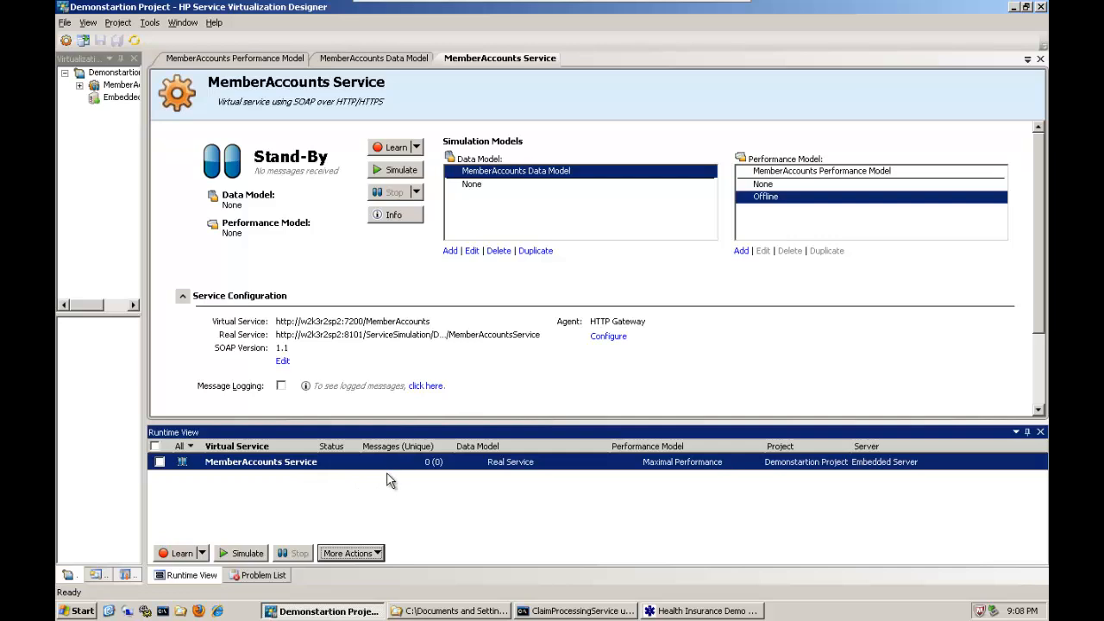
Start adding a new virtual service without a service description and look through the available service protocols.
{"action": "left_click", "coordinate": [65, 41]}
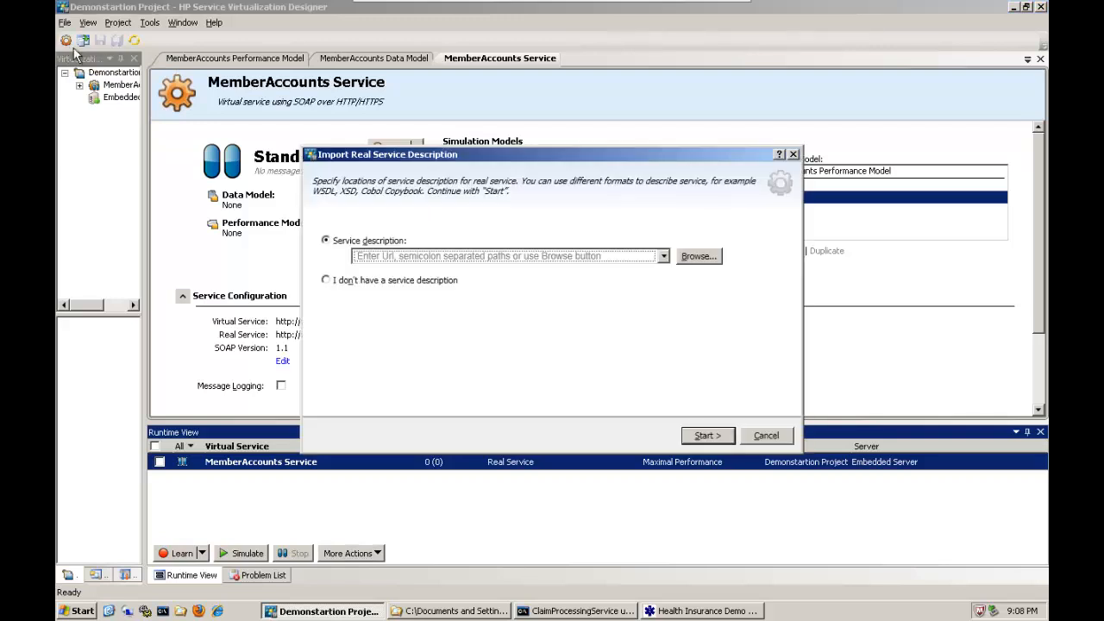
{"action": "left_click_drag", "start_coordinate": [453, 143], "coordinate": [467, 120]}
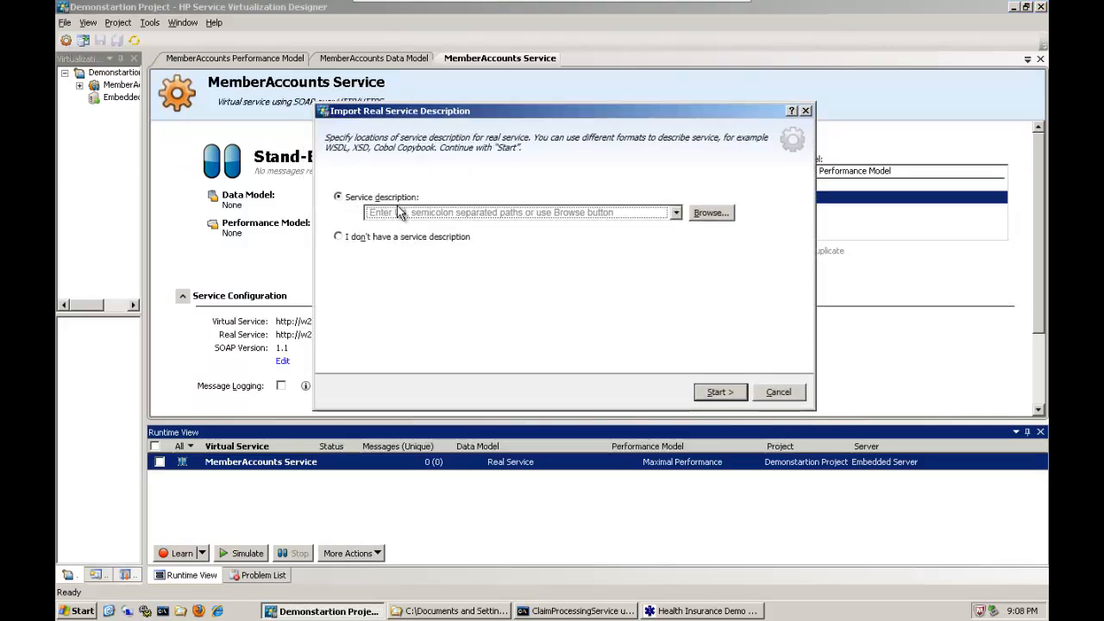
{"action": "left_click", "coordinate": [338, 238]}
{"action": "left_click", "coordinate": [721, 392]}
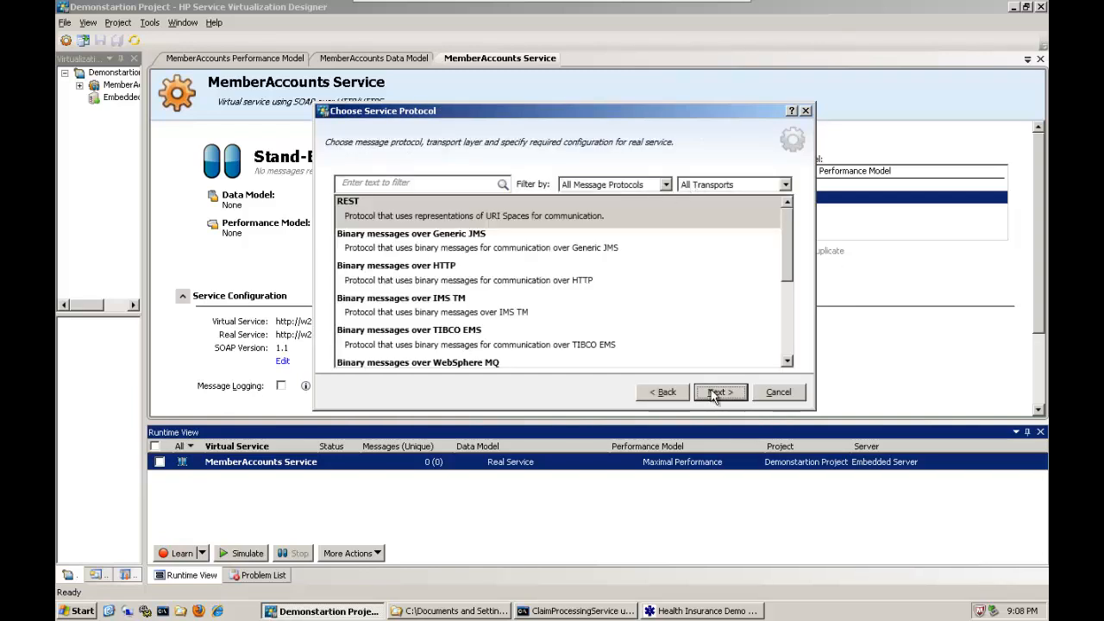
{"action": "left_click_drag", "start_coordinate": [782, 259], "coordinate": [779, 347]}
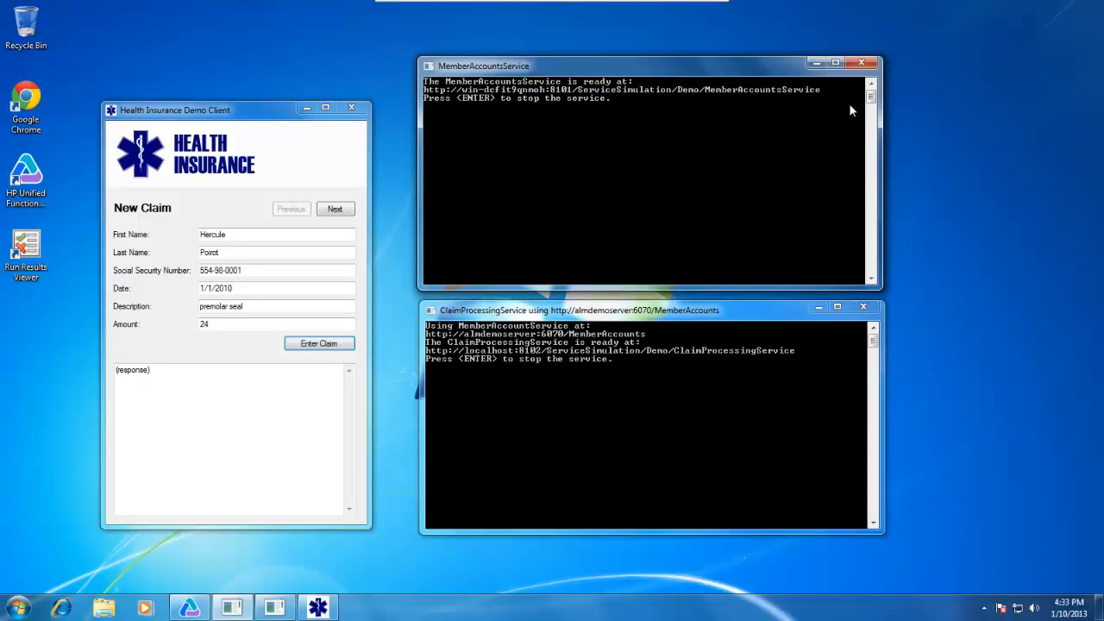
Close the MemberAccountsService console and the Health Insurance Demo Client, leaving ClaimProcessingService running, and switch to HP Unified Functional Testing.
{"action": "left_click", "coordinate": [864, 62]}
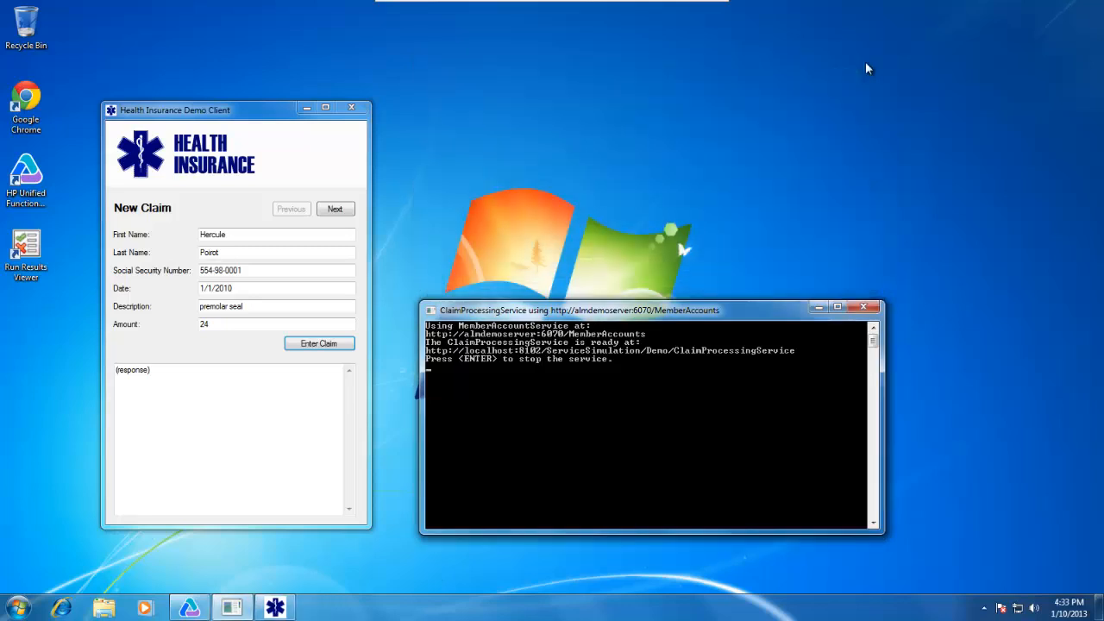
{"action": "left_click", "coordinate": [351, 107]}
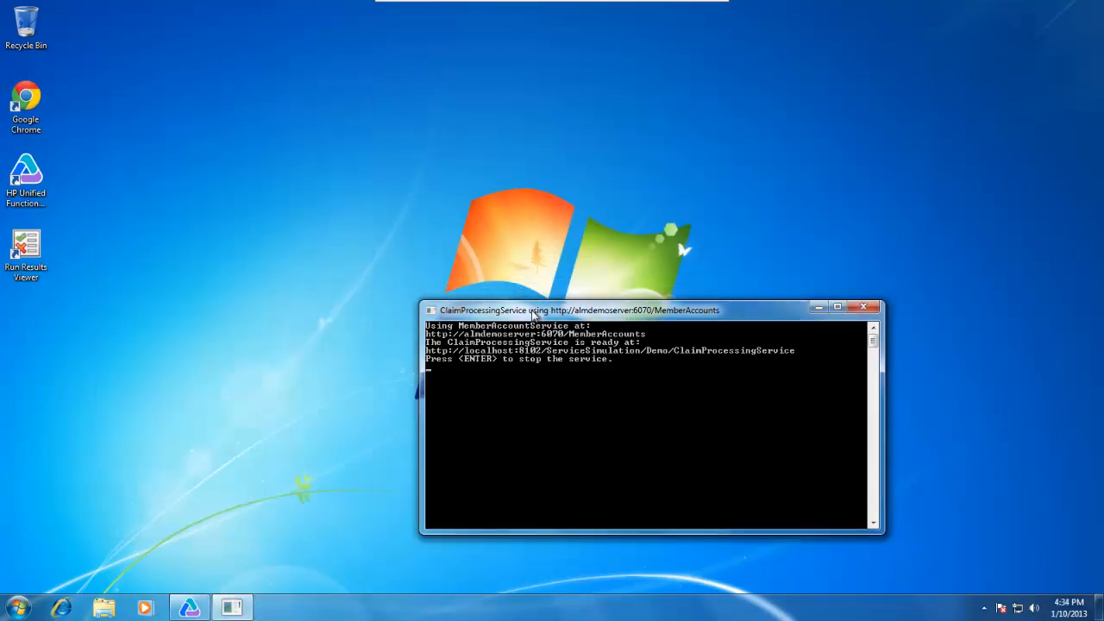
{"action": "left_click_drag", "start_coordinate": [531, 309], "coordinate": [646, 160]}
{"action": "mouse_move", "coordinate": [189, 608]}
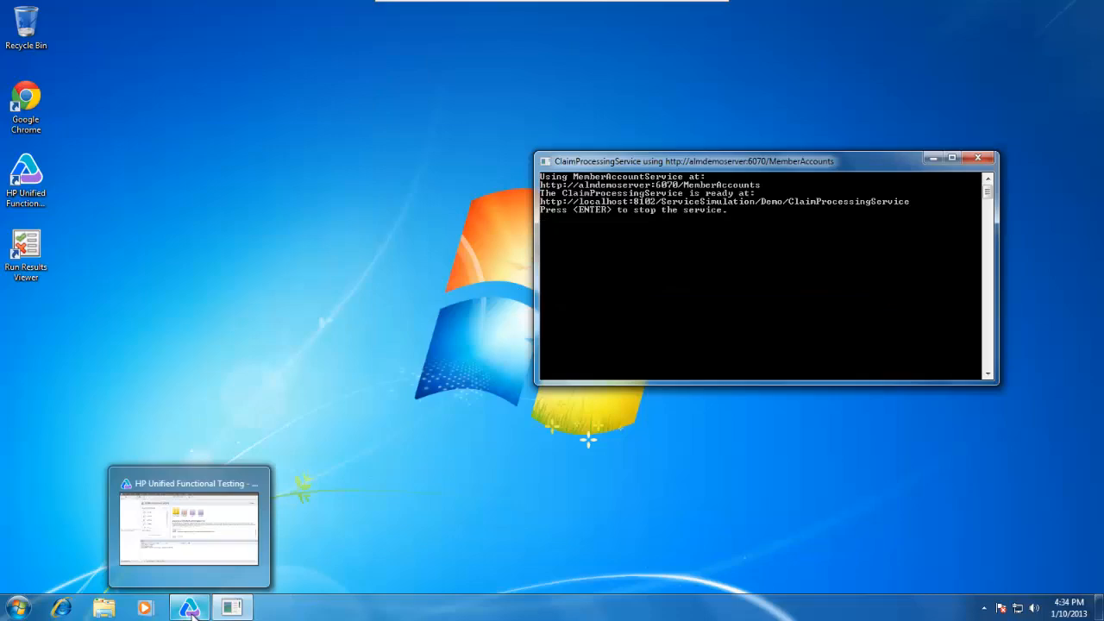
{"action": "left_click", "coordinate": [190, 608]}
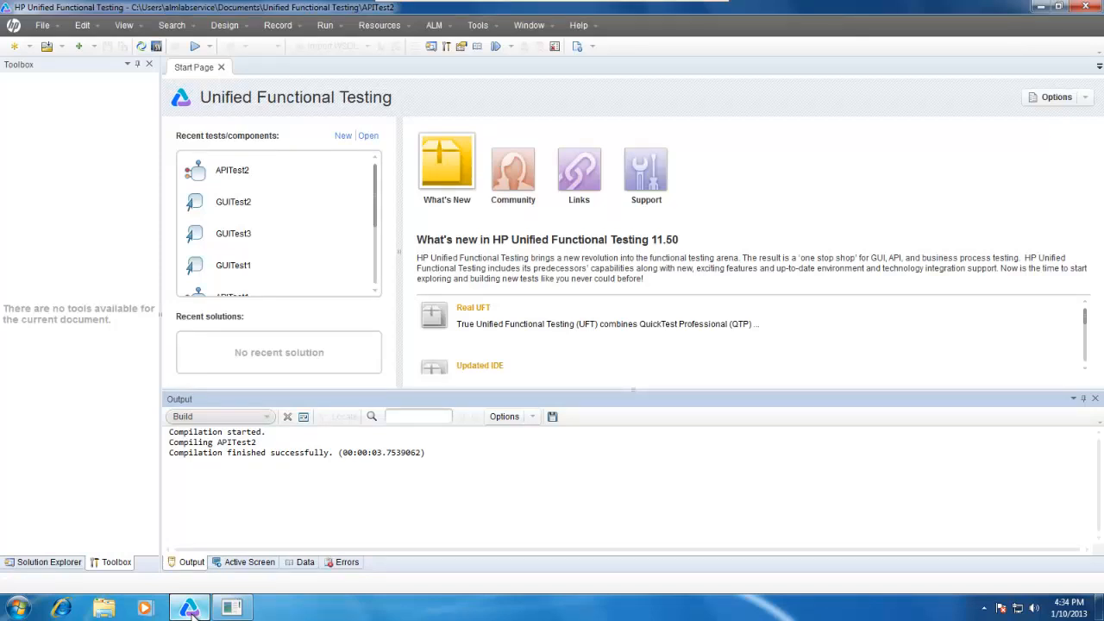
Create a new API test named Claim Processing in the default location.
{"action": "left_click", "coordinate": [32, 46]}
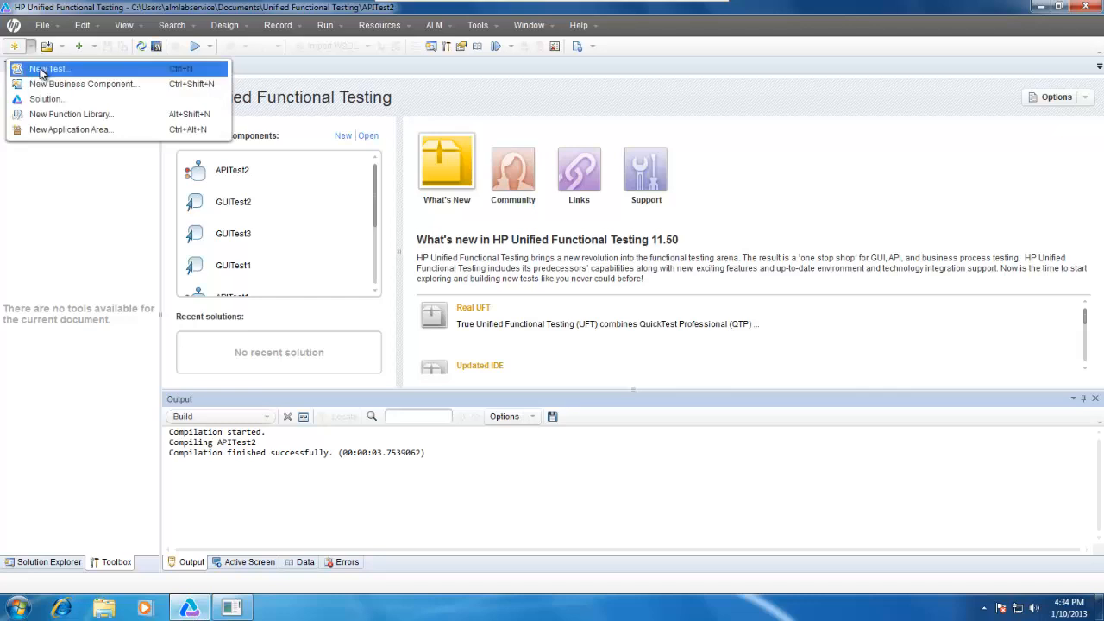
{"action": "left_click", "coordinate": [43, 69]}
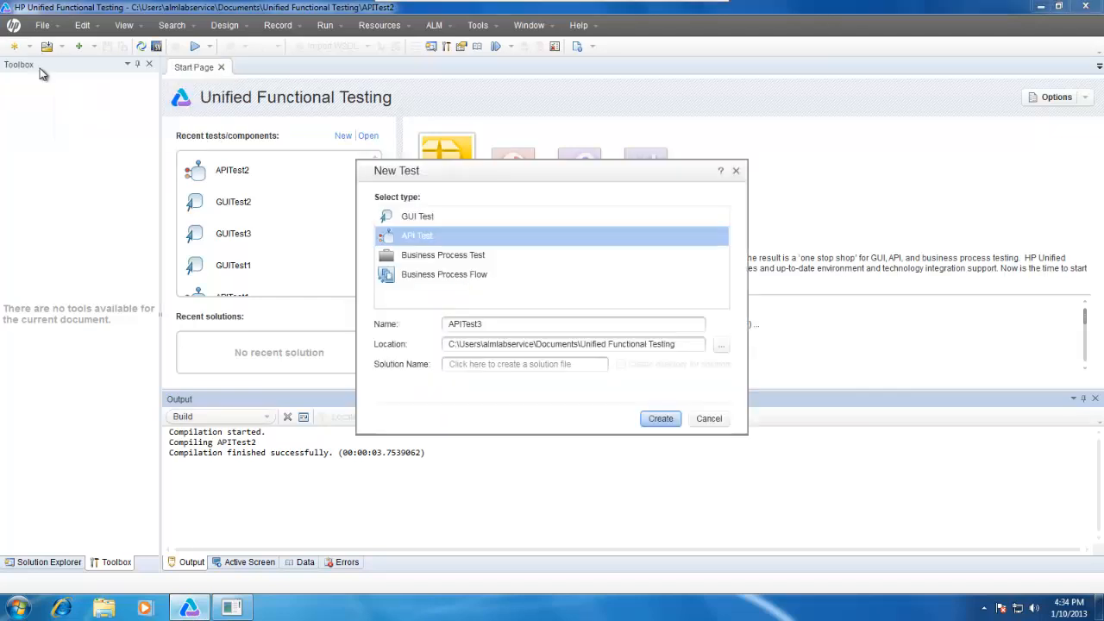
{"action": "left_click", "coordinate": [445, 236]}
{"action": "key", "text": "Tab"}
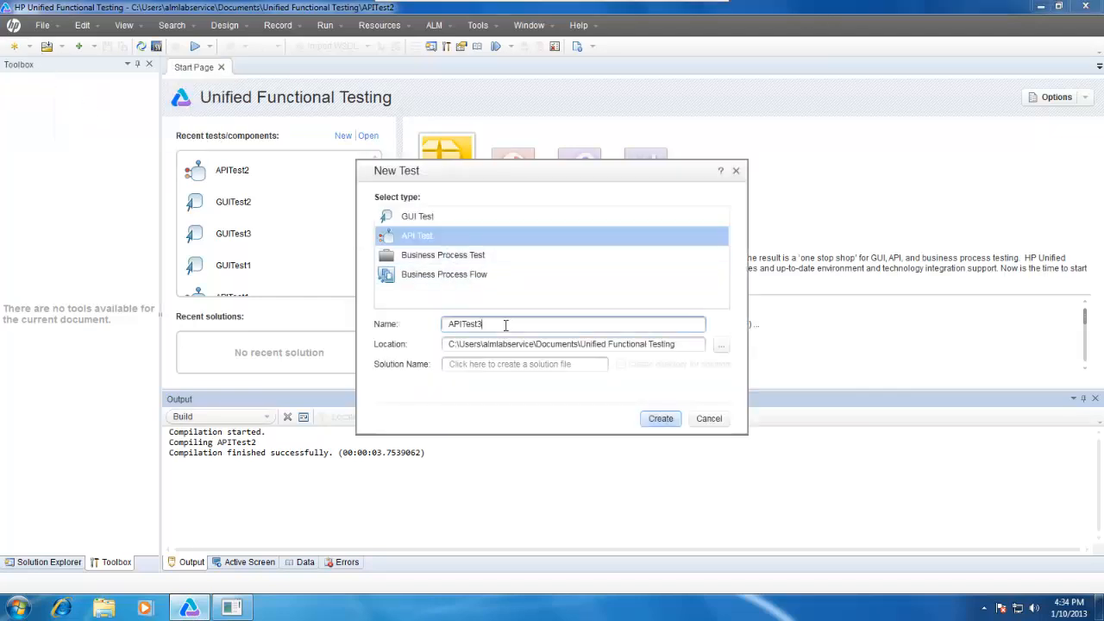
{"action": "type", "text": "Claim Processing"}
{"action": "left_click", "coordinate": [662, 420]}
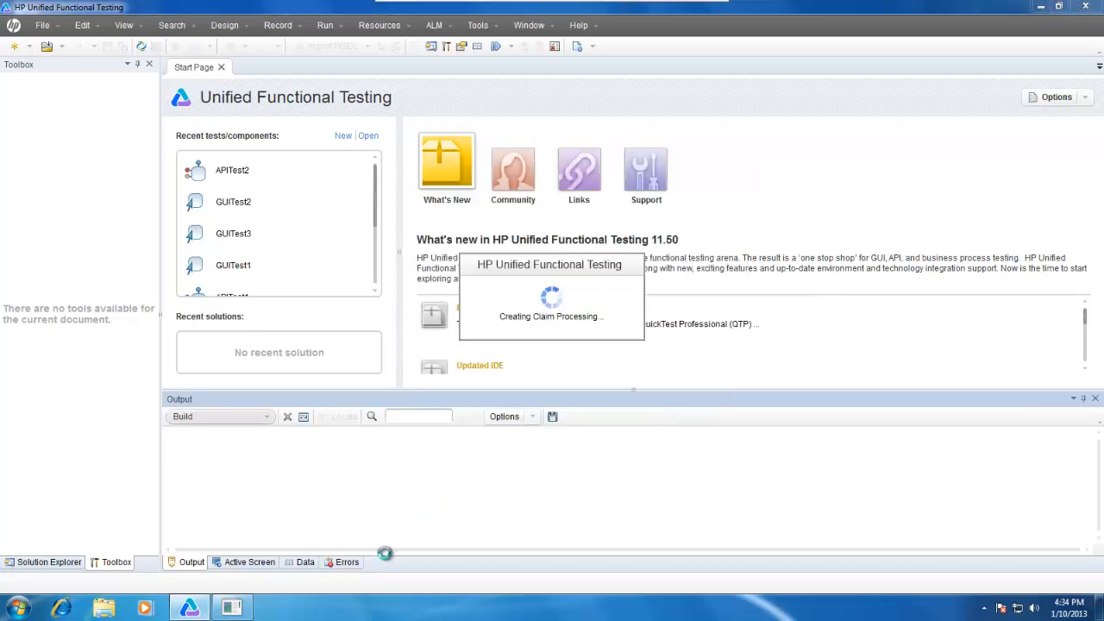
{"action": "left_click", "coordinate": [246, 610]}
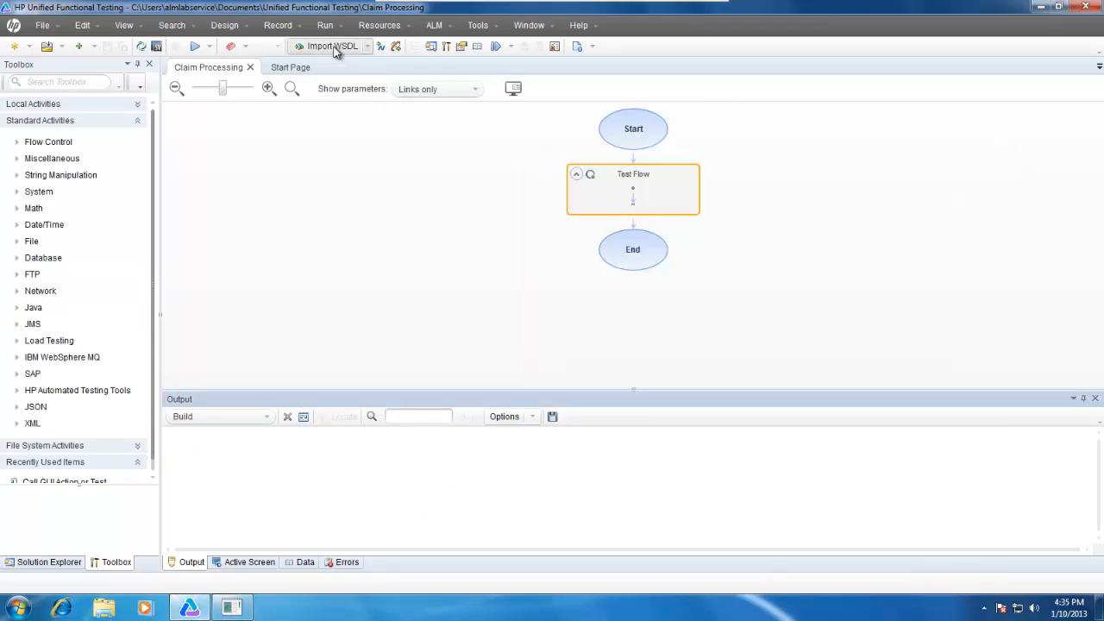
{"action": "left_click", "coordinate": [332, 47]}
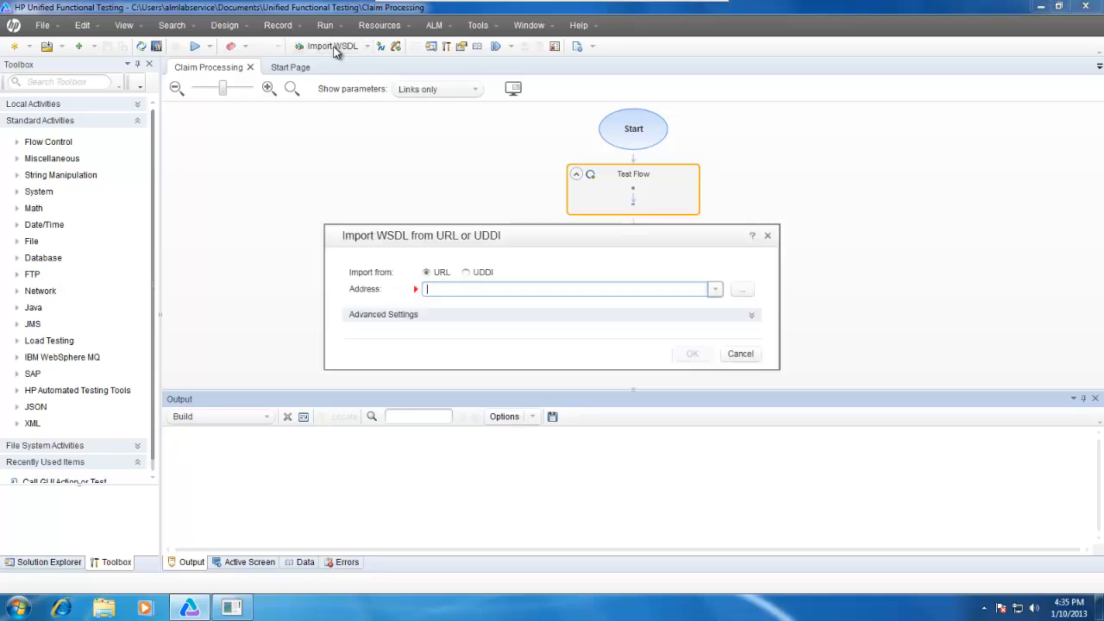
{"action": "type", "text": "http://localhost:8102/ServiceSimulation/Demo/ClaimProcessingService"}
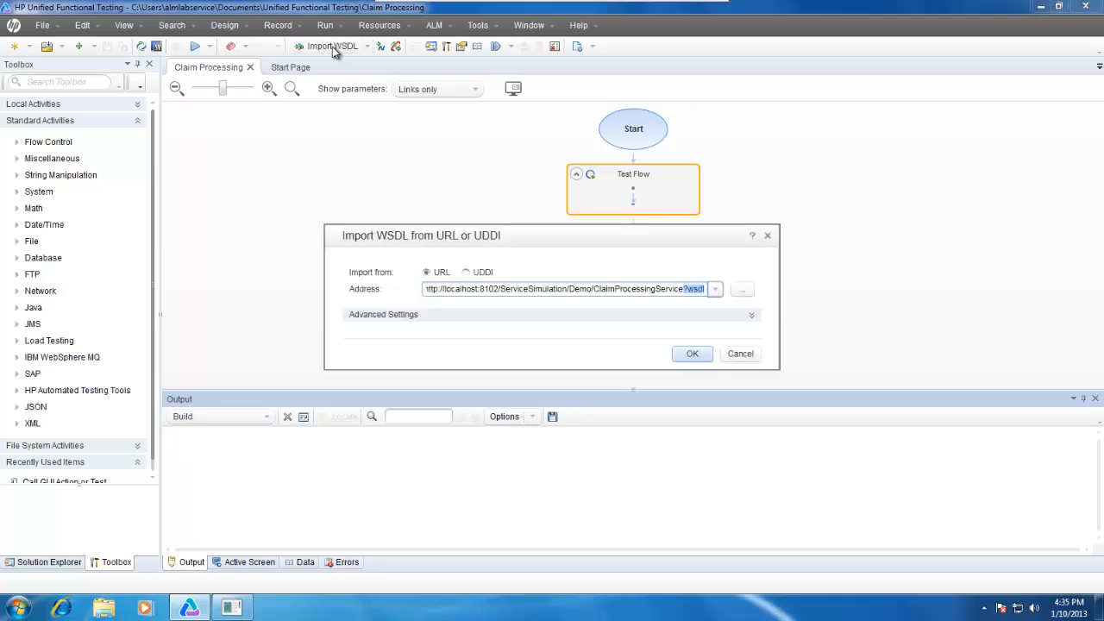
{"action": "left_click", "coordinate": [694, 355]}
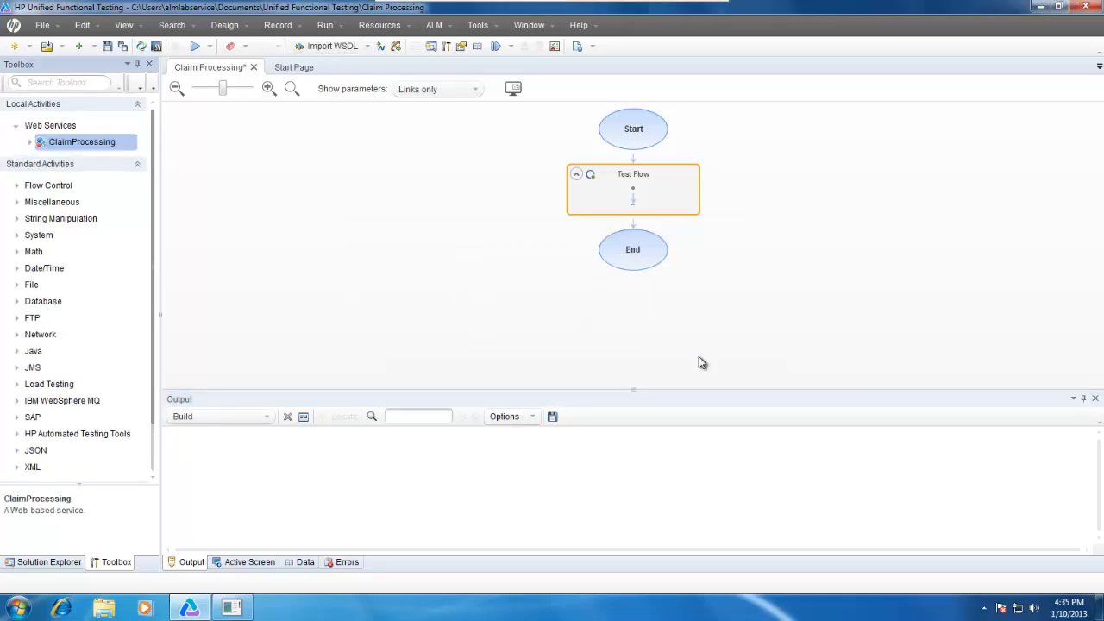
Add the ClaimProcessing service's enterClaim operation to the Test Flow.
{"action": "left_click", "coordinate": [29, 143]}
{"action": "left_click_drag", "start_coordinate": [170, 274], "coordinate": [222, 295]}
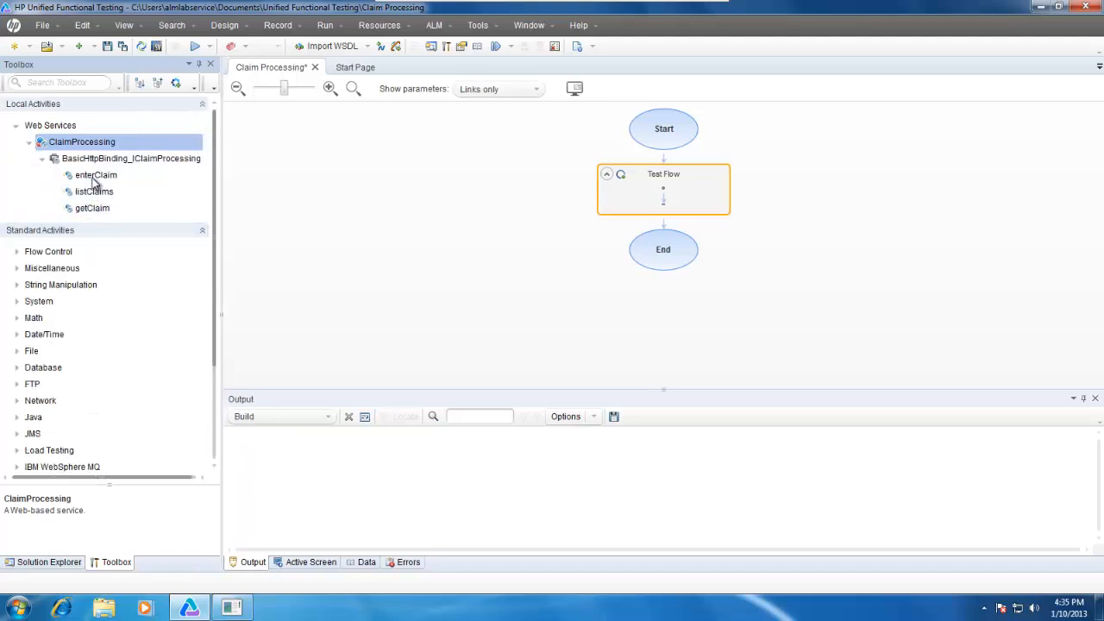
{"action": "left_click_drag", "start_coordinate": [86, 176], "coordinate": [659, 210]}
{"action": "left_click_drag", "start_coordinate": [665, 205], "coordinate": [666, 204]}
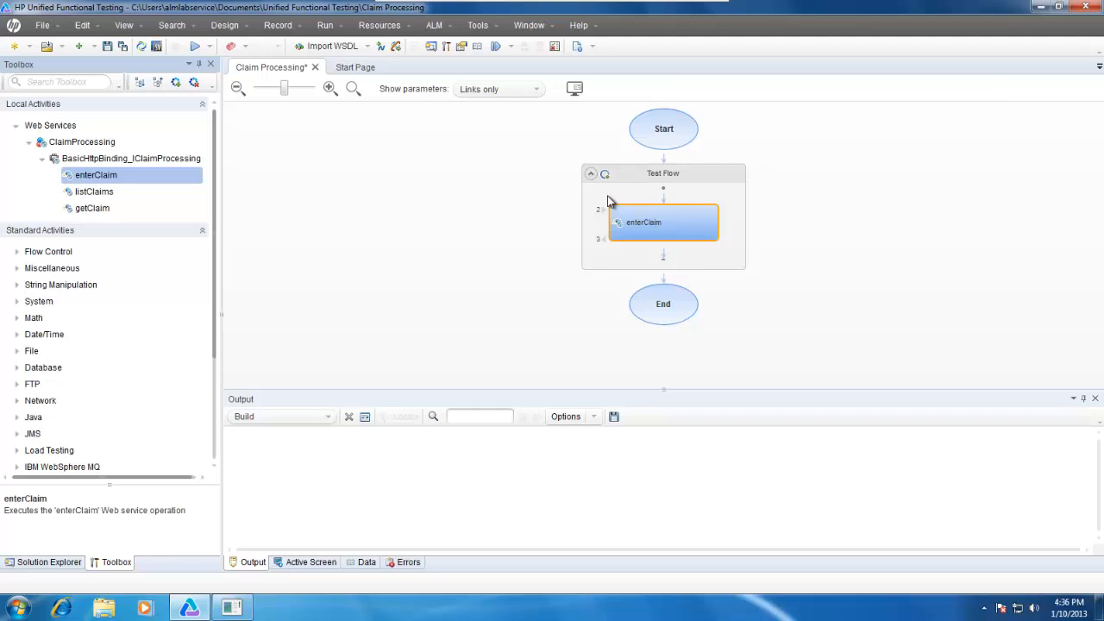
Show the properties of the enterClaim step, widened enough to work with, and expand its claim input fields.
{"action": "left_click", "coordinate": [125, 26]}
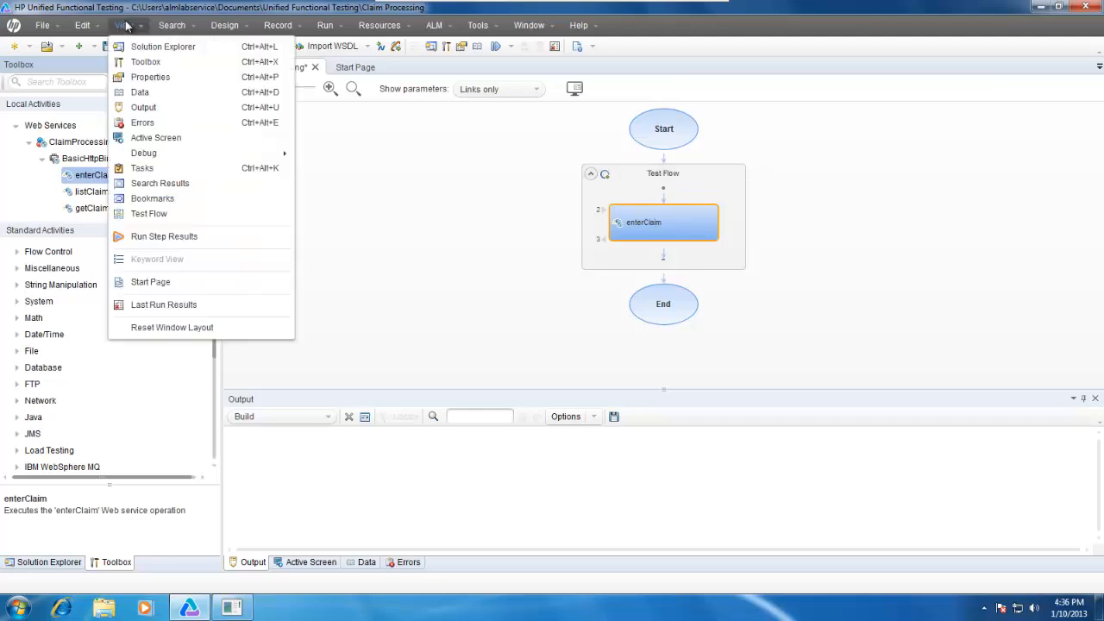
{"action": "left_click", "coordinate": [150, 75]}
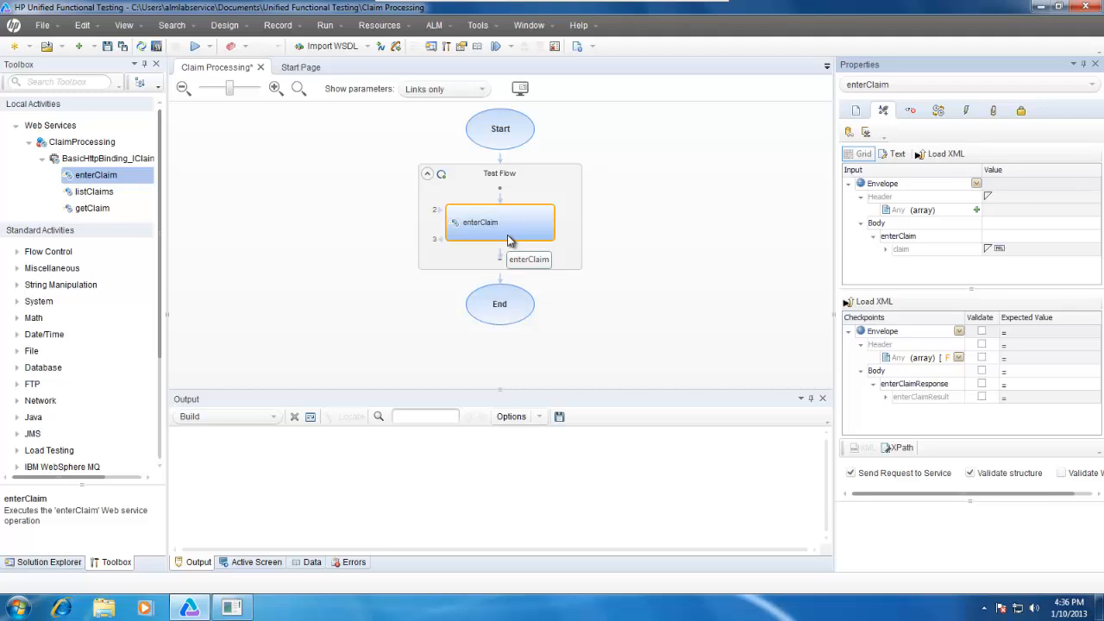
{"action": "left_click_drag", "start_coordinate": [835, 315], "coordinate": [706, 316]}
{"action": "left_click_drag", "start_coordinate": [1098, 201], "coordinate": [1100, 270]}
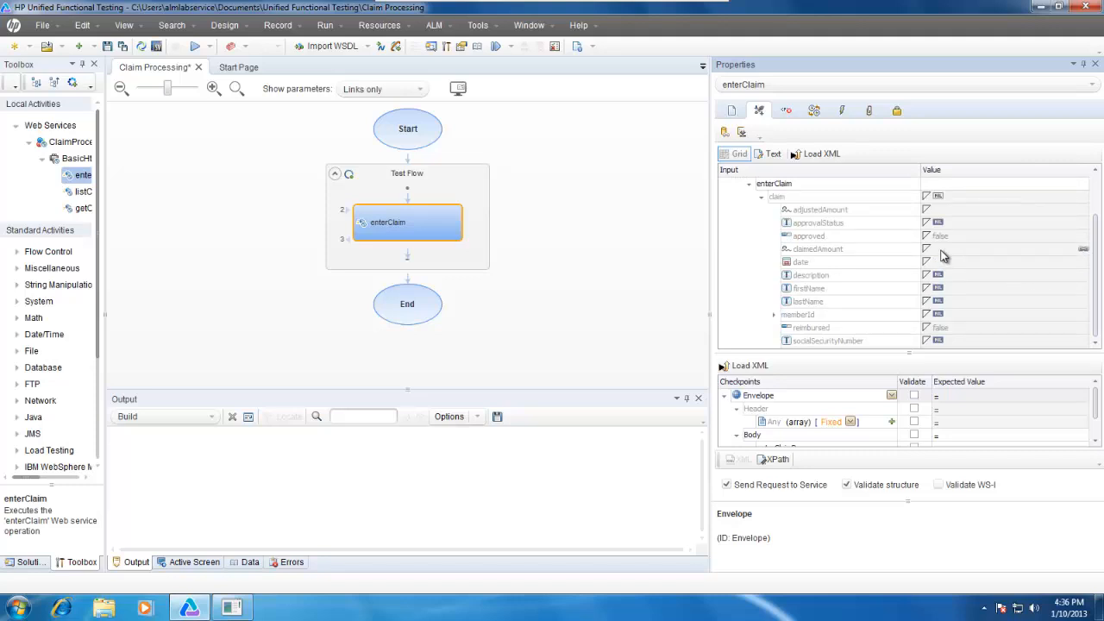
Fill in the enterClaim input with the member's first name, last name and social security number.
{"action": "left_click", "coordinate": [954, 289]}
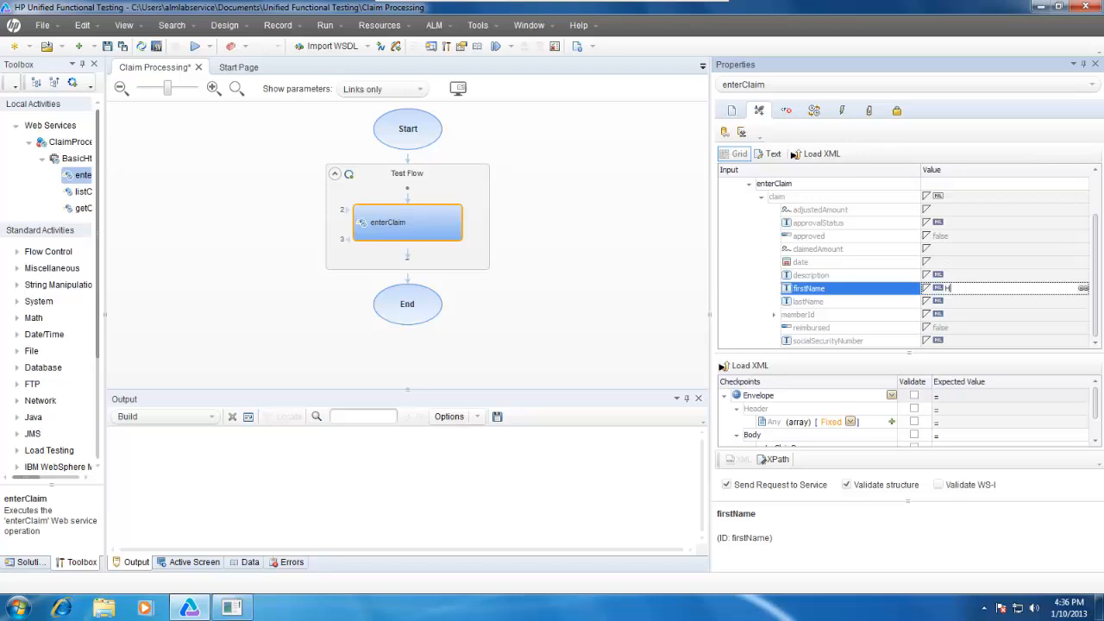
{"action": "left_click", "coordinate": [978, 304]}
{"action": "type", "text": "P"}
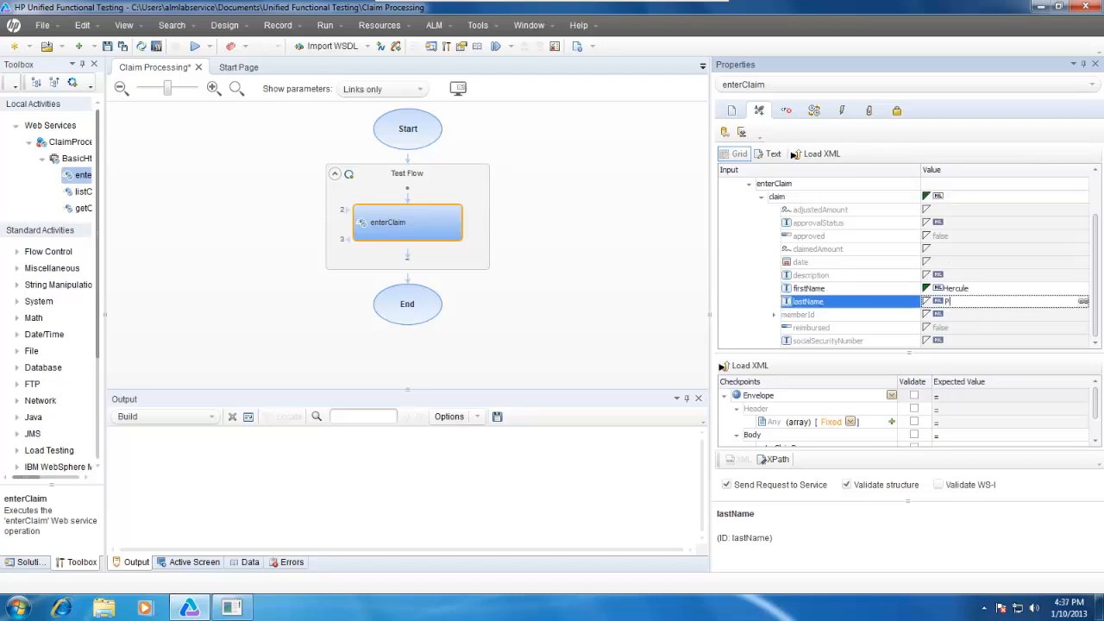
{"action": "type", "text": "oiro"}
{"action": "type", "text": "t"}
{"action": "left_click", "coordinate": [978, 341]}
{"action": "type", "text": "554"}
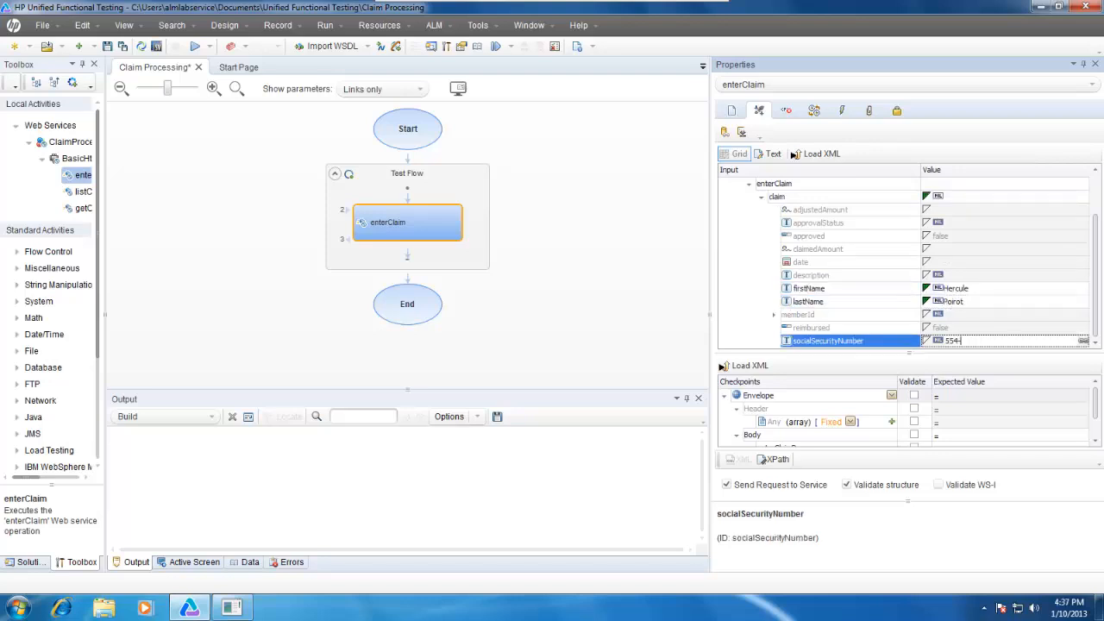
{"action": "type", "text": "-98-0001"}
Set the claim's date to 1/1/2010 and its claimedAmount to 24 in the enterClaim input.
{"action": "left_click", "coordinate": [949, 261]}
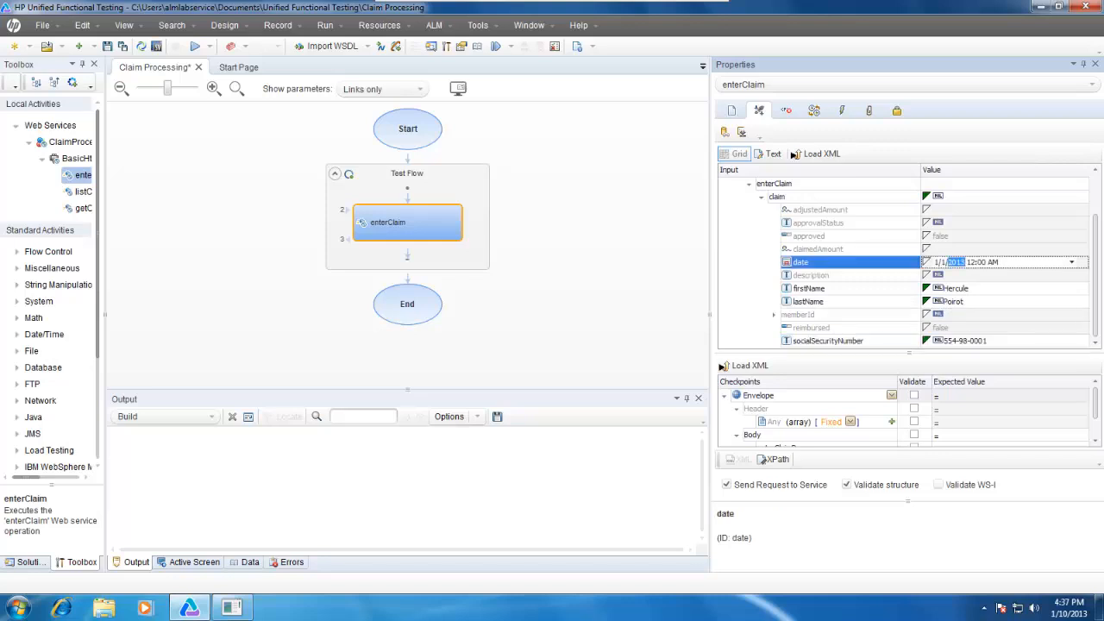
{"action": "type", "text": "2010"}
{"action": "left_click", "coordinate": [952, 249]}
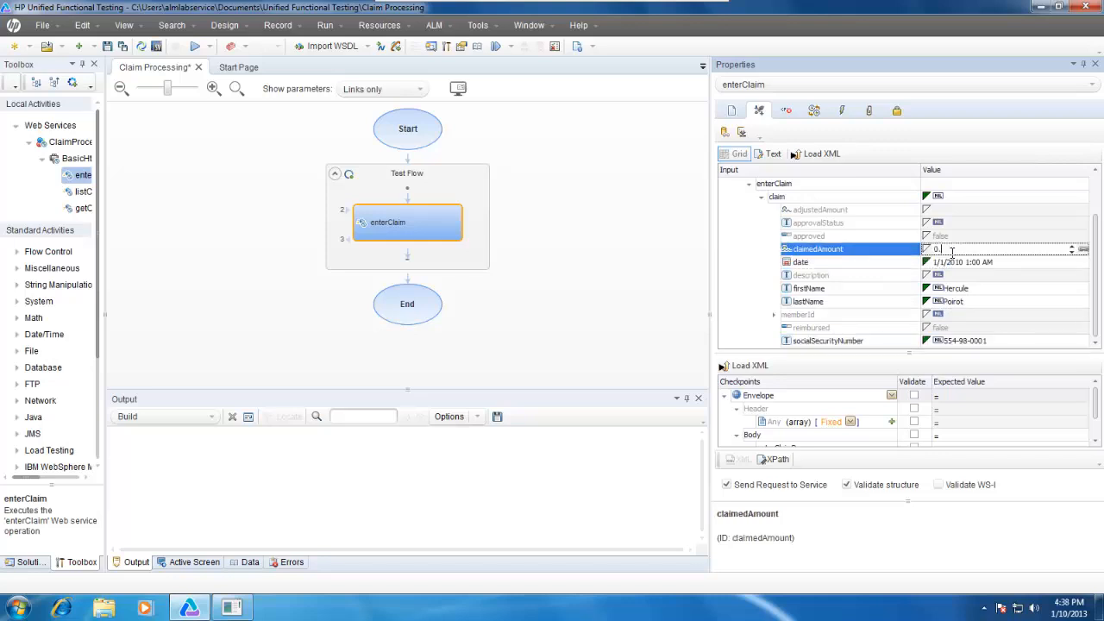
{"action": "type", "text": "24"}
{"action": "key", "text": "Return"}
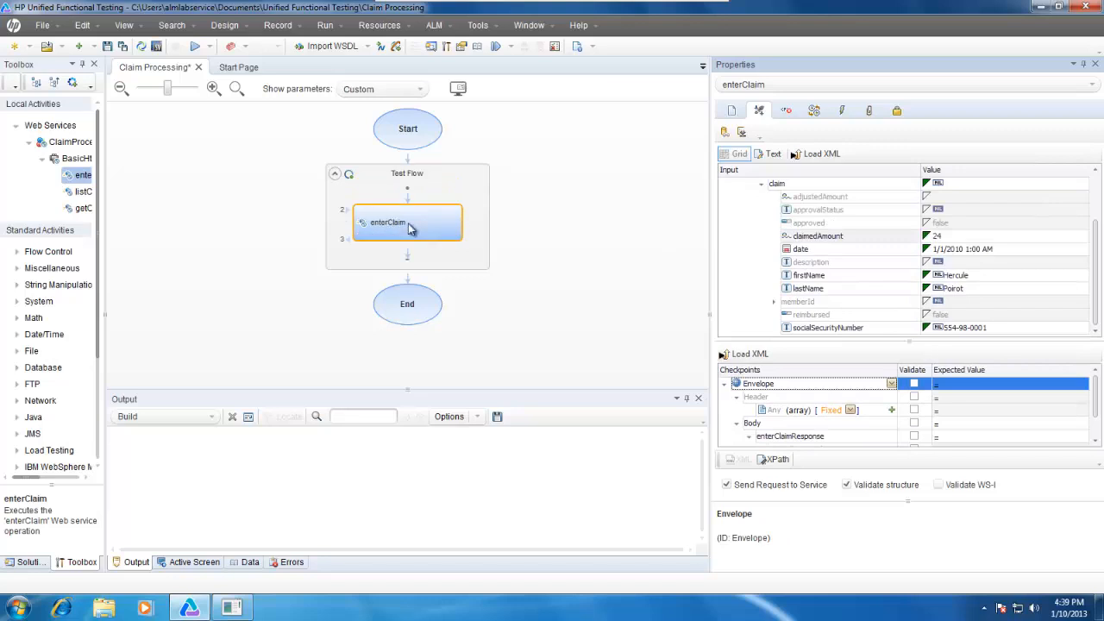
Check the id returned in the enterClaim response, and add the getClaim operation after enterClaim in the Test Flow.
{"action": "scroll", "coordinate": [937, 437], "scroll_direction": "down", "scroll_amount": 1}
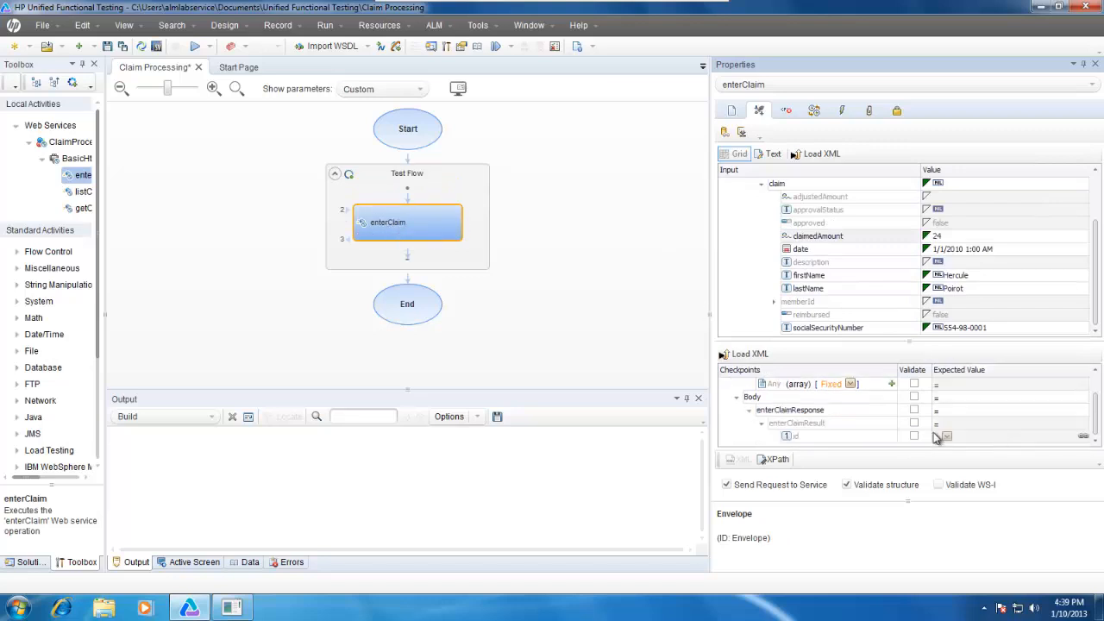
{"action": "left_click", "coordinate": [817, 439]}
{"action": "left_click_drag", "start_coordinate": [101, 207], "coordinate": [168, 220]}
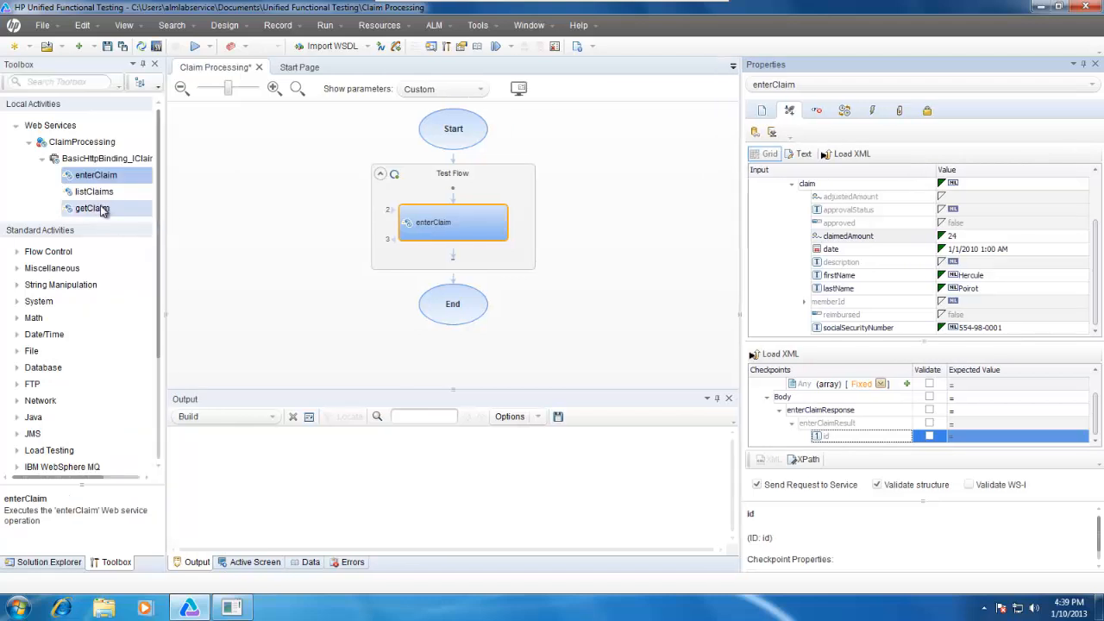
{"action": "left_click_drag", "start_coordinate": [92, 210], "coordinate": [449, 264]}
Enable validation of the approved field in the getClaim checkpoints, with an expected value of true.
{"action": "left_click_drag", "start_coordinate": [1097, 407], "coordinate": [1097, 414]}
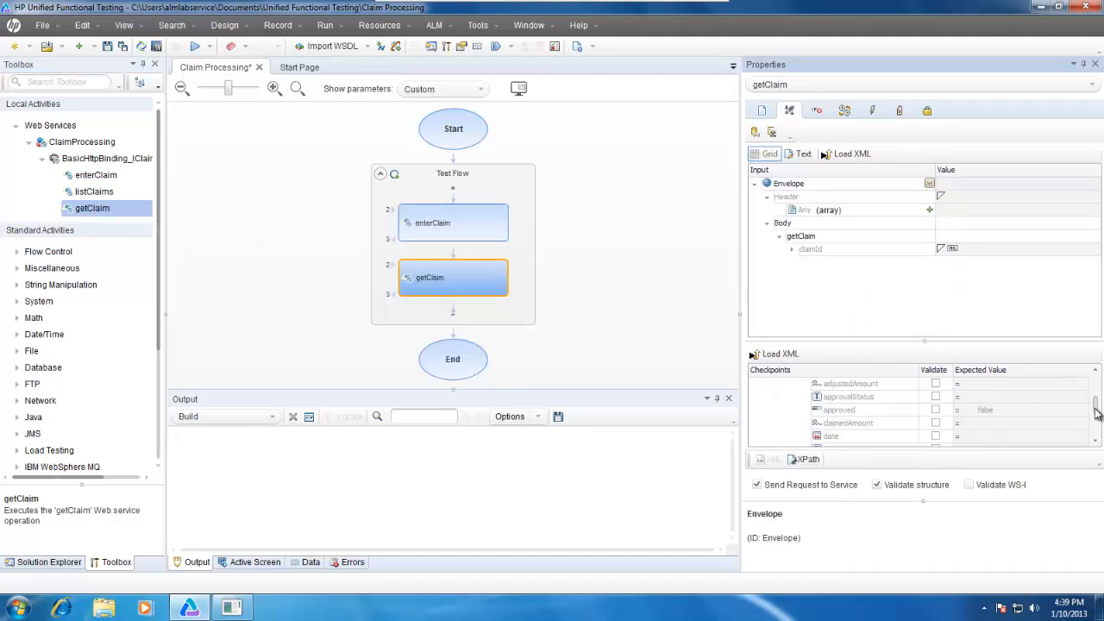
{"action": "left_click", "coordinate": [936, 410]}
{"action": "left_click", "coordinate": [987, 413]}
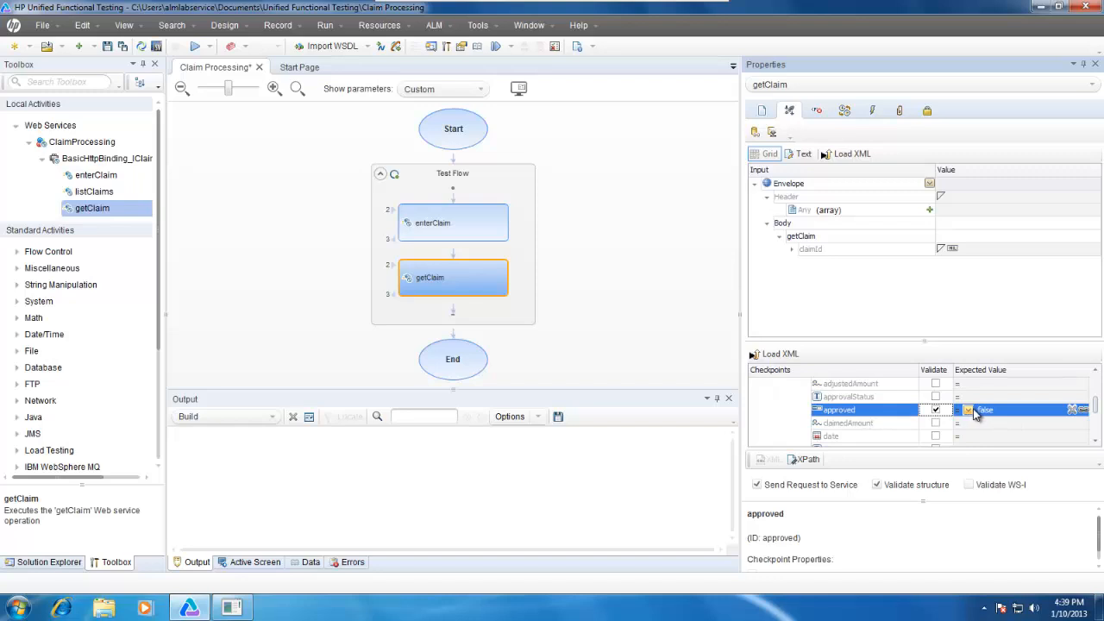
{"action": "left_click", "coordinate": [984, 412]}
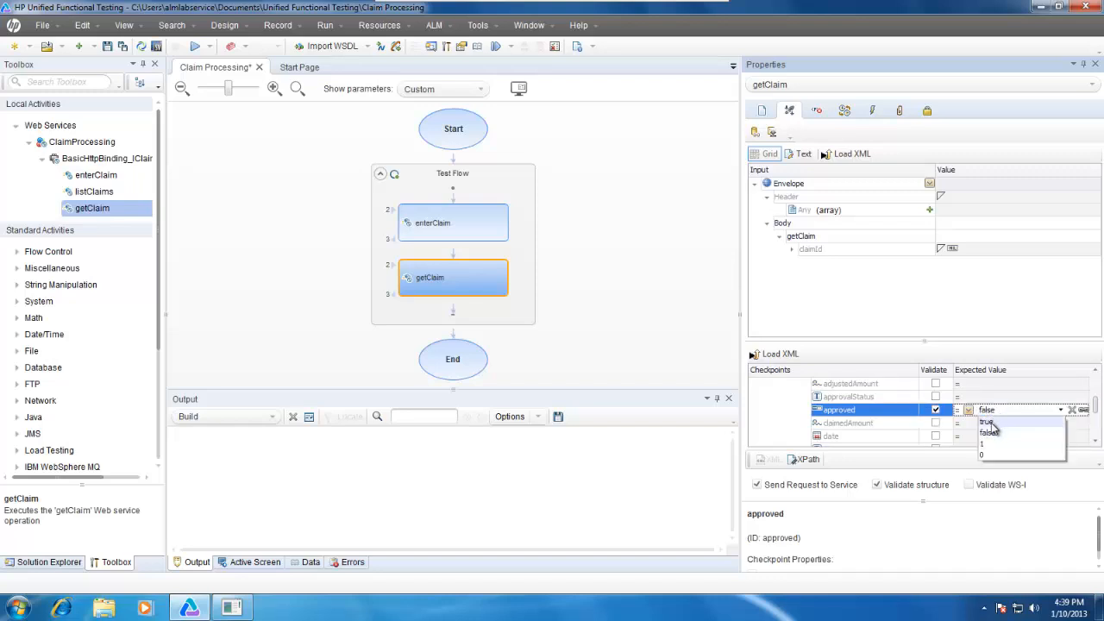
{"action": "left_click", "coordinate": [988, 421]}
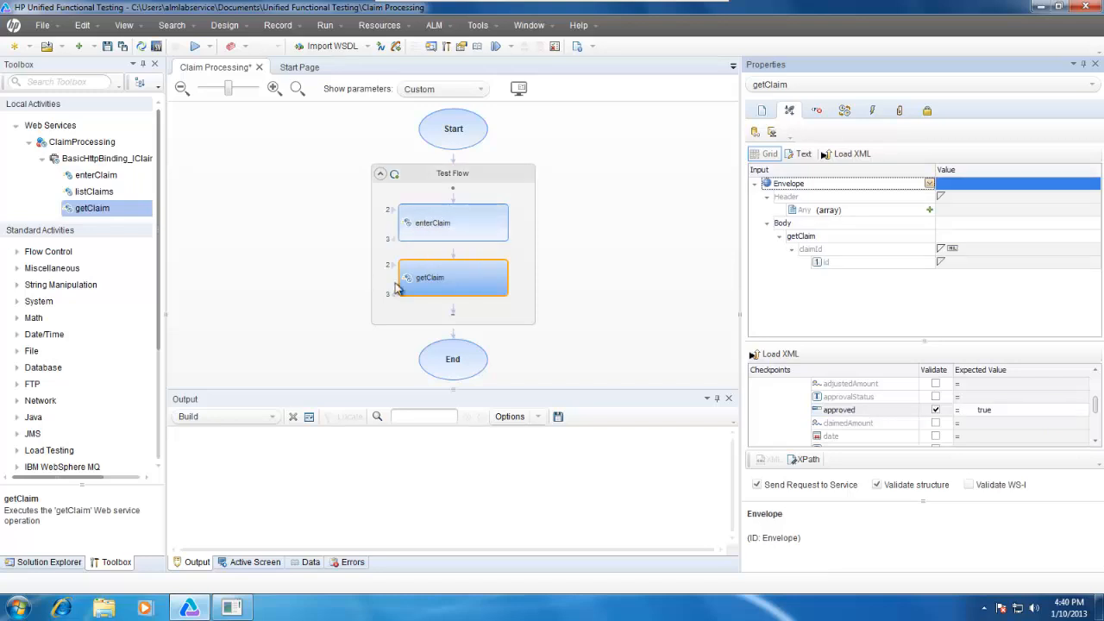
Link the claimId id input of getClaim to the id in the enterClaim step's enterClaimResult output.
{"action": "left_click", "coordinate": [951, 263]}
{"action": "left_click", "coordinate": [1095, 263]}
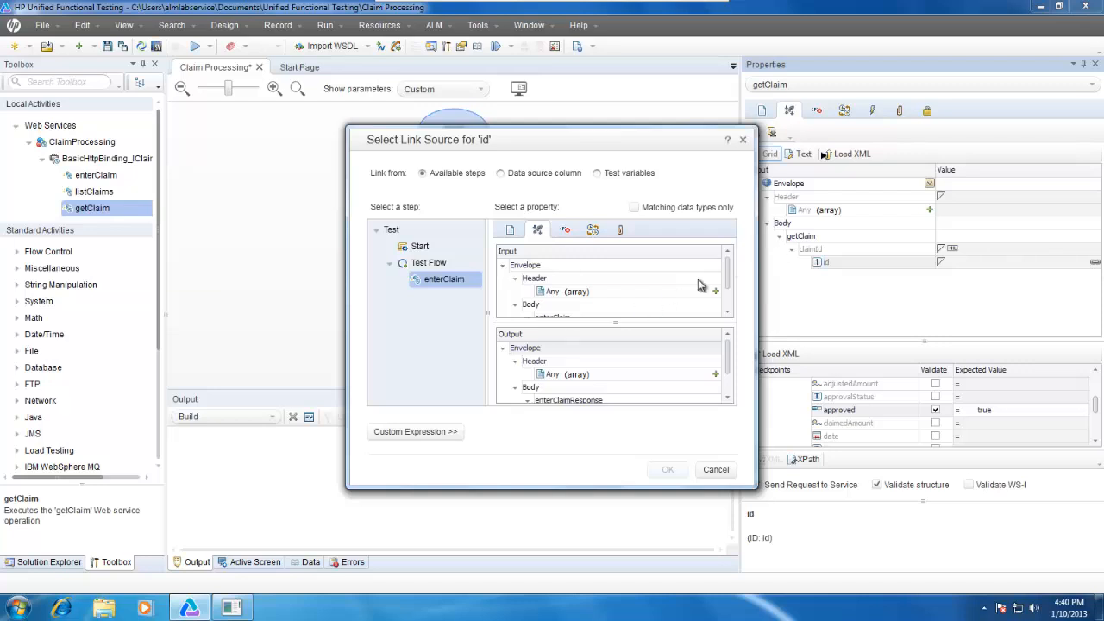
{"action": "left_click_drag", "start_coordinate": [729, 357], "coordinate": [728, 383]}
{"action": "left_click", "coordinate": [540, 387]}
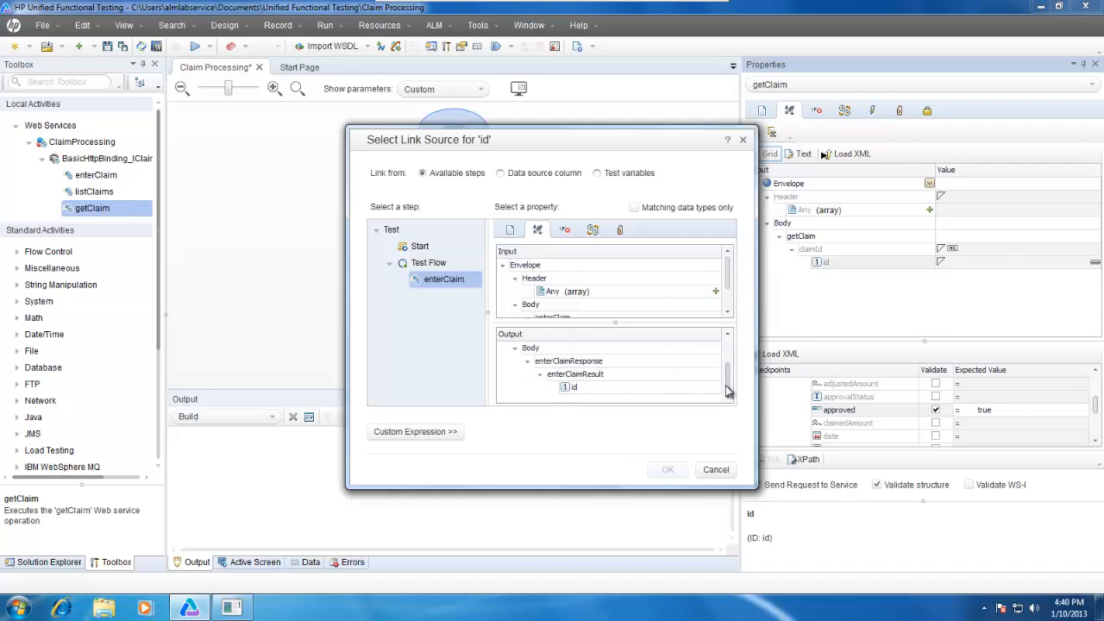
{"action": "left_click", "coordinate": [599, 389]}
{"action": "left_click", "coordinate": [667, 470]}
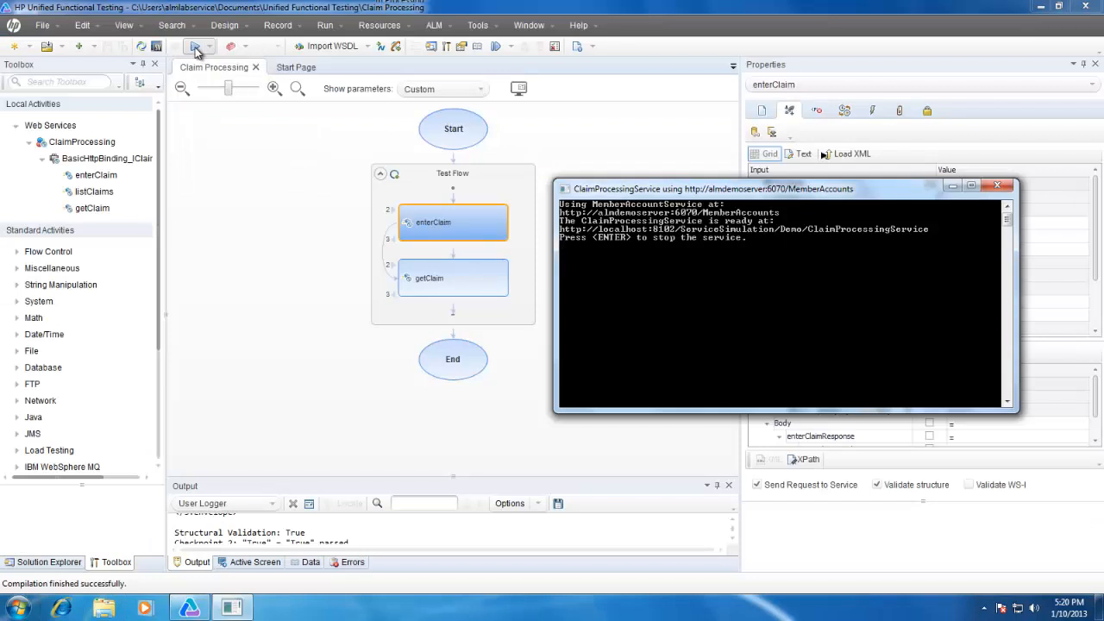
Run the Claim Processing test and bring up the ClaimProcessingService console to follow the calls.
{"action": "left_click", "coordinate": [195, 47]}
{"action": "left_click", "coordinate": [638, 338]}
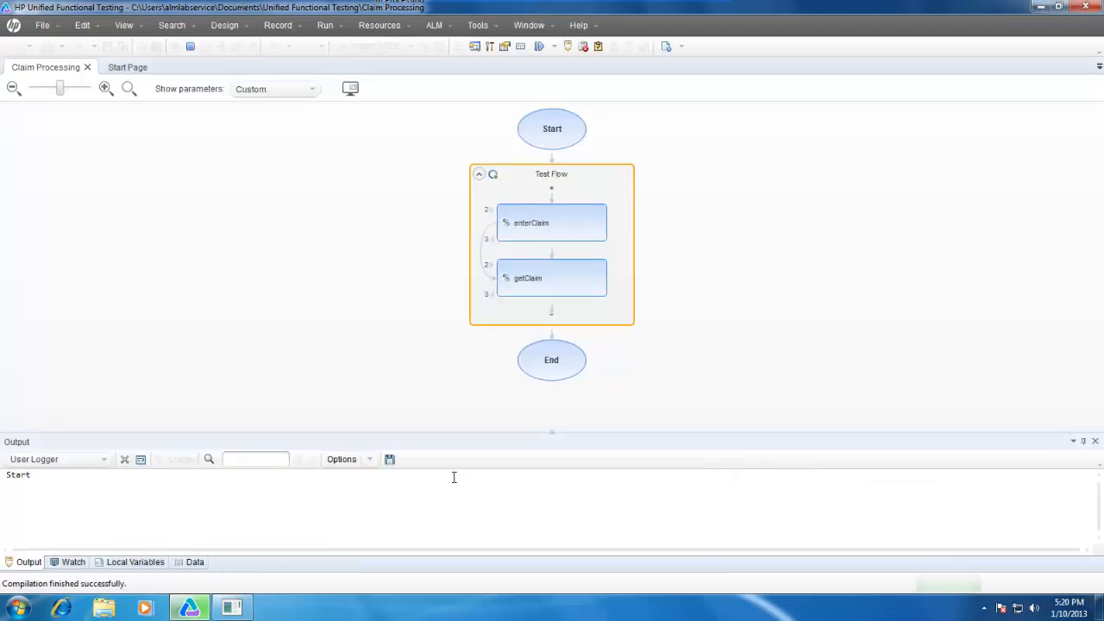
{"action": "left_click", "coordinate": [234, 609]}
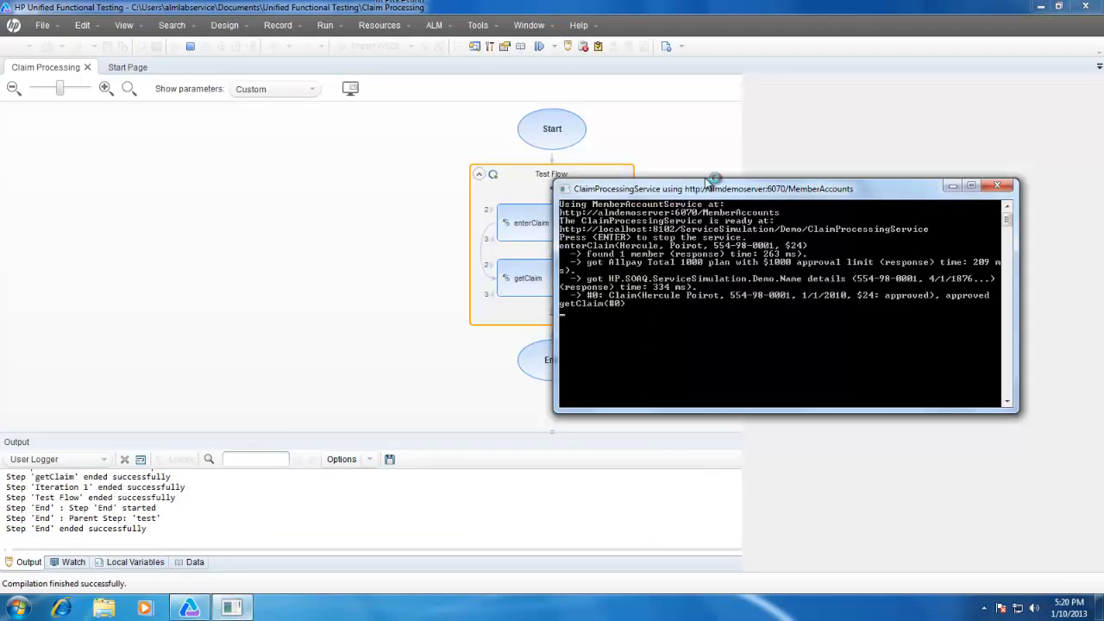
{"action": "left_click_drag", "start_coordinate": [713, 189], "coordinate": [671, 126]}
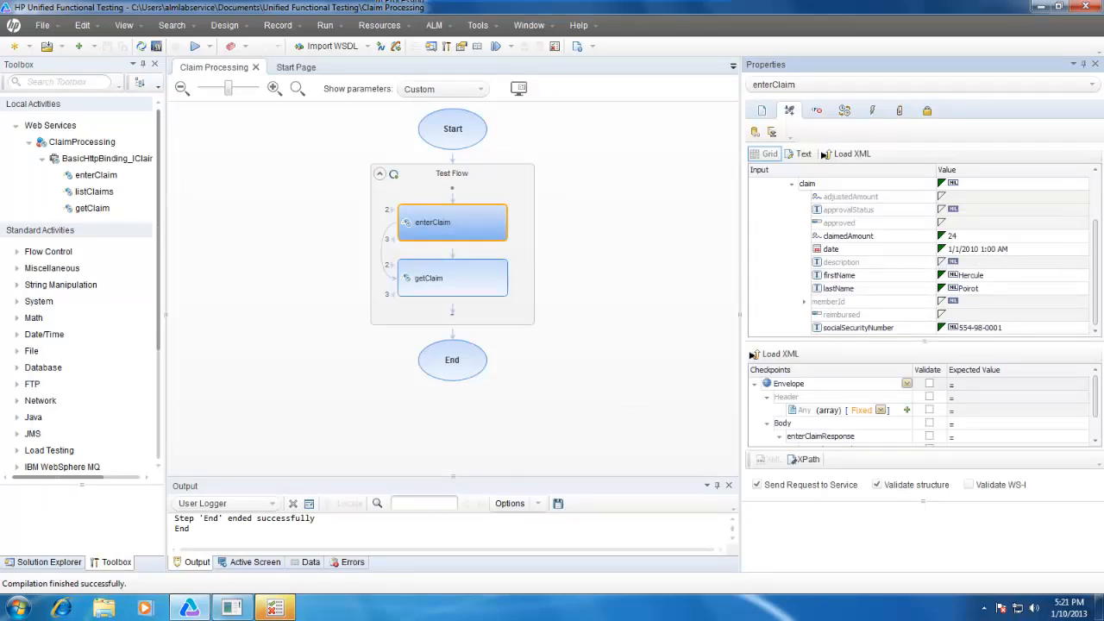
Expand the run results down to the getClaim checkpoints and examine the check on the approved property.
{"action": "left_click", "coordinate": [231, 608]}
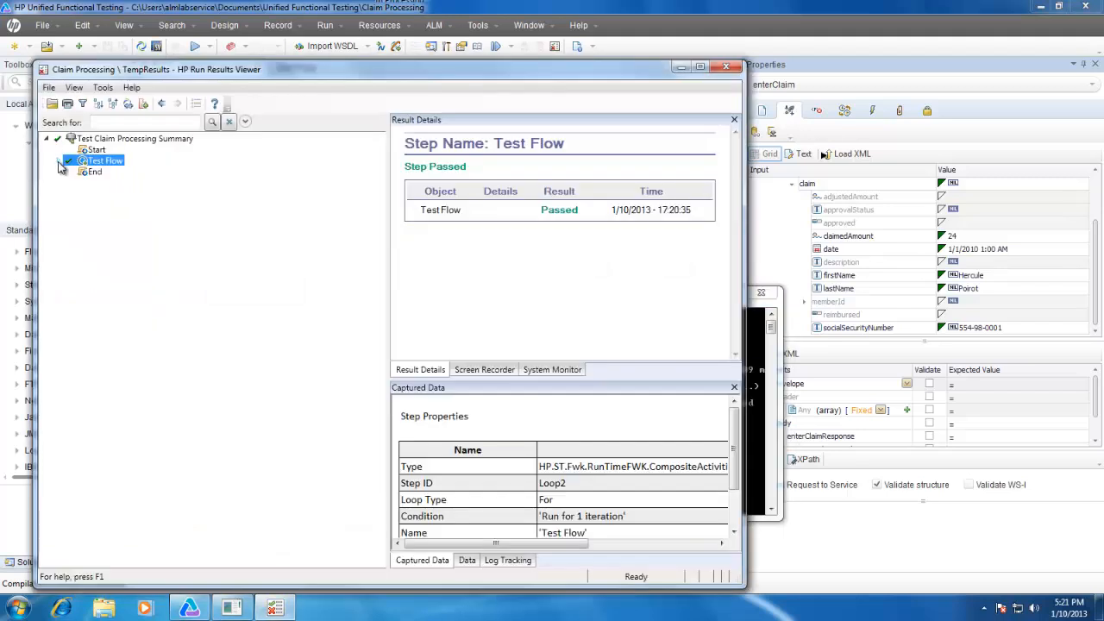
{"action": "left_click", "coordinate": [59, 161]}
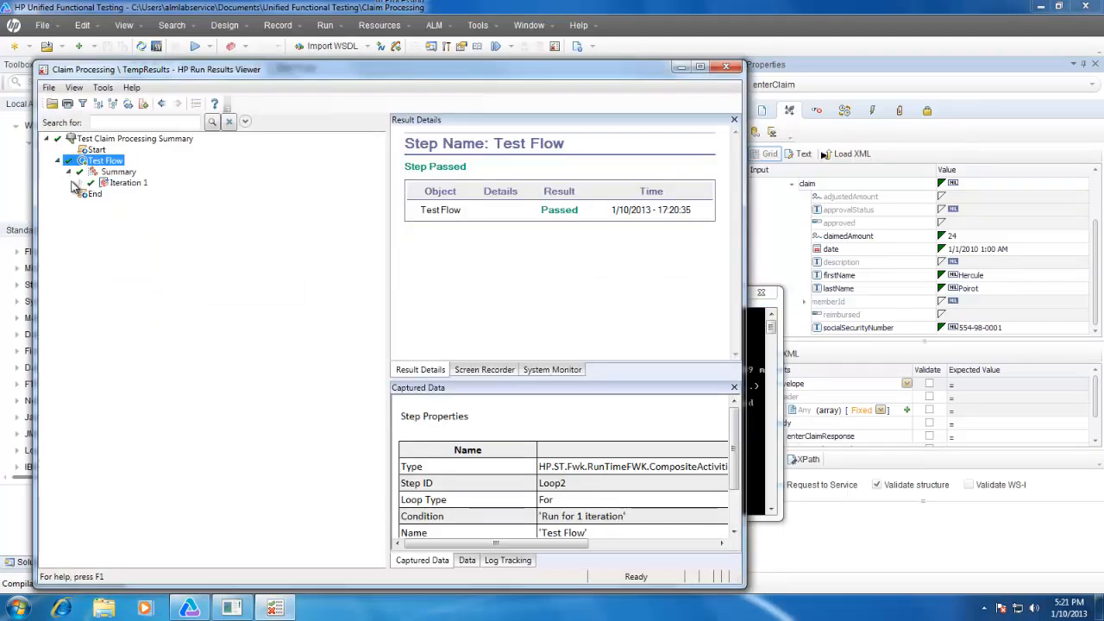
{"action": "left_click", "coordinate": [80, 183]}
{"action": "left_click", "coordinate": [91, 205]}
{"action": "left_click", "coordinate": [153, 215]}
{"action": "left_click_drag", "start_coordinate": [675, 474], "coordinate": [729, 517]}
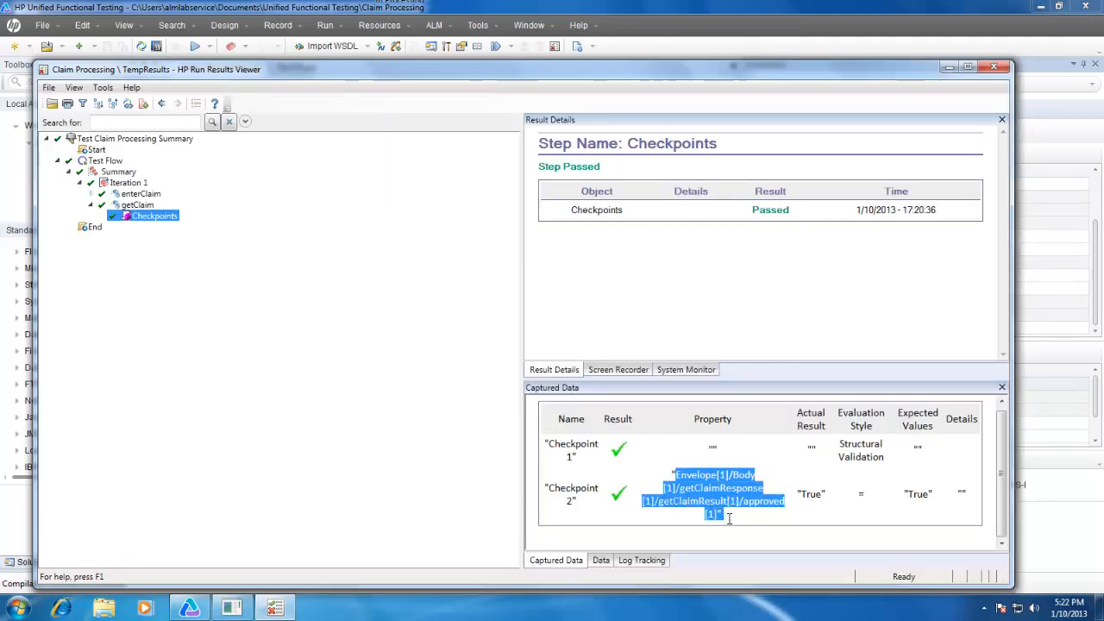